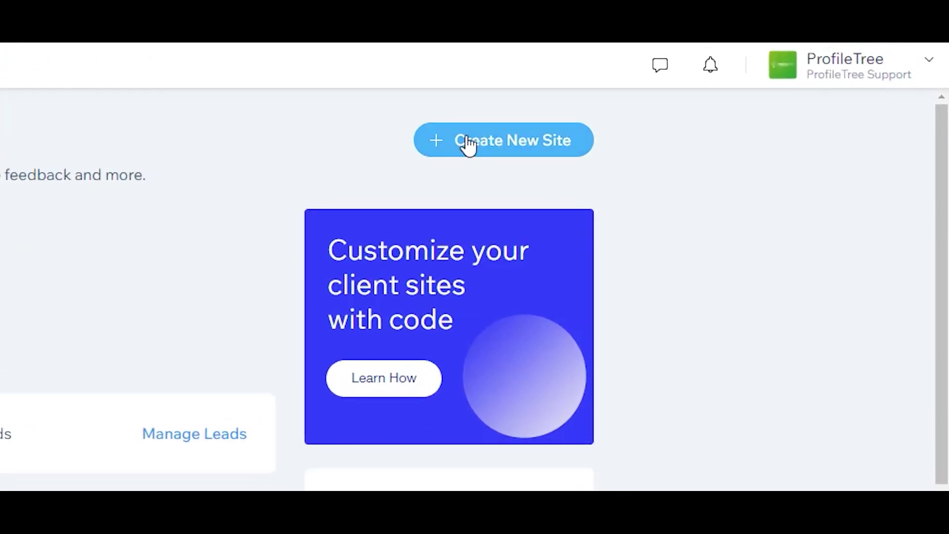
# - Create a new Wix site in the Blog category and choose to build it from a template in the Editor
pyautogui.click(496, 139)
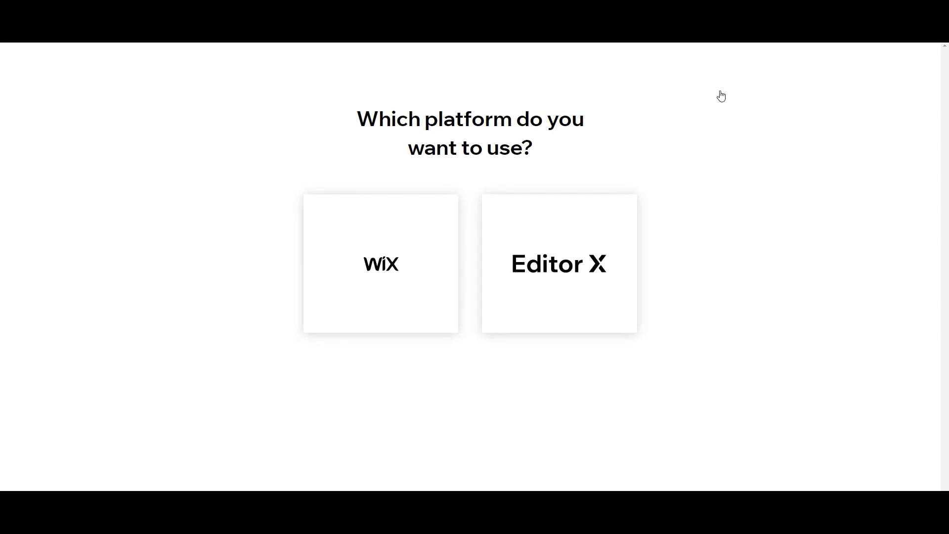
pyautogui.click(419, 222)
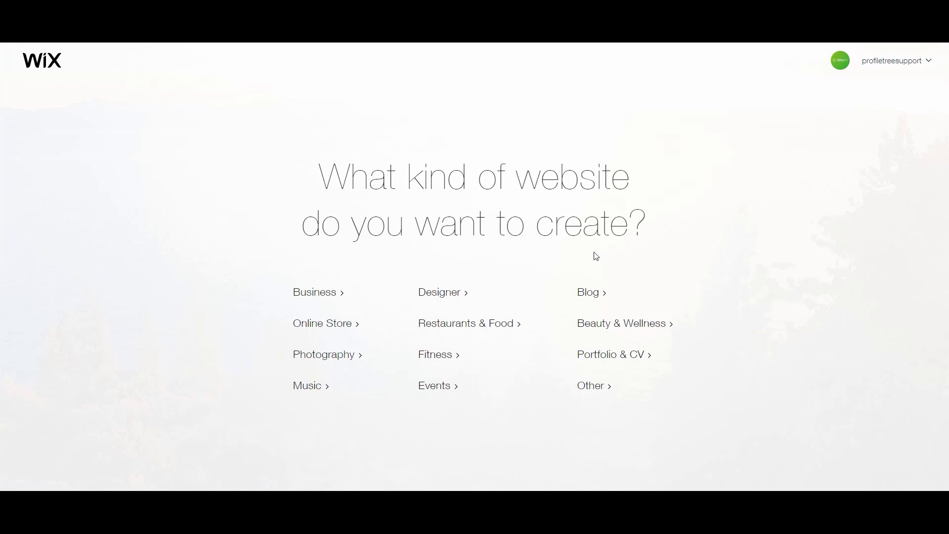
pyautogui.click(593, 295)
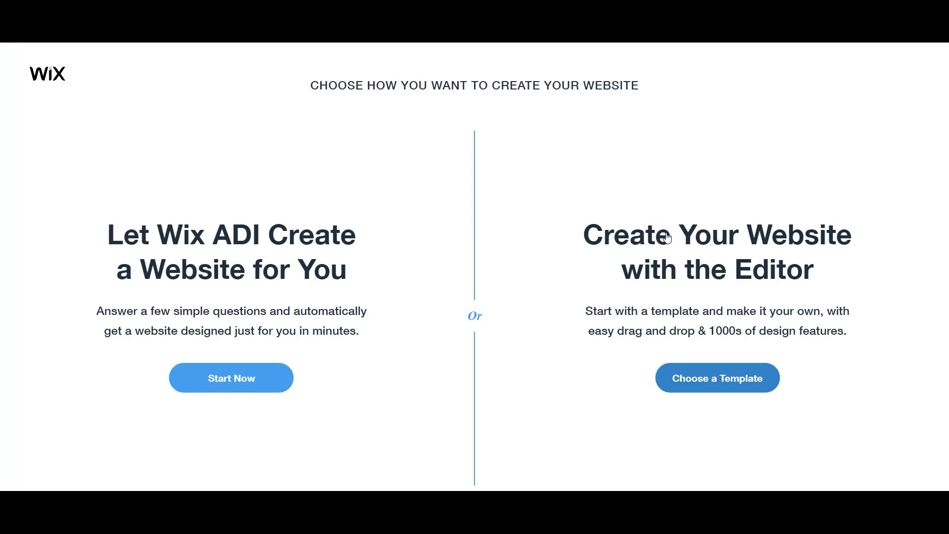
pyautogui.click(772, 377)
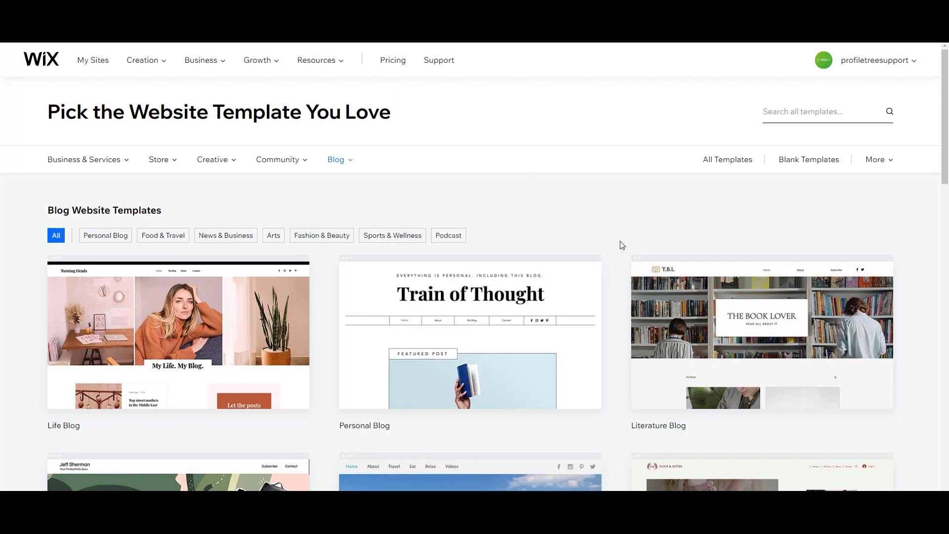
# - Browse the first two pages of blog templates and filter them by Food & Travel
pyautogui.scroll(-12, 621, 245)
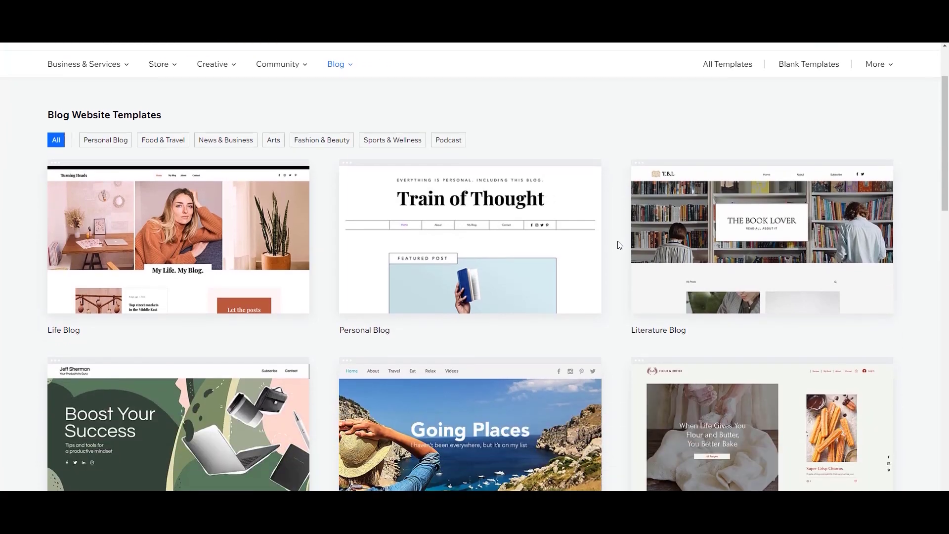
pyautogui.scroll(-5, 618, 248)
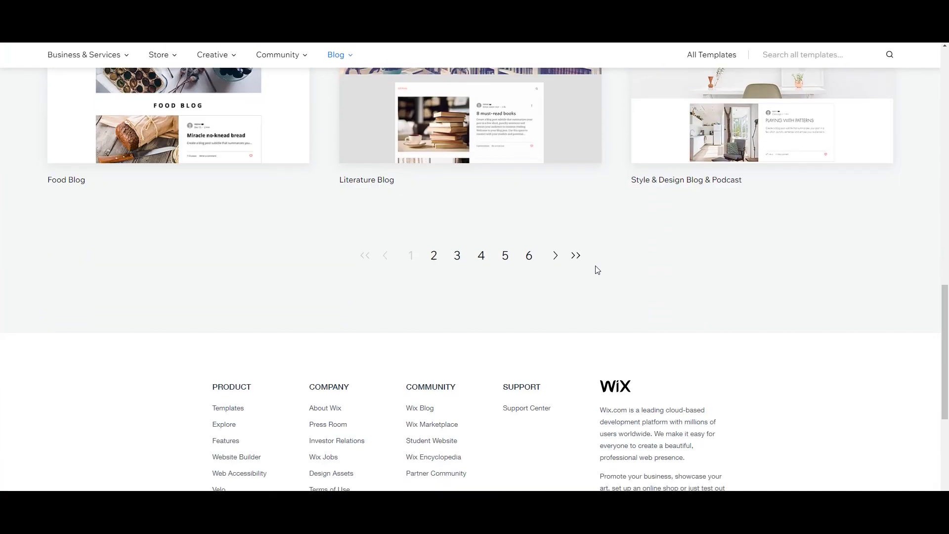
pyautogui.click(434, 255)
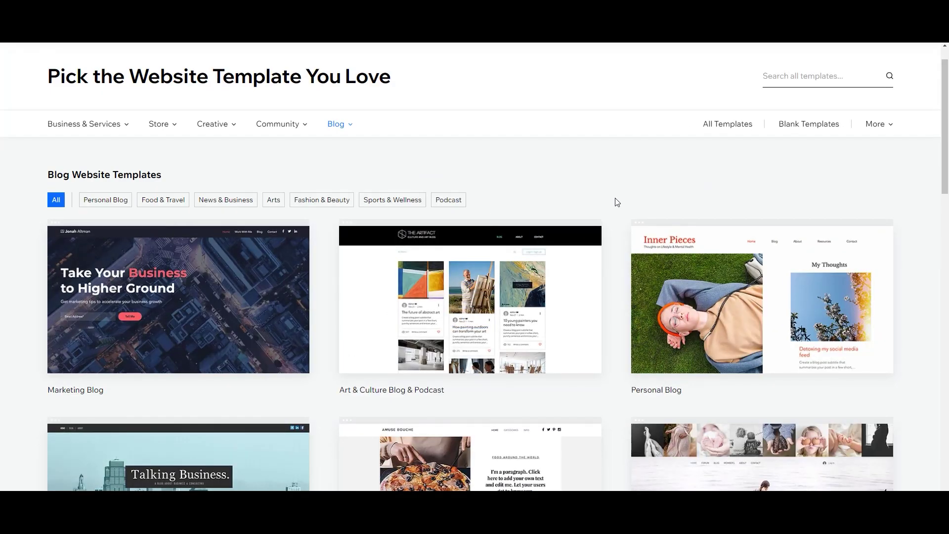
pyautogui.scroll(-2, 617, 201)
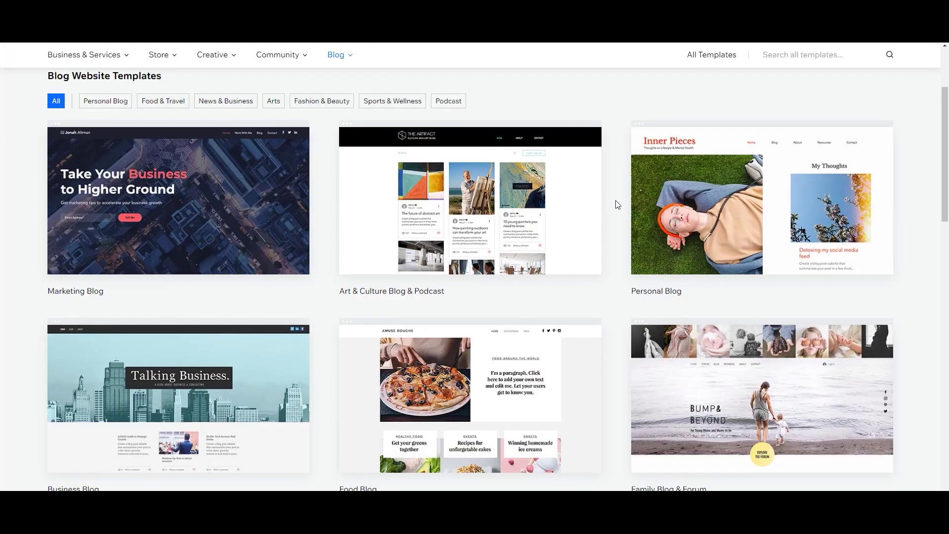
pyautogui.click(165, 105)
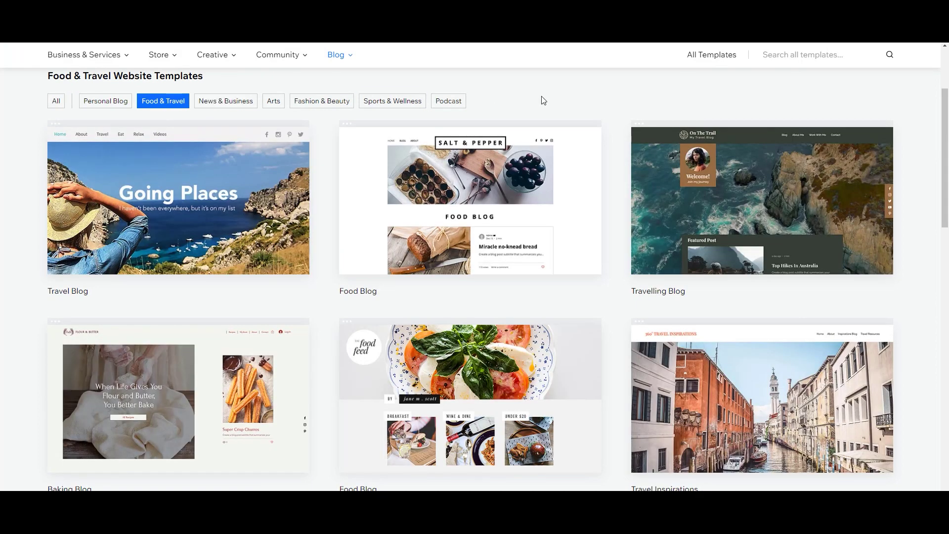
# - Preview the Travel Inspirations template, close the preview and open the template for editing
pyautogui.scroll(-5, 621, 103)
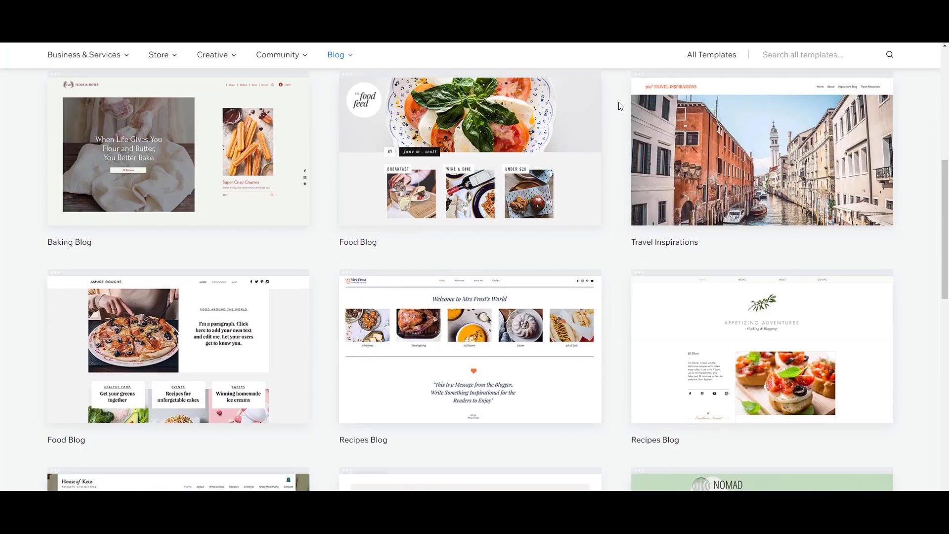
pyautogui.moveTo(760, 154)
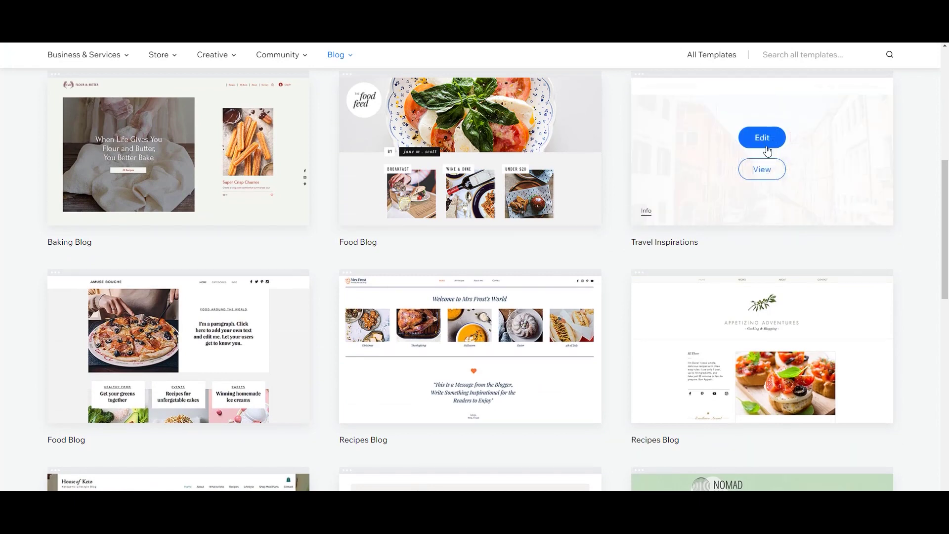
pyautogui.click(768, 171)
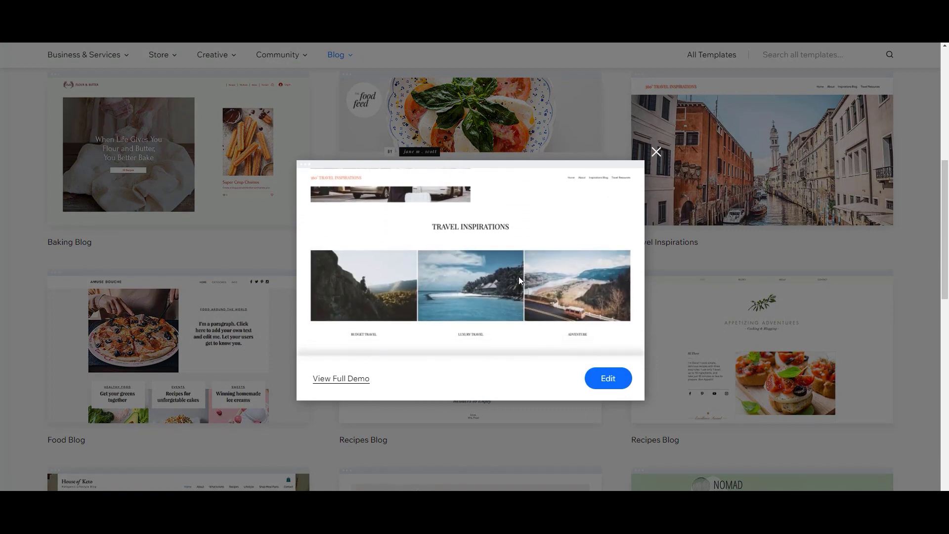
pyautogui.click(656, 152)
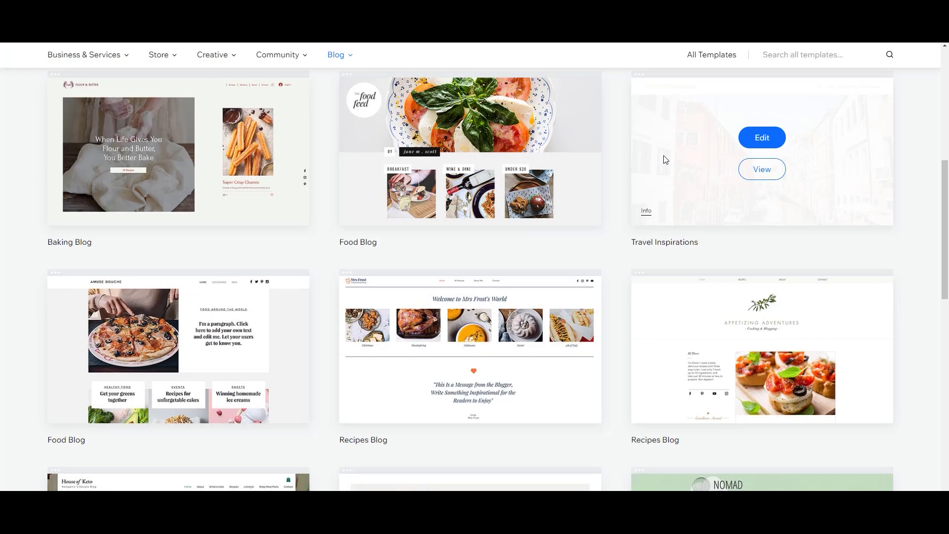
pyautogui.click(761, 144)
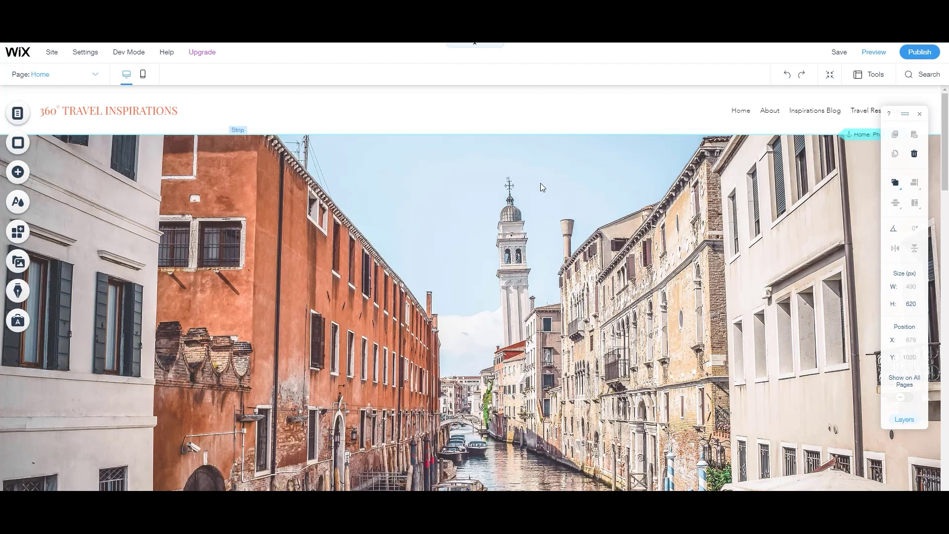
pyautogui.click(51, 51)
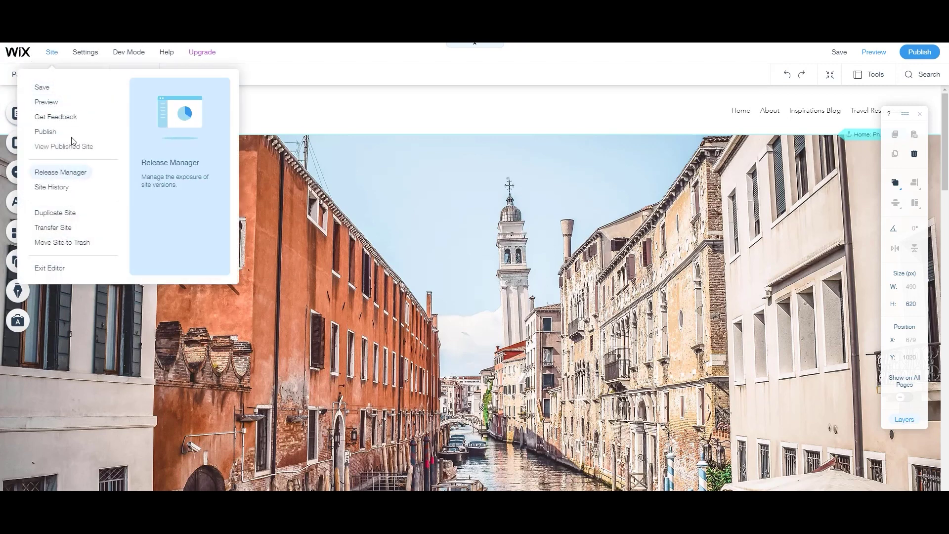
pyautogui.moveTo(133, 52)
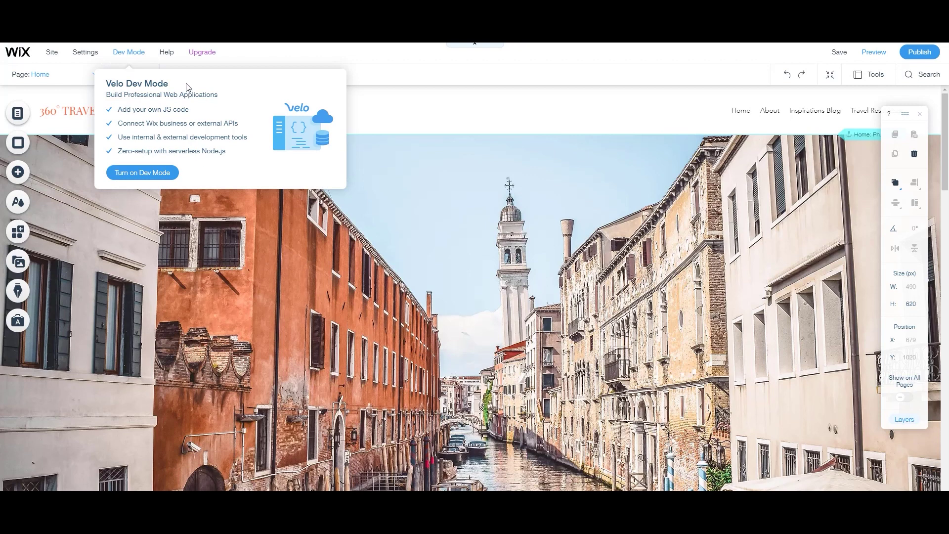
pyautogui.moveTo(168, 56)
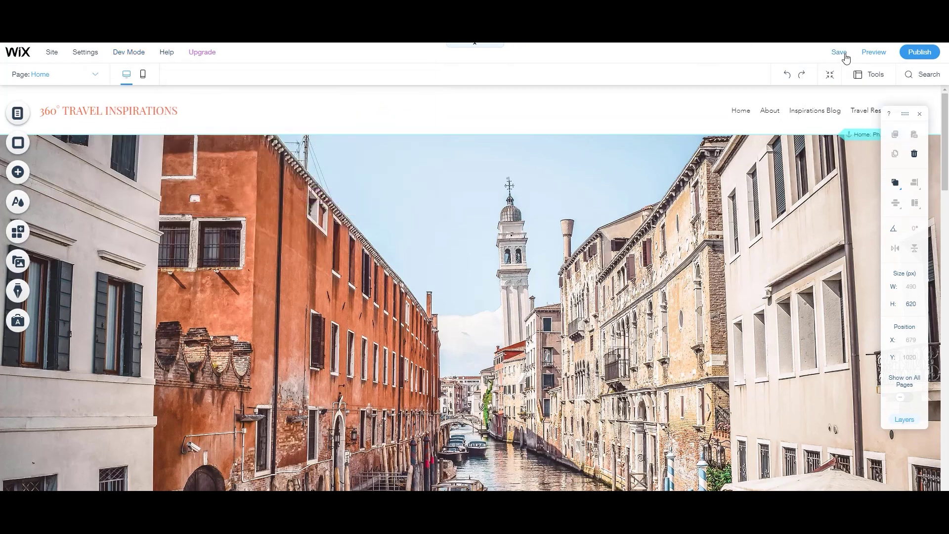
# - Preview the Home page down to the subscribe form and return to the editor
pyautogui.click(873, 52)
pyautogui.scroll(-10, 437, 270)
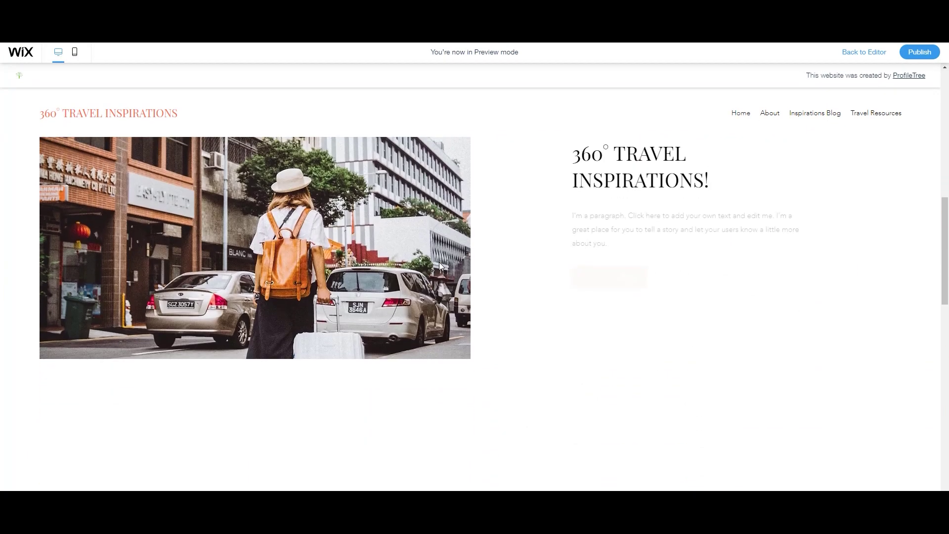
pyautogui.scroll(-10, 439, 262)
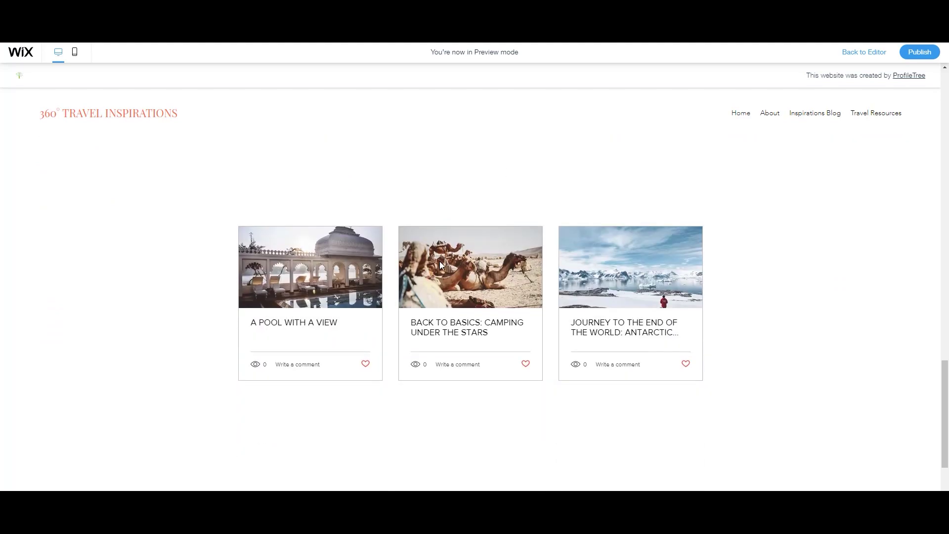
pyautogui.scroll(-5, 440, 263)
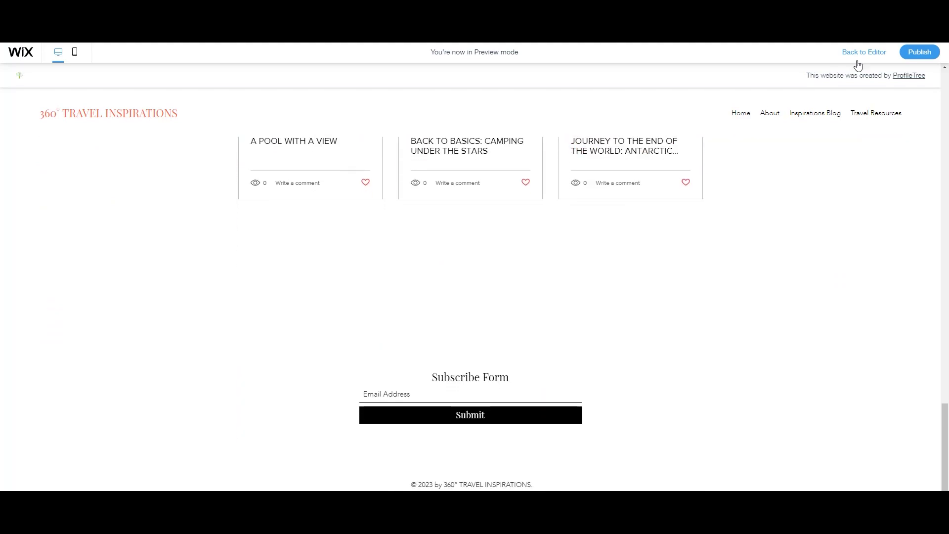
pyautogui.click(857, 61)
# - Hide the floating toolbar with the size and position controls
pyautogui.scroll(2, 798, 153)
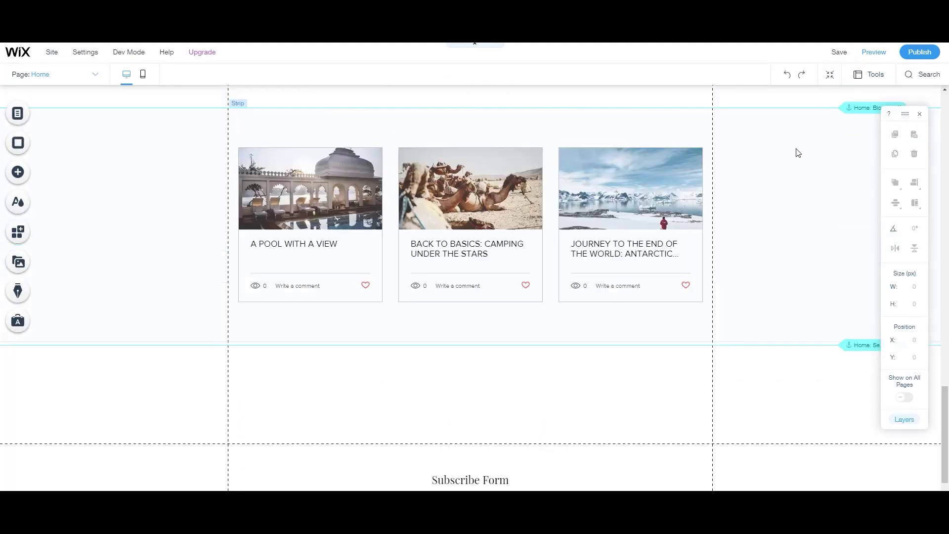
pyautogui.scroll(15, 798, 153)
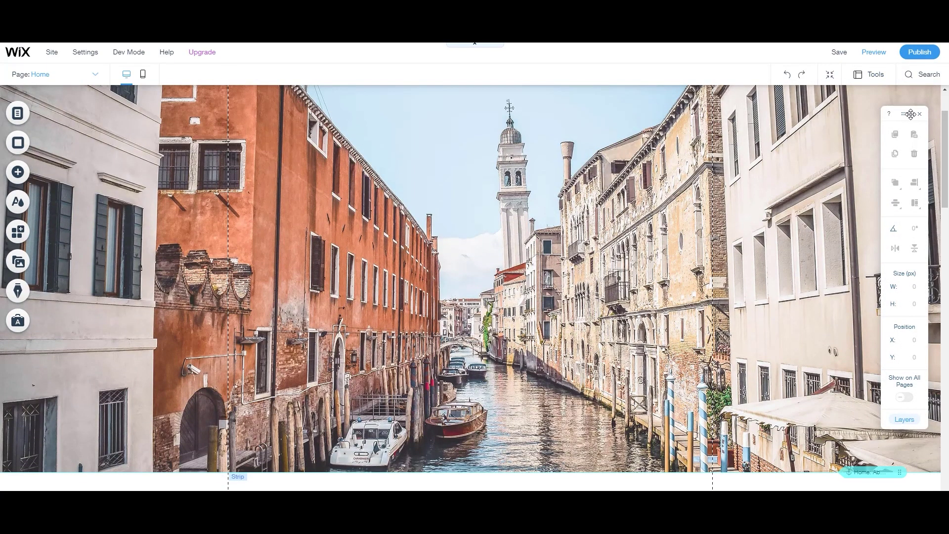
pyautogui.click(919, 113)
pyautogui.click(870, 74)
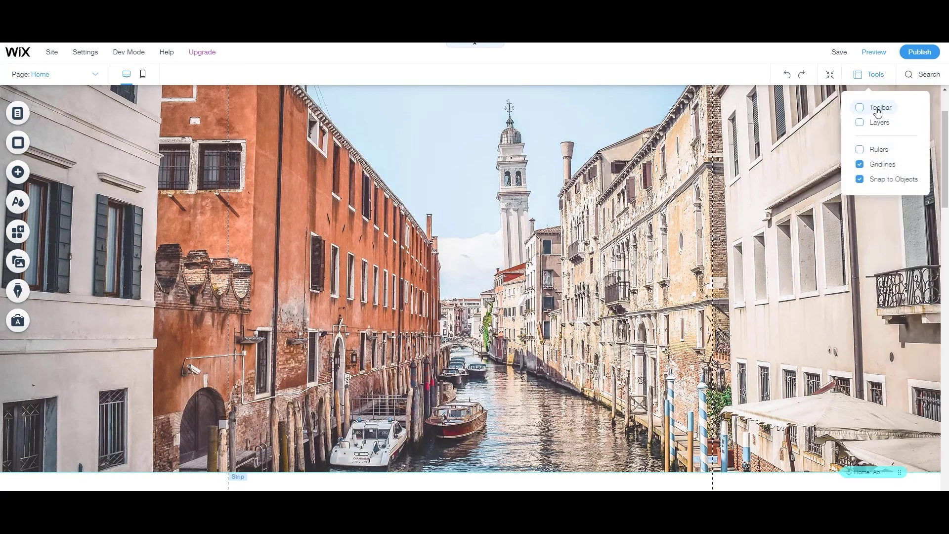
pyautogui.click(878, 112)
pyautogui.click(877, 109)
# - Examine the layers of the header and the page, and close the layer list
pyautogui.click(862, 126)
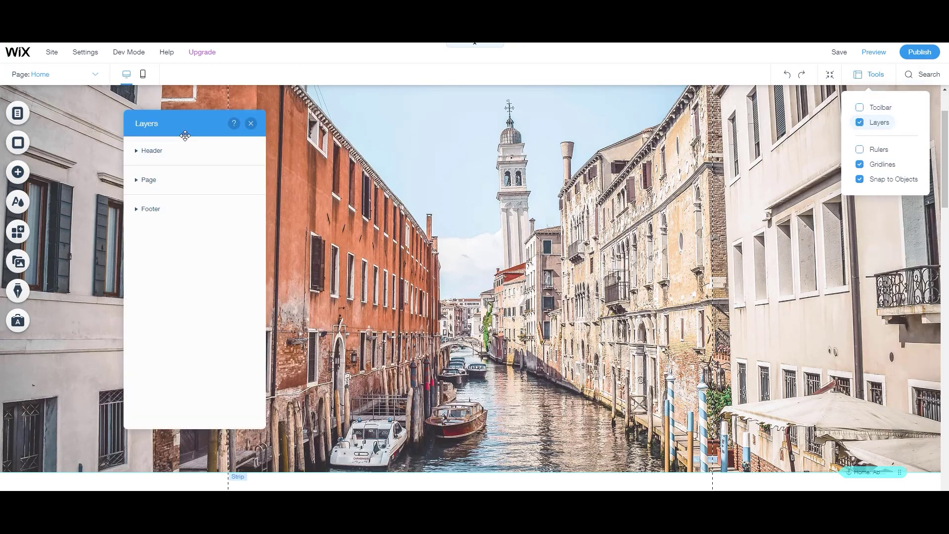
pyautogui.click(136, 152)
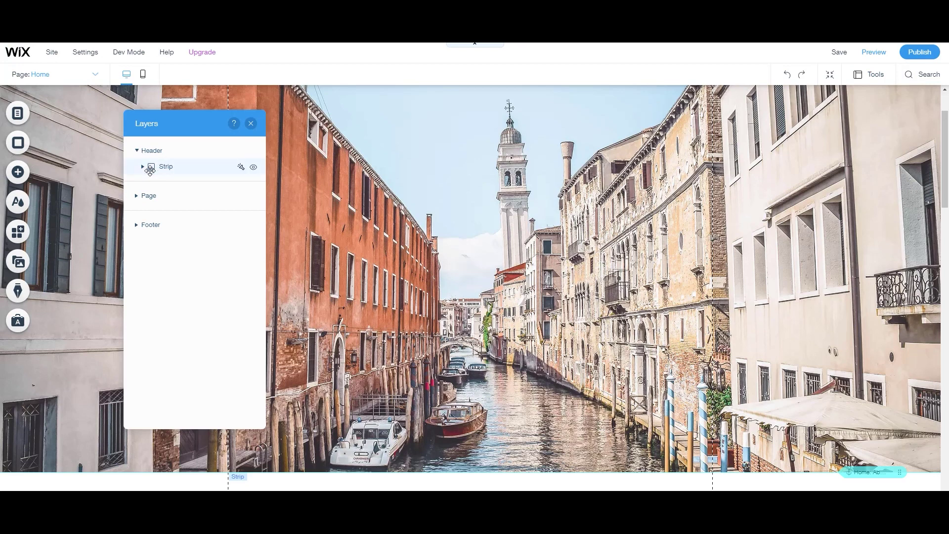
pyautogui.click(136, 150)
pyautogui.click(136, 181)
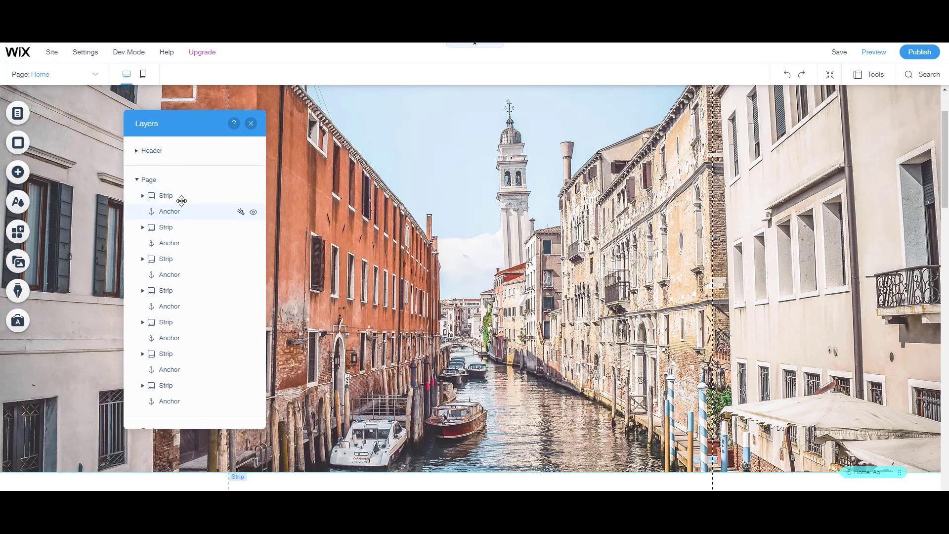
pyautogui.click(251, 124)
# - Toggle the rulers on and off again, and switch the gridlines off and back on
pyautogui.click(871, 74)
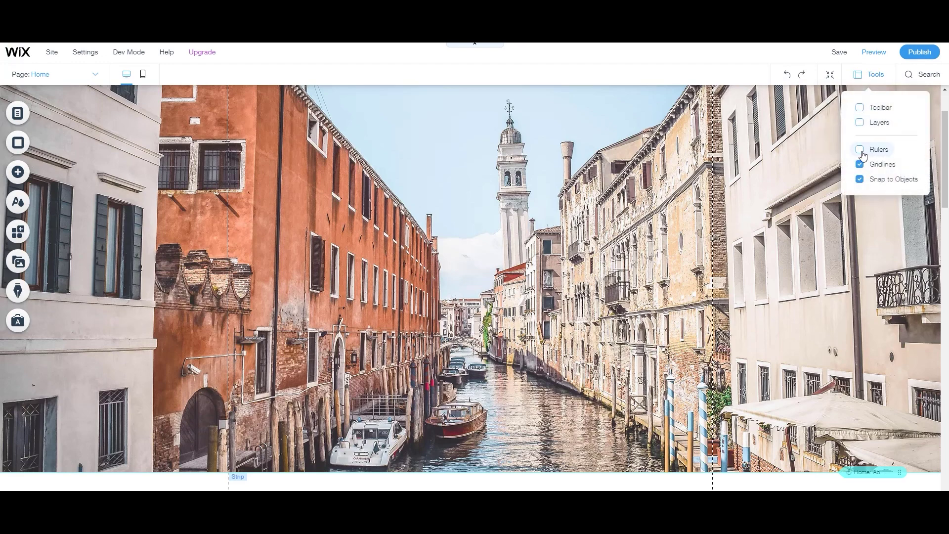
pyautogui.click(861, 150)
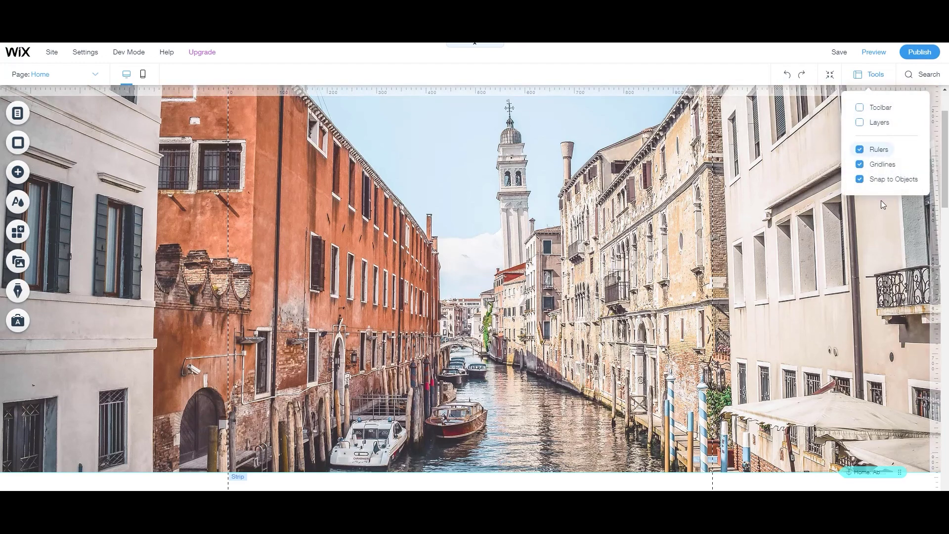
pyautogui.click(860, 150)
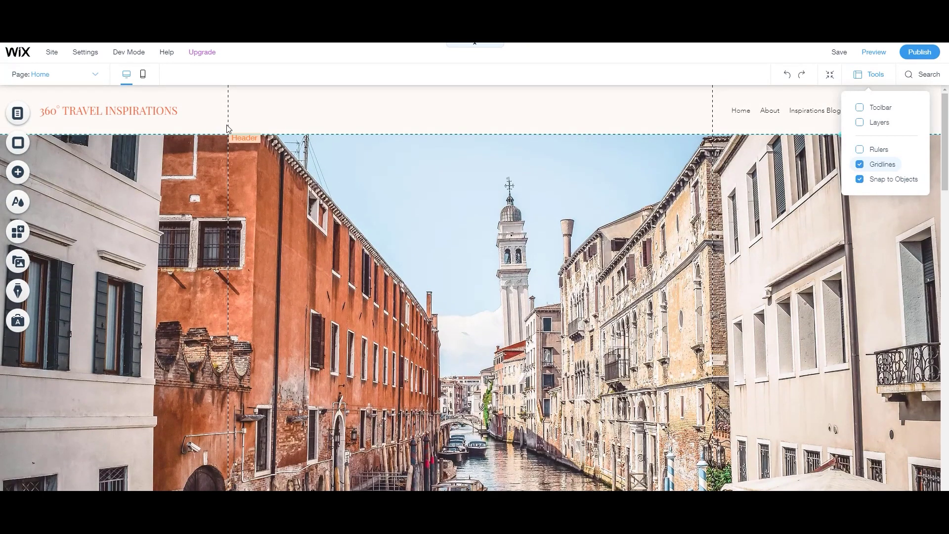
pyautogui.click(860, 165)
pyautogui.click(860, 166)
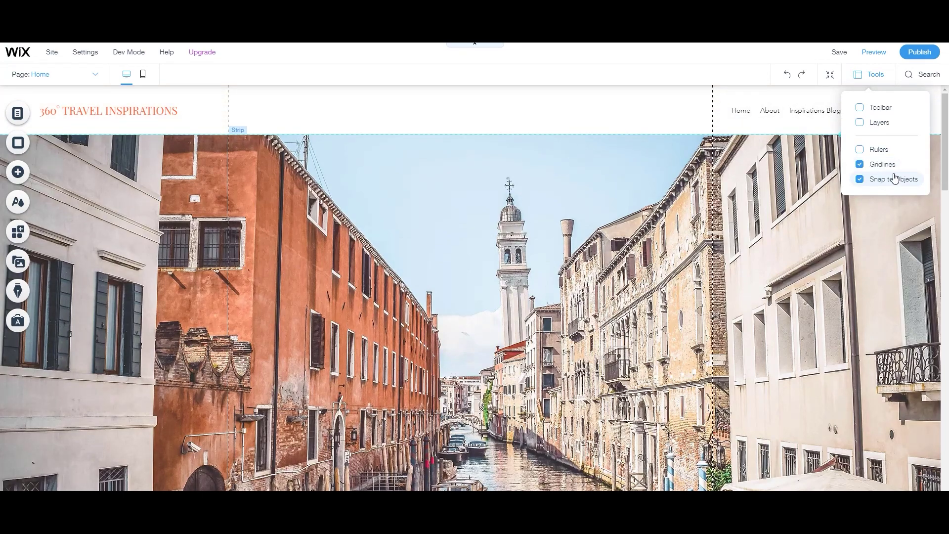
# - Try moving the Explore the Blog button within the welcome strip to test object snapping
pyautogui.scroll(-10, 564, 238)
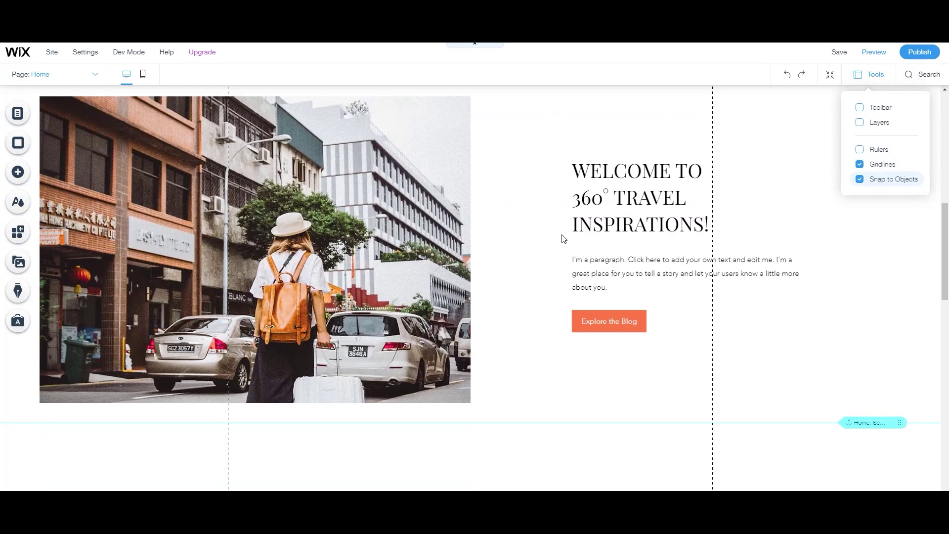
pyautogui.scroll(3, 657, 296)
pyautogui.click(673, 332)
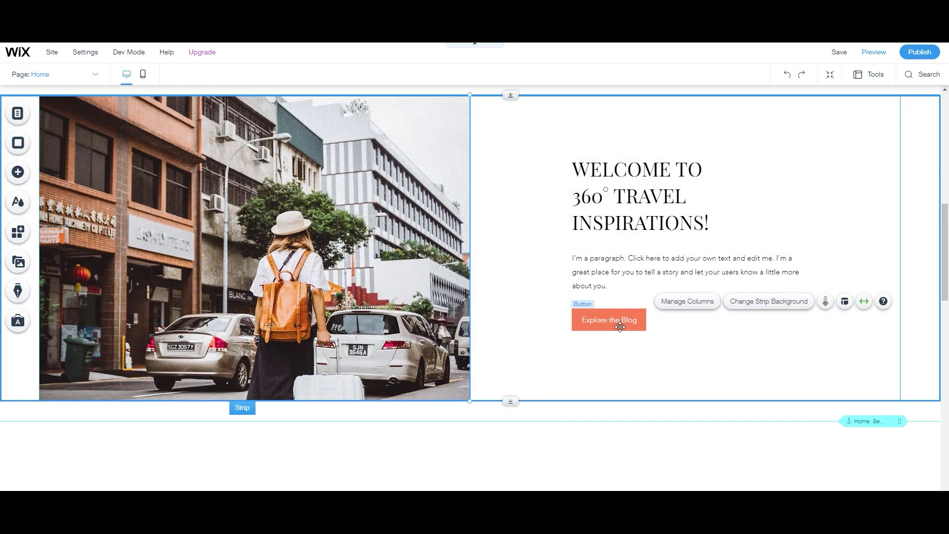
pyautogui.moveTo(622, 326)
pyautogui.mouseDown()
pyautogui.moveTo(613, 326)
pyautogui.moveTo(626, 324)
pyautogui.moveTo(622, 249)
pyautogui.moveTo(622, 257)
pyautogui.moveTo(729, 239)
pyautogui.moveTo(776, 171)
pyautogui.moveTo(652, 309)
pyautogui.moveTo(622, 327)
pyautogui.mouseUp()
pyautogui.click(698, 332)
# - Browse the available background images for the canal photo strip beneath the header without changing it
pyautogui.scroll(10, 485, 345)
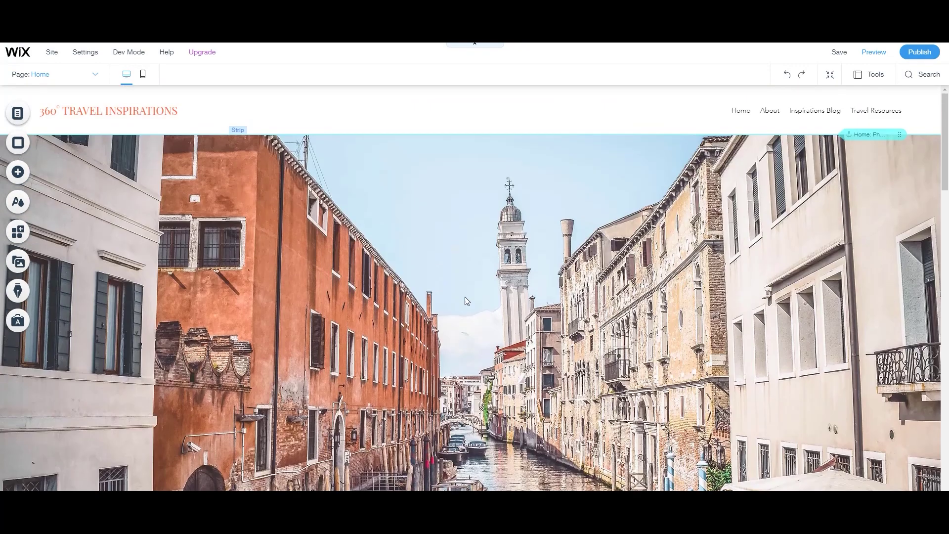
pyautogui.click(469, 202)
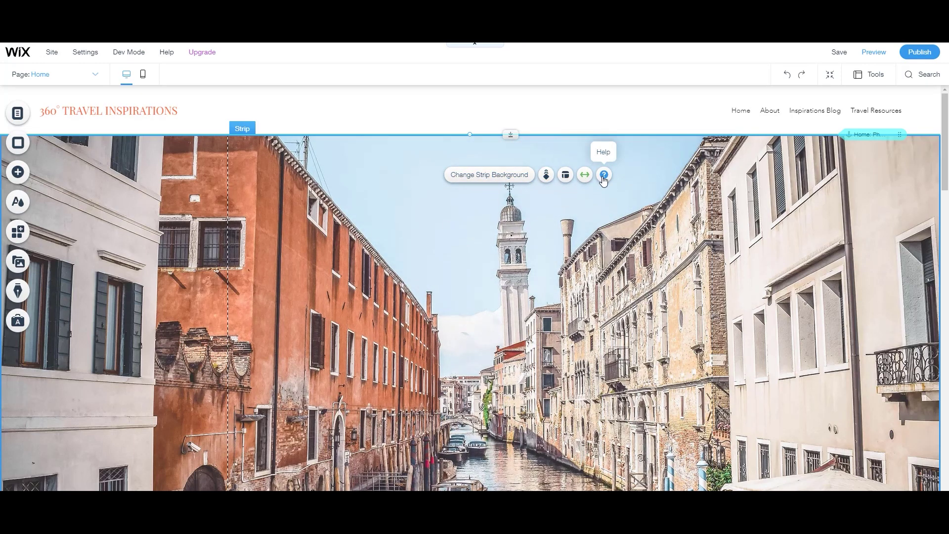
pyautogui.click(473, 178)
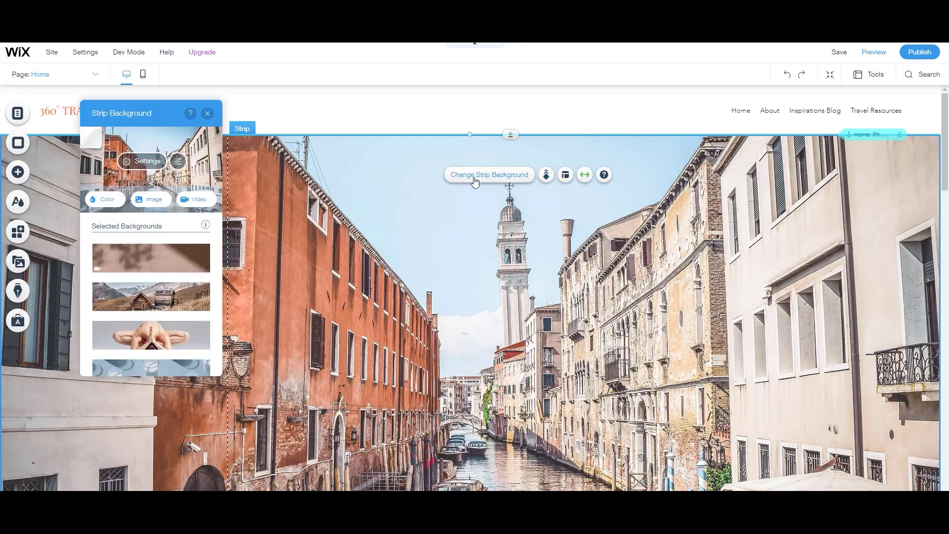
pyautogui.scroll(-2, 170, 290)
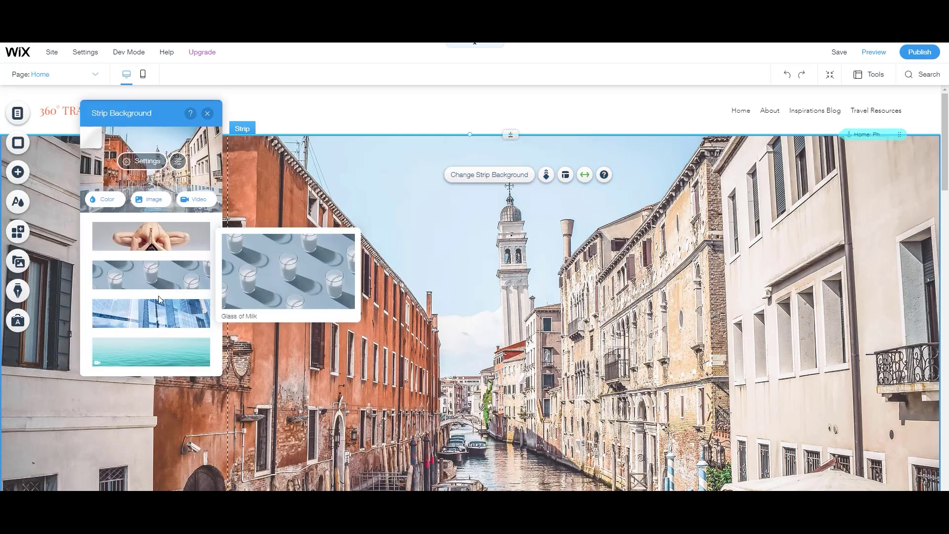
pyautogui.scroll(-3, 157, 322)
pyautogui.scroll(-2, 158, 331)
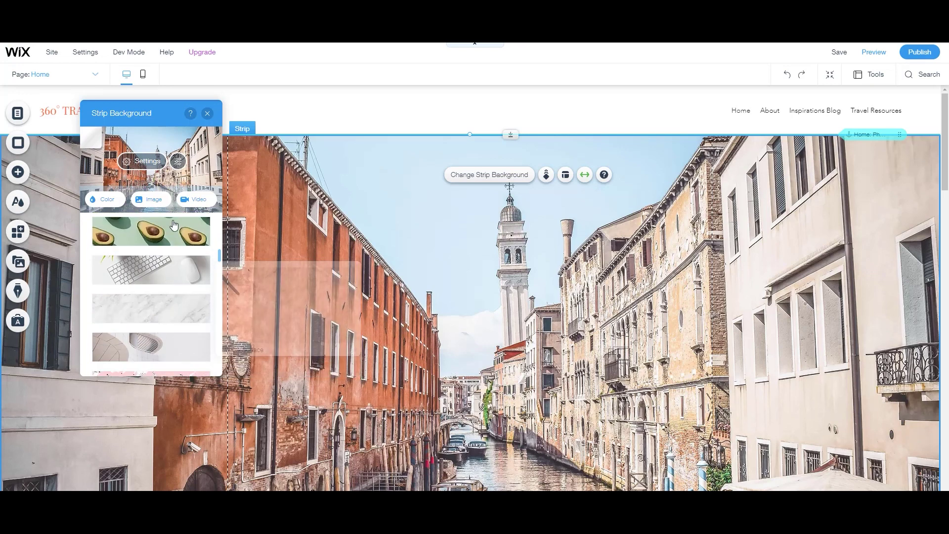
pyautogui.click(208, 114)
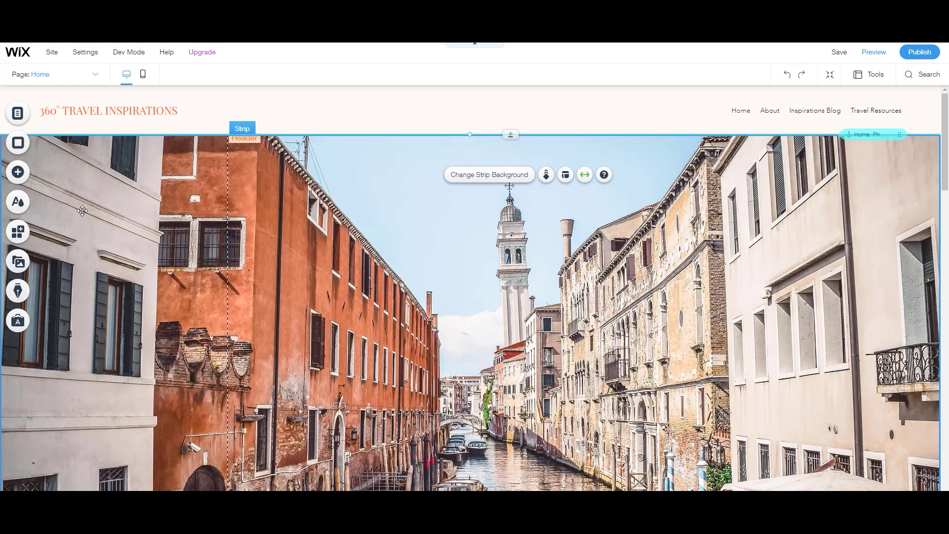
# - Upload the collection of travel photos to the site files through My Image Uploads and return to the page
pyautogui.click(18, 174)
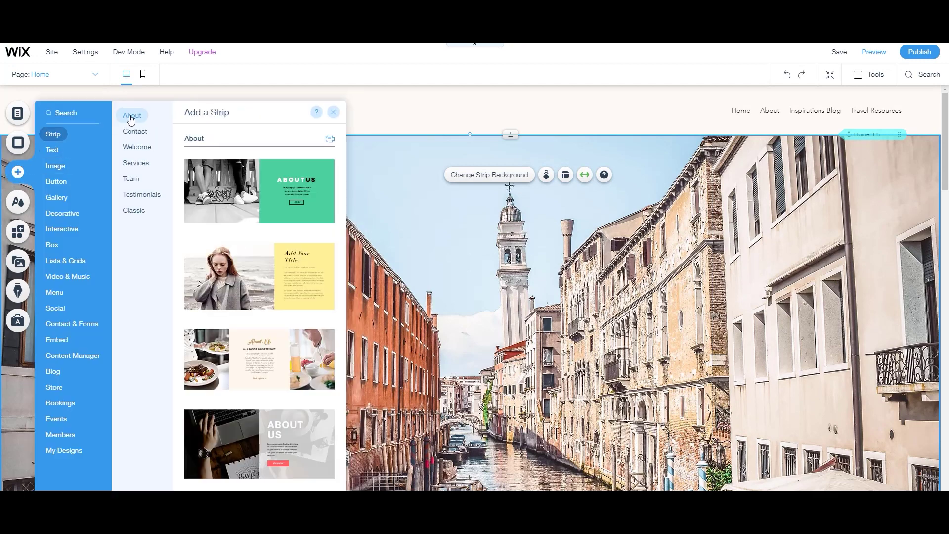
pyautogui.moveTo(56, 165)
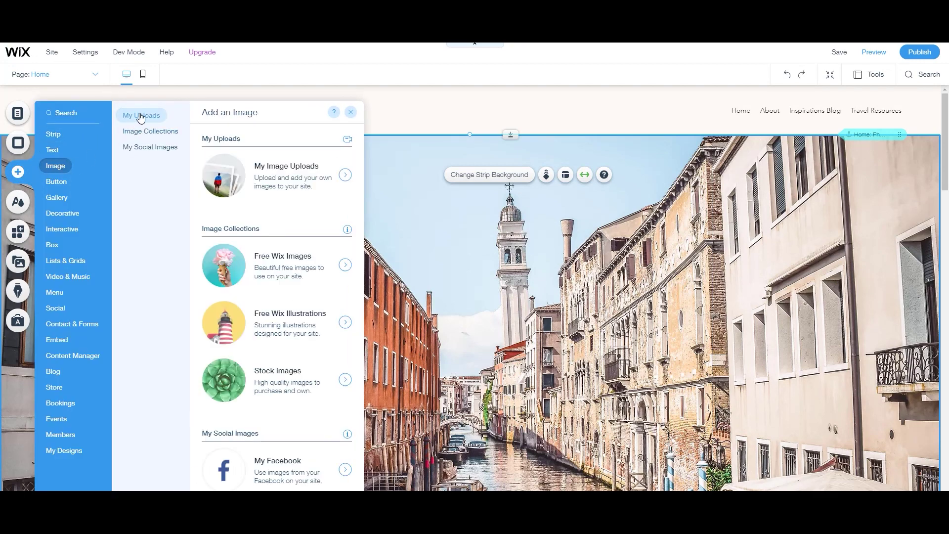
pyautogui.click(309, 174)
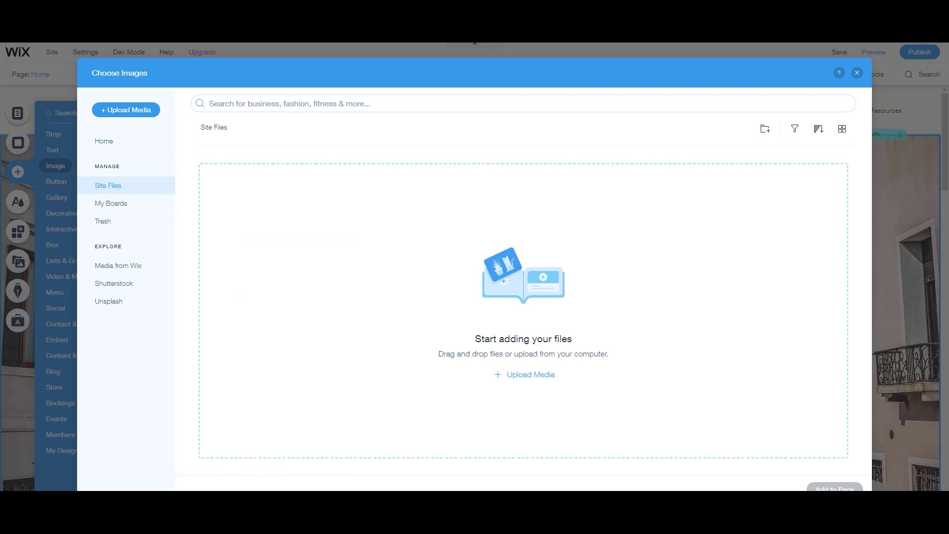
pyautogui.moveTo(69, 341); pyautogui.dragTo(426, 295)
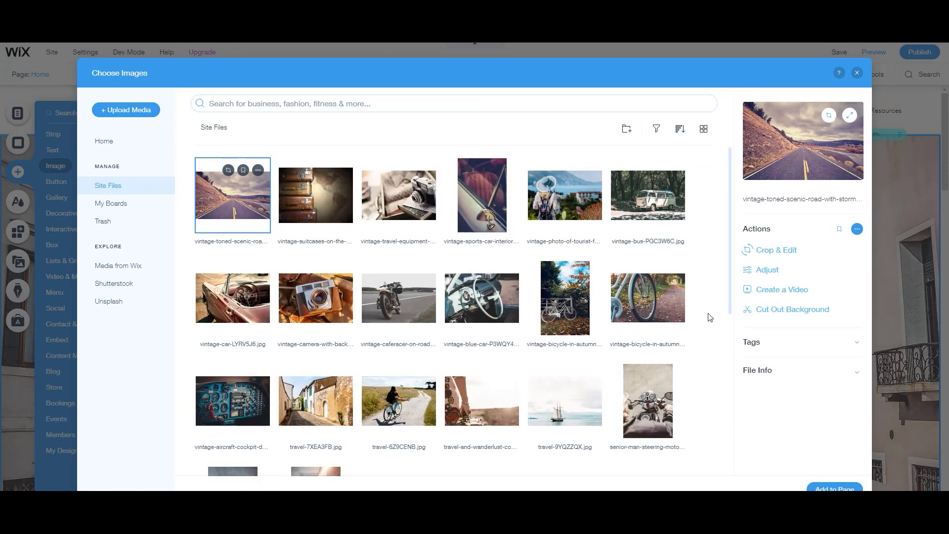
pyautogui.scroll(-5, 710, 317)
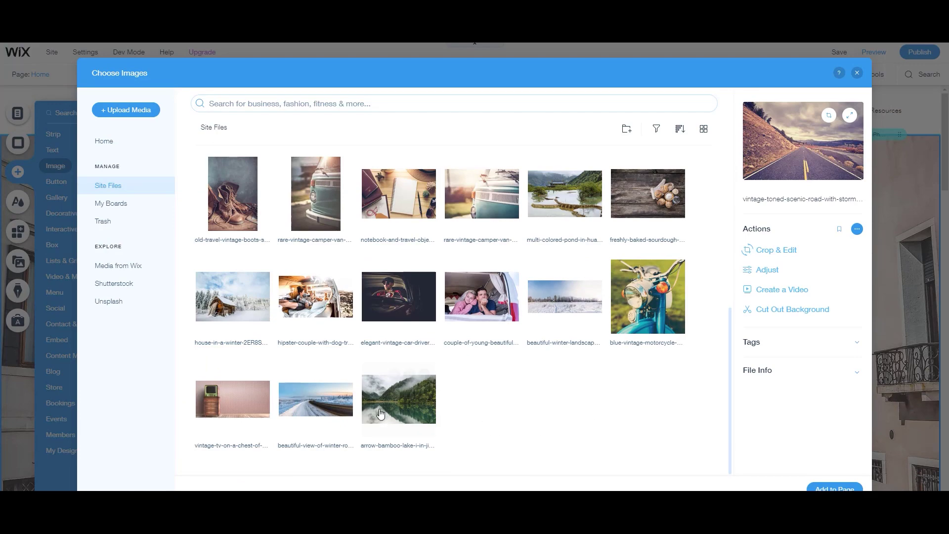
pyautogui.click(314, 412)
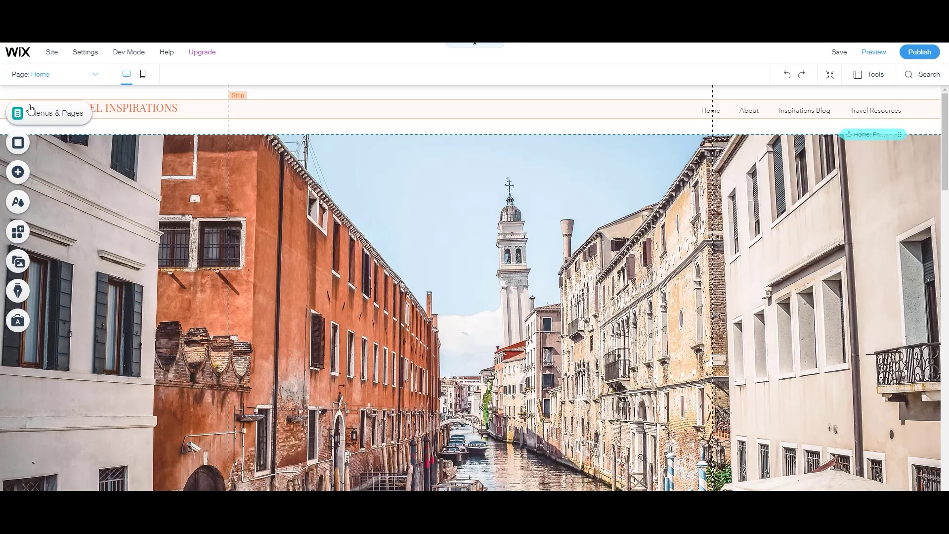
# - Switch to the Inspirations Blog page through the site menu and look over its content
pyautogui.click(53, 117)
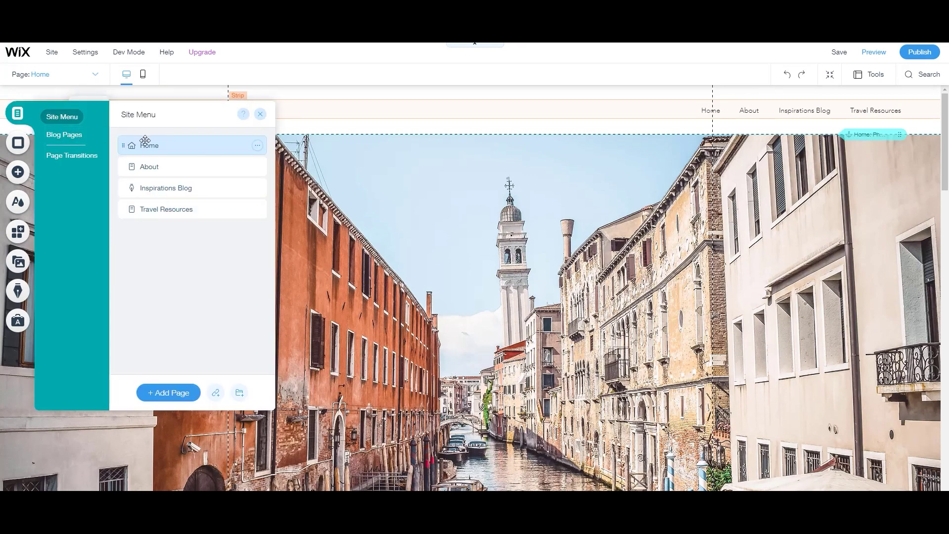
pyautogui.click(209, 191)
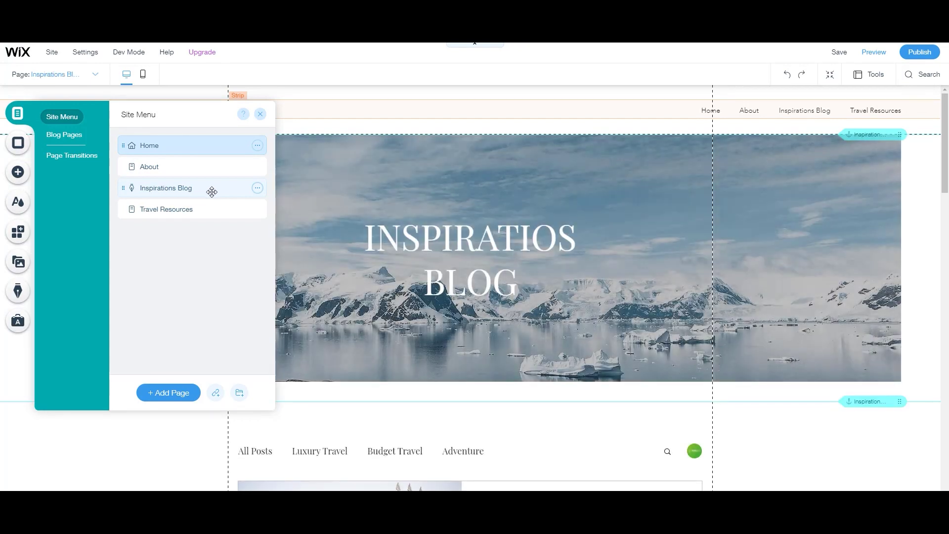
pyautogui.click(260, 115)
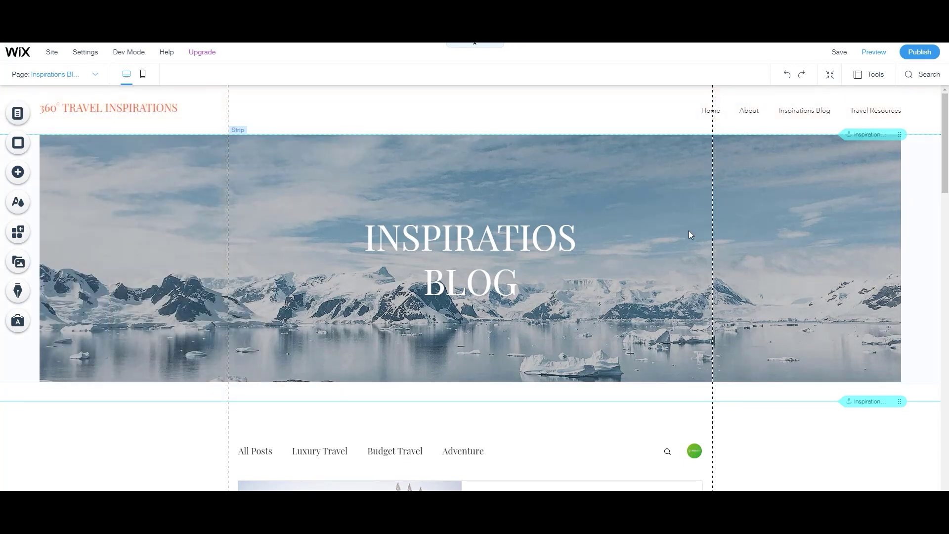
pyautogui.scroll(-5, 710, 256)
pyautogui.scroll(5, 710, 255)
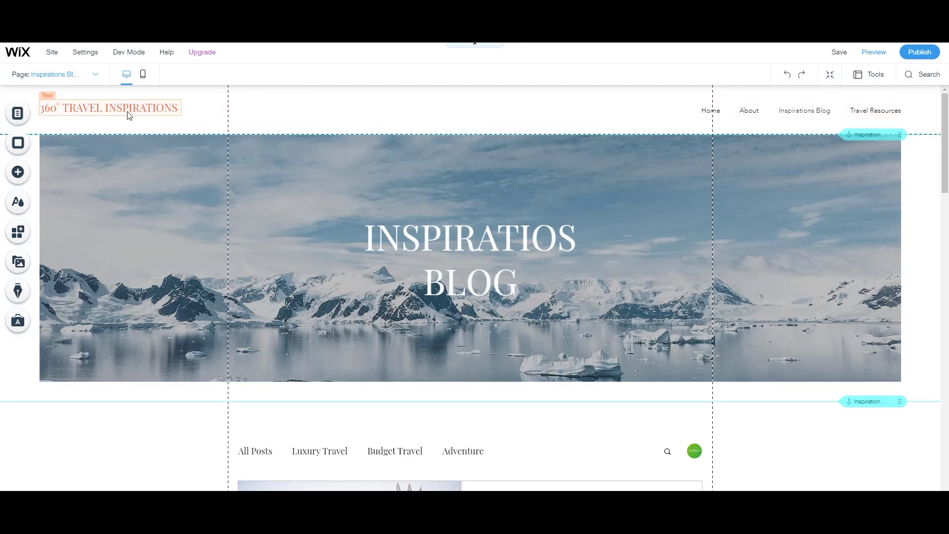
# - Delete the 360° Travel Inspirations title and the emptied first column from the header strip
pyautogui.click(155, 114)
pyautogui.press('Delete')
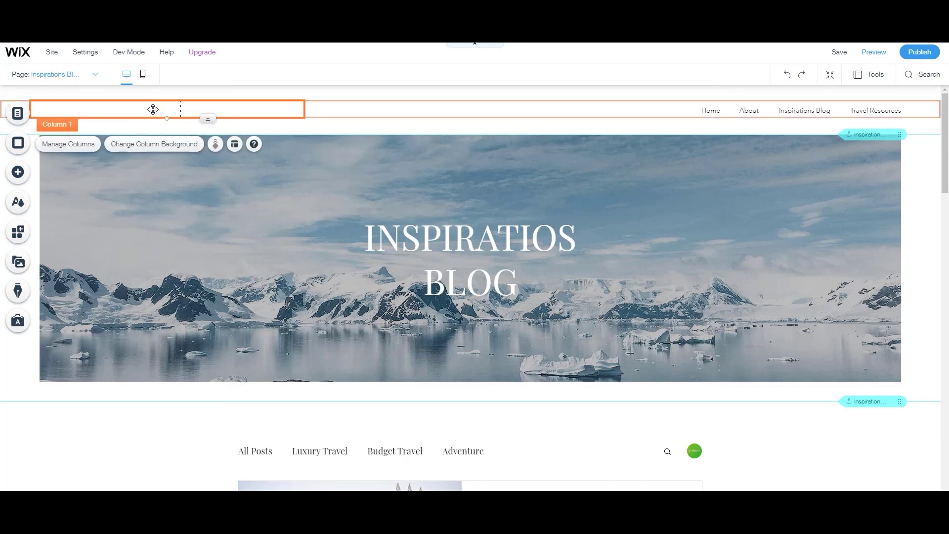
pyautogui.click(319, 113)
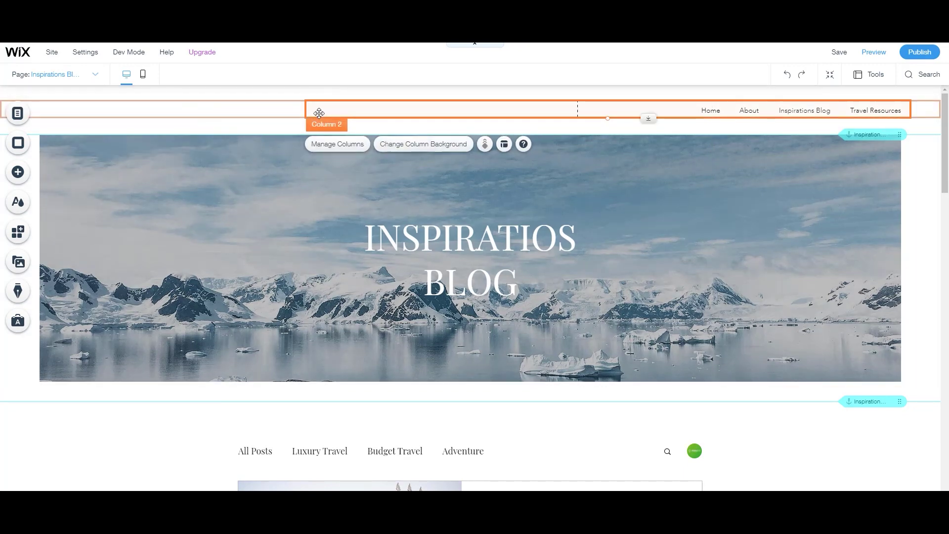
pyautogui.click(243, 112)
pyautogui.press('Delete')
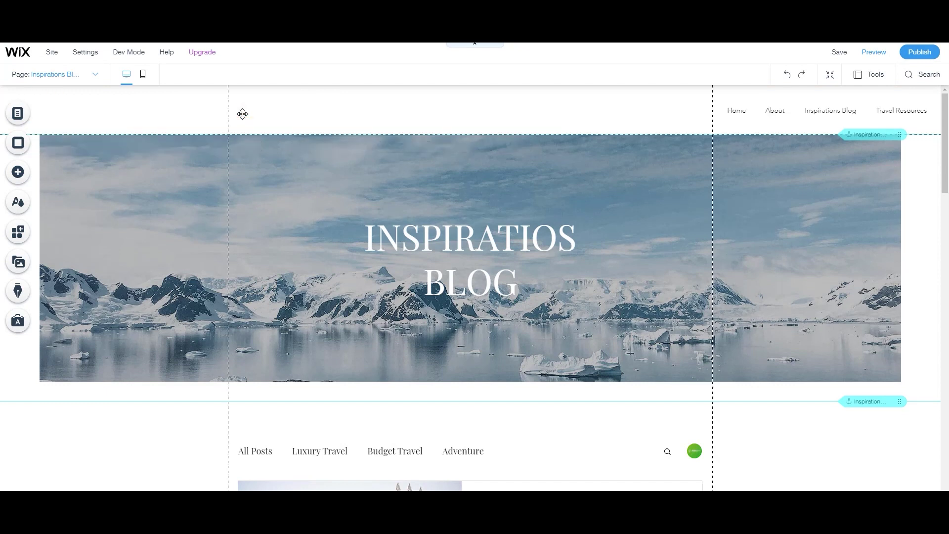
# - Move the horizontal menu toward the middle of the header and apply the preset design with a line above the items
pyautogui.click(827, 110)
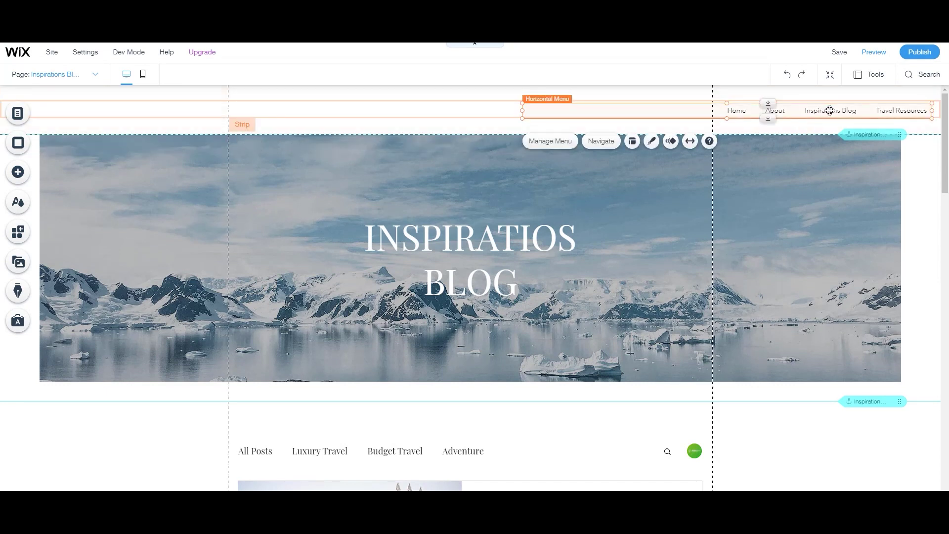
pyautogui.moveTo(826, 110); pyautogui.dragTo(567, 103)
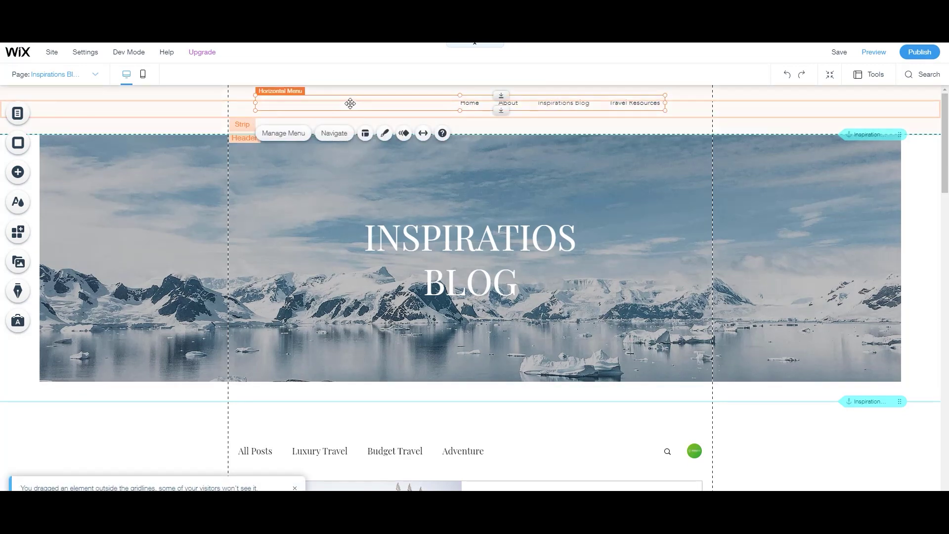
pyautogui.click(386, 133)
pyautogui.scroll(-5, 756, 247)
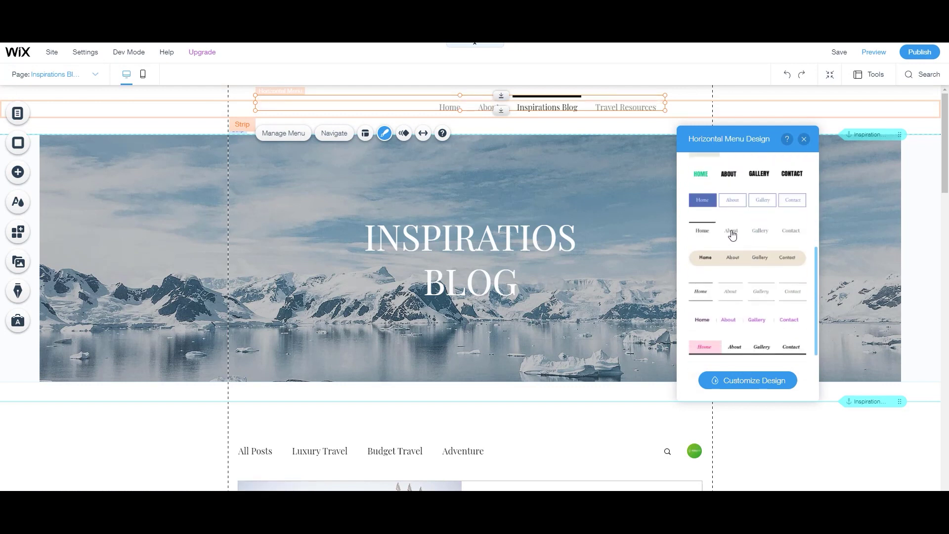
pyautogui.click(731, 235)
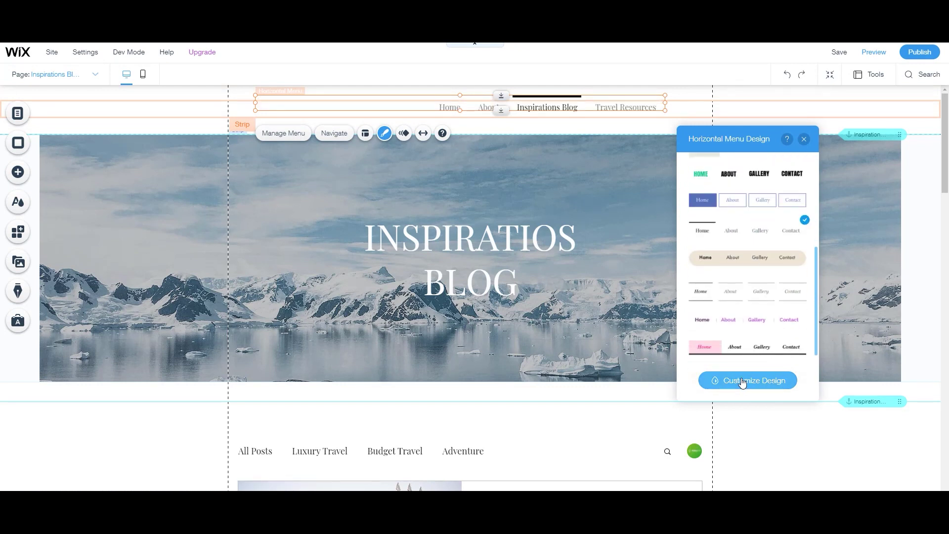
# - Examine the other preset menu designs and the customization options for the regular, hover and clicked states
pyautogui.scroll(-1, 729, 257)
pyautogui.scroll(-3, 729, 257)
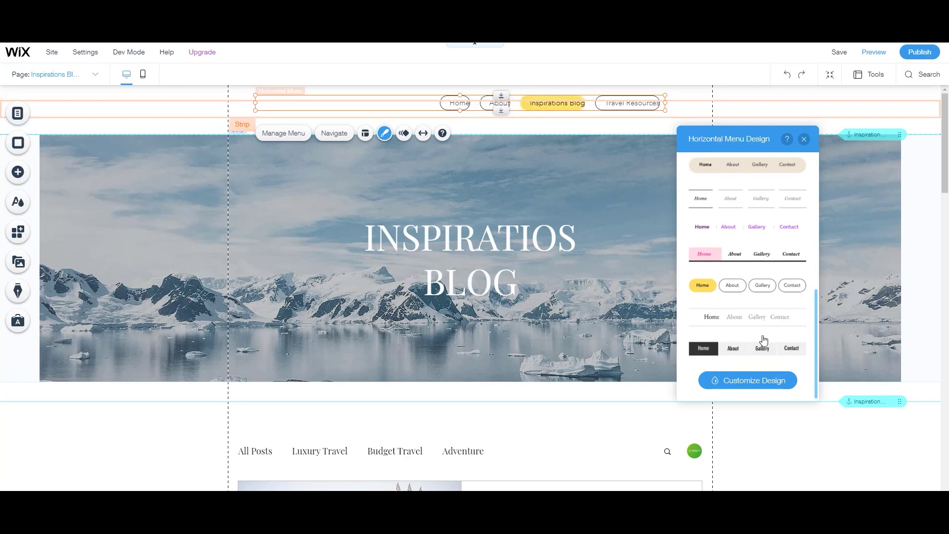
pyautogui.scroll(5, 756, 319)
pyautogui.scroll(-6, 760, 321)
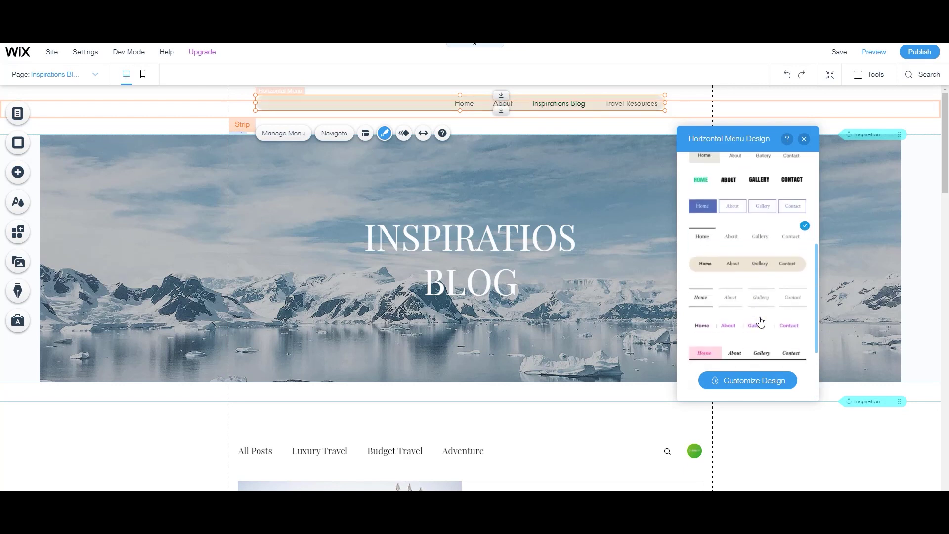
pyautogui.click(740, 384)
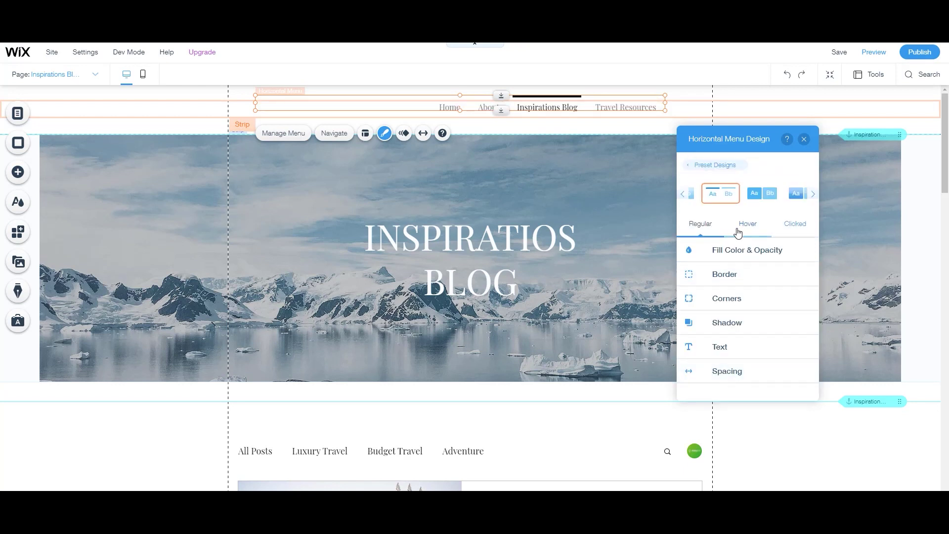
pyautogui.click(738, 250)
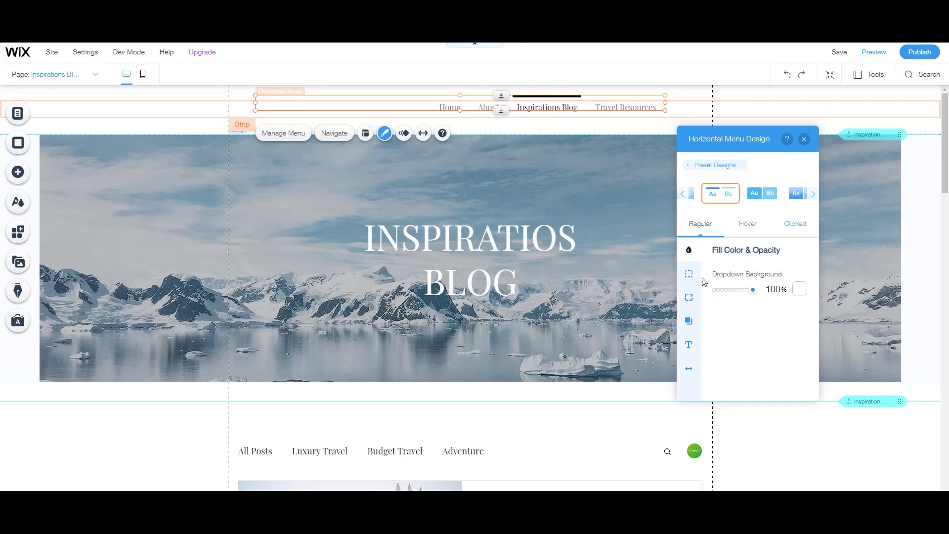
pyautogui.click(689, 274)
pyautogui.click(690, 298)
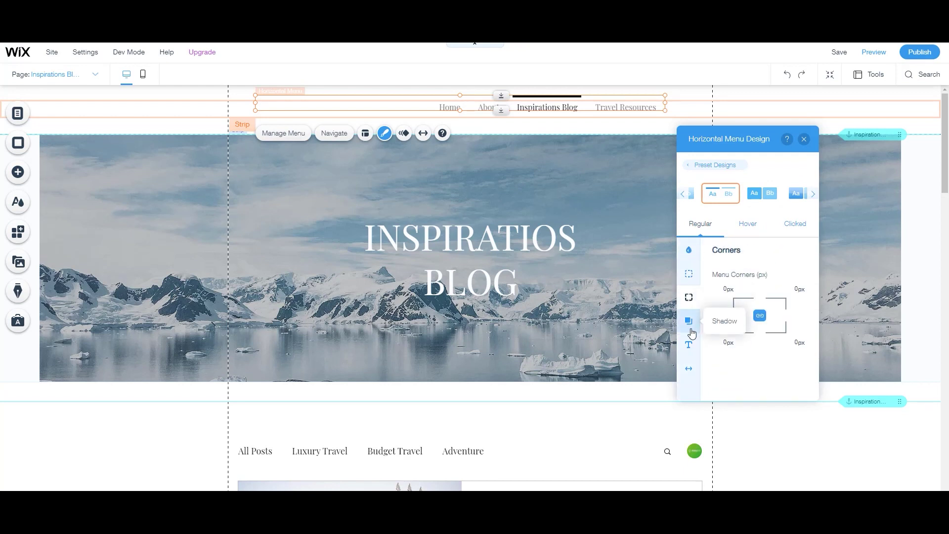
pyautogui.click(689, 345)
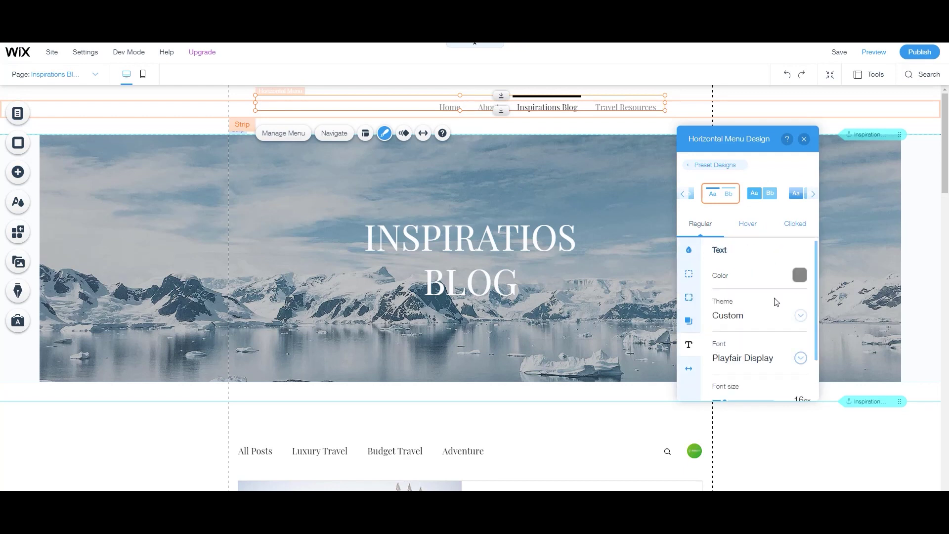
pyautogui.click(747, 225)
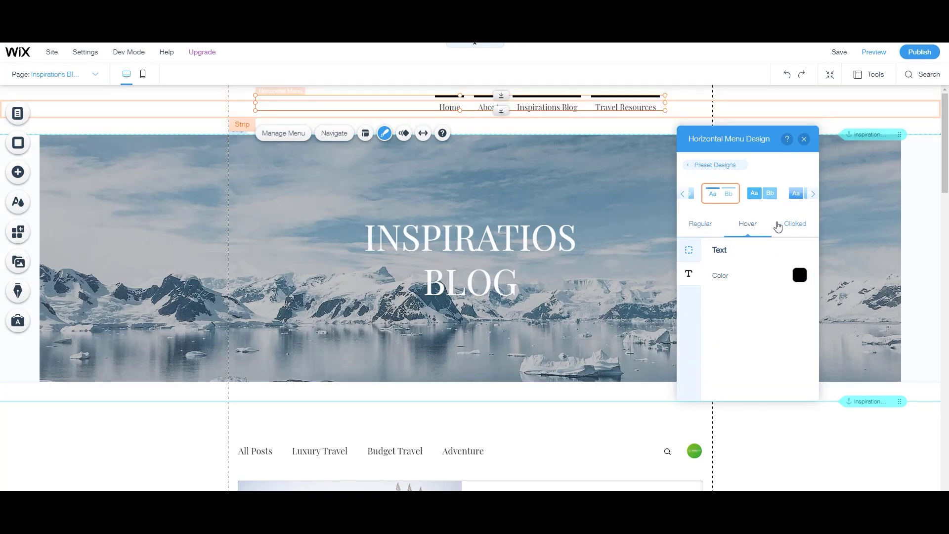
pyautogui.click(793, 224)
pyautogui.click(701, 224)
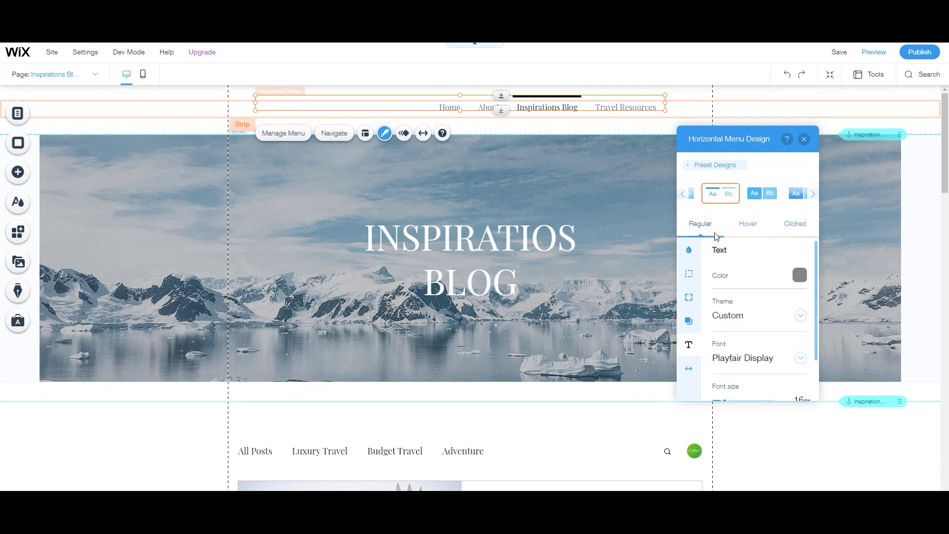
pyautogui.click(813, 194)
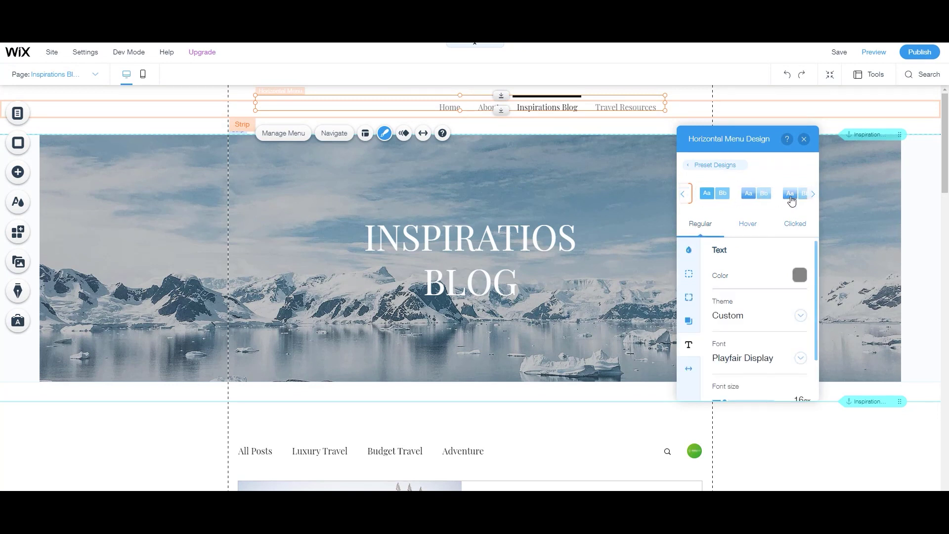
pyautogui.click(804, 139)
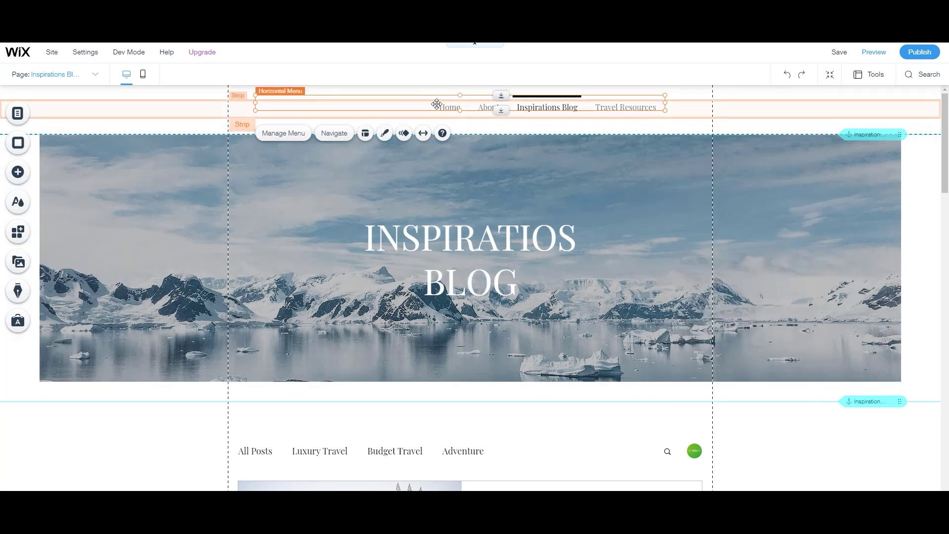
# - Narrow the horizontal menu to fit its items, center it at the header's upper edge, and clear the selection
pyautogui.moveTo(255, 103); pyautogui.dragTo(427, 104)
pyautogui.moveTo(554, 108); pyautogui.dragTo(472, 98)
pyautogui.click(633, 108)
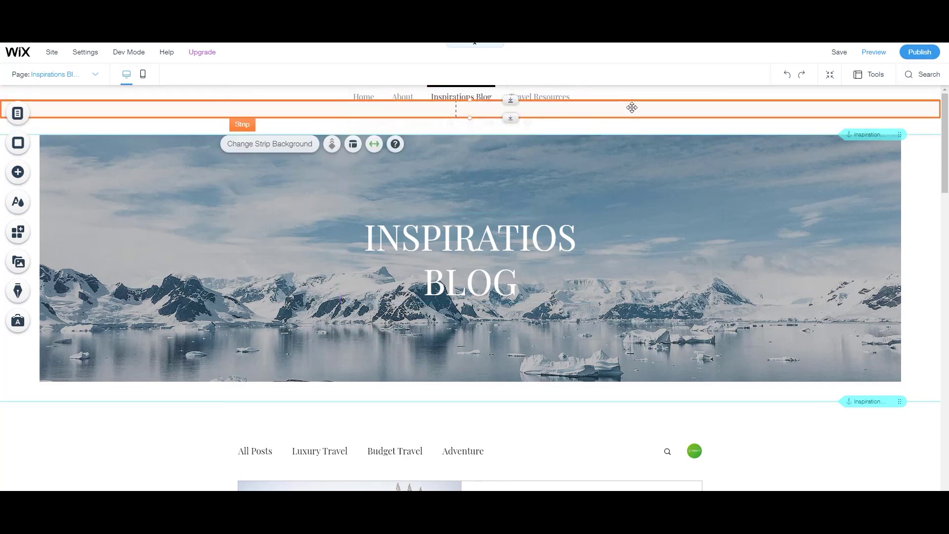
pyautogui.press('Escape')
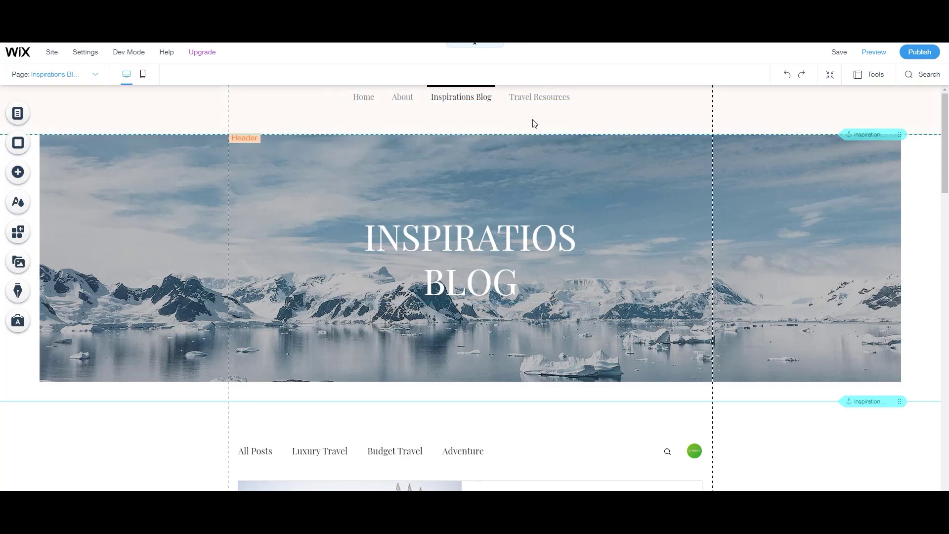
# - Reduce the header's height and stretch the horizontal menu across the full width between the page's two vertical gridlines
pyautogui.moveTo(520, 134); pyautogui.dragTo(512, 114)
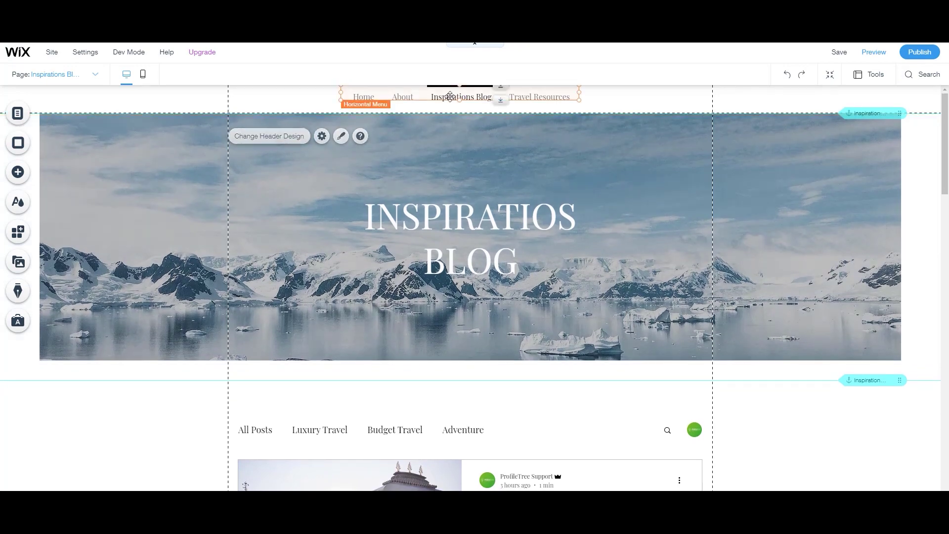
pyautogui.click(453, 99)
pyautogui.moveTo(458, 101); pyautogui.dragTo(228, 99)
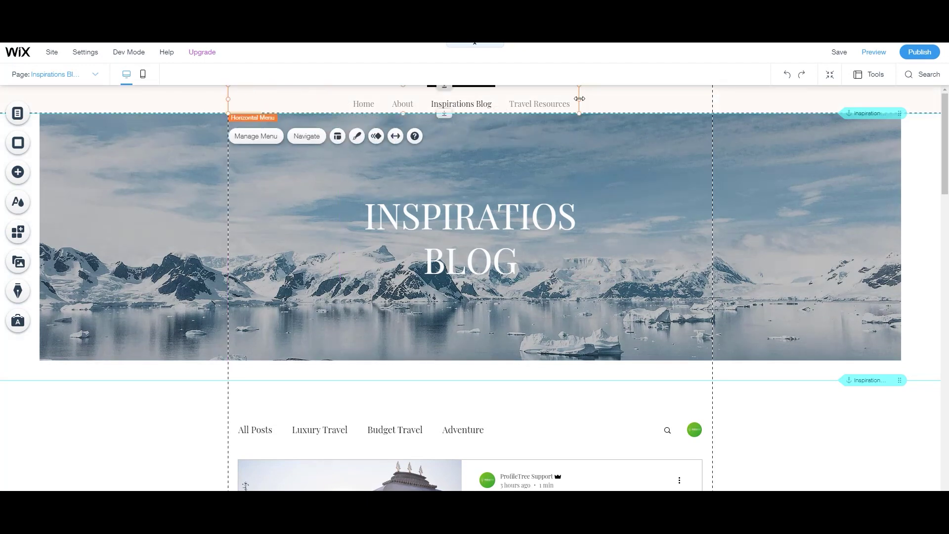
pyautogui.moveTo(579, 99); pyautogui.dragTo(712, 99)
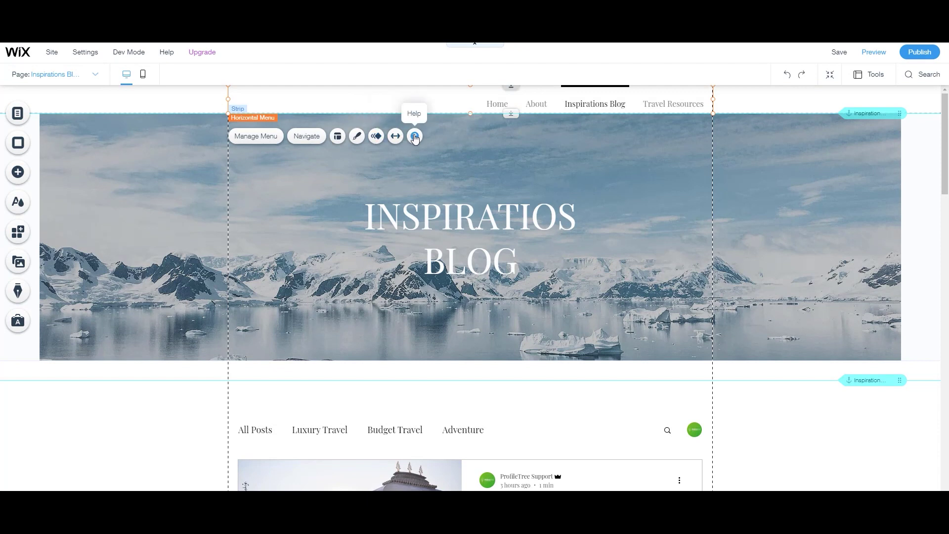
# - Set both the text alignment and the item alignment of the horizontal menu to center
pyautogui.click(337, 136)
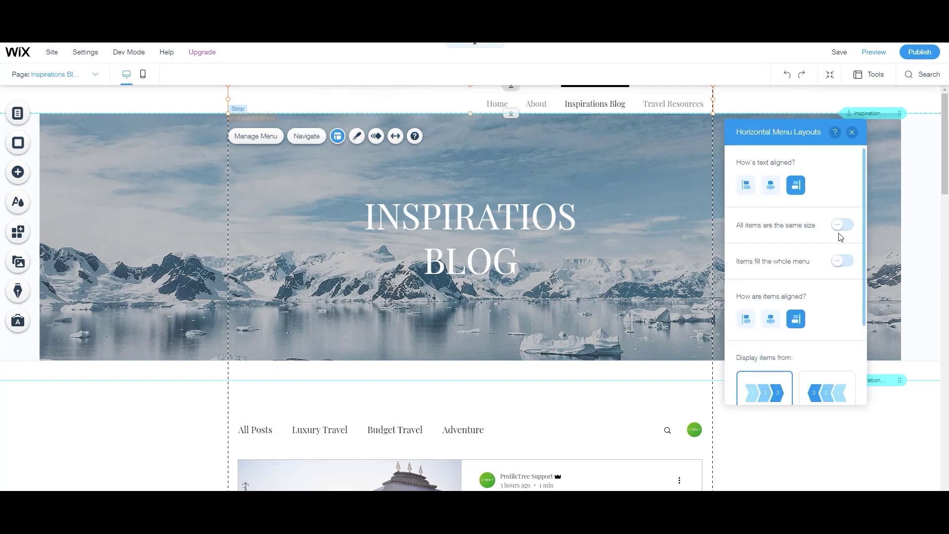
pyautogui.click(770, 187)
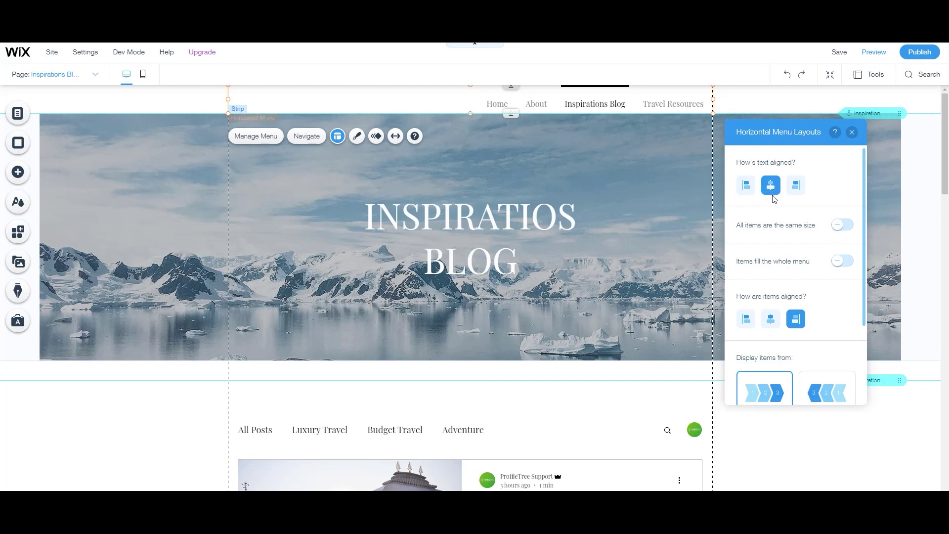
pyautogui.click(771, 319)
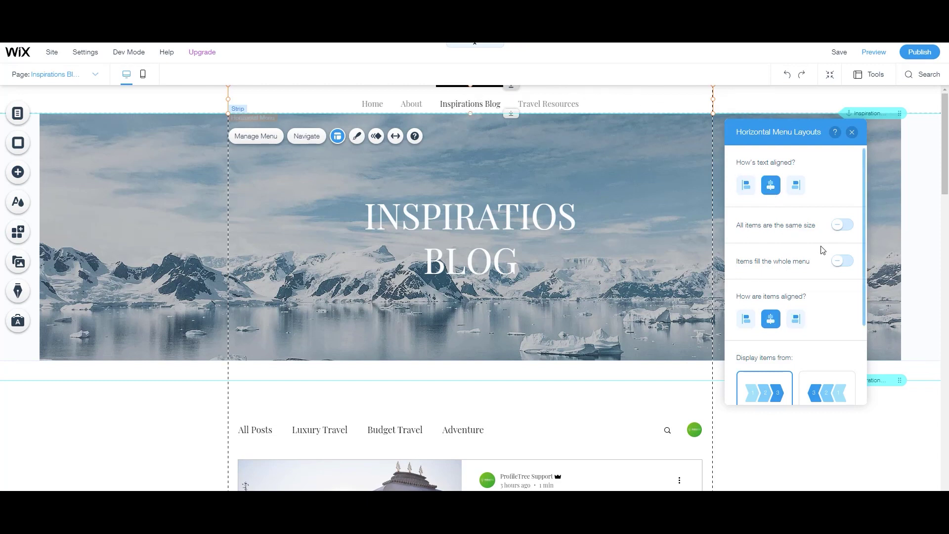
pyautogui.scroll(-2, 811, 240)
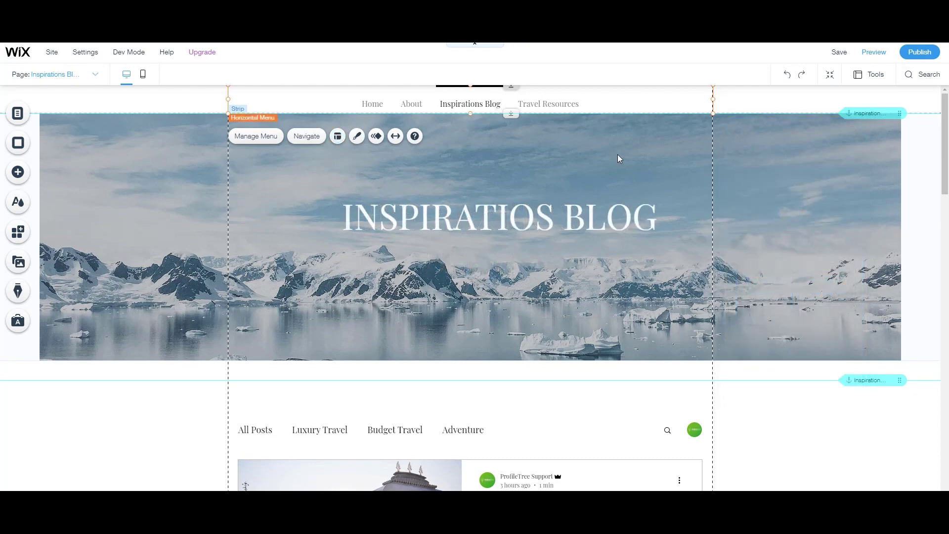
# - Correct the banner title to INSPIRATIONS BLOG and format it as Heading 6 in Roboto Bold at 74 px
pyautogui.click(499, 220)
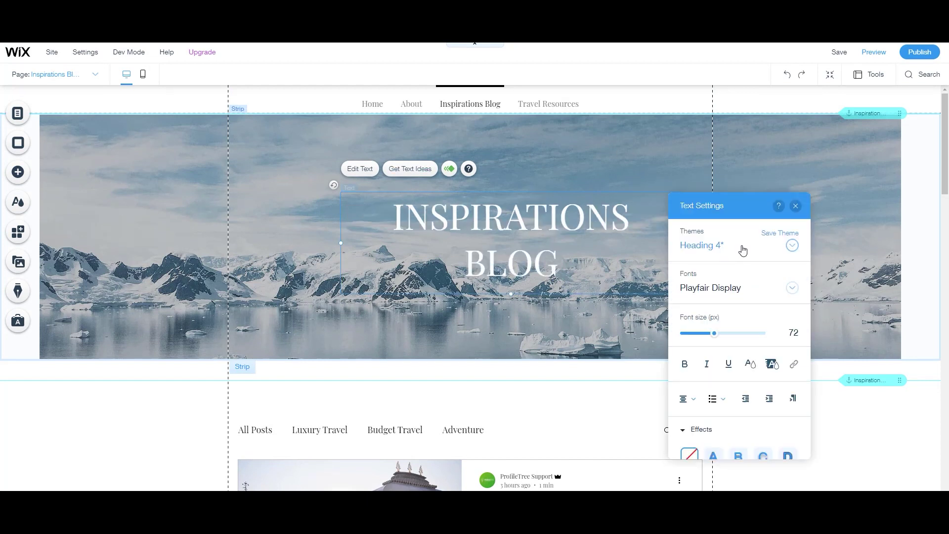
pyautogui.click(742, 250)
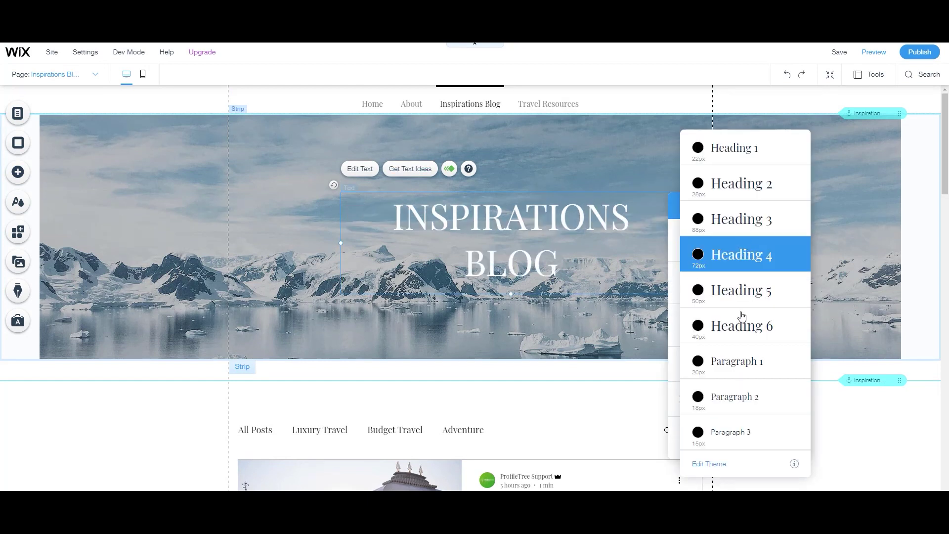
pyautogui.click(731, 328)
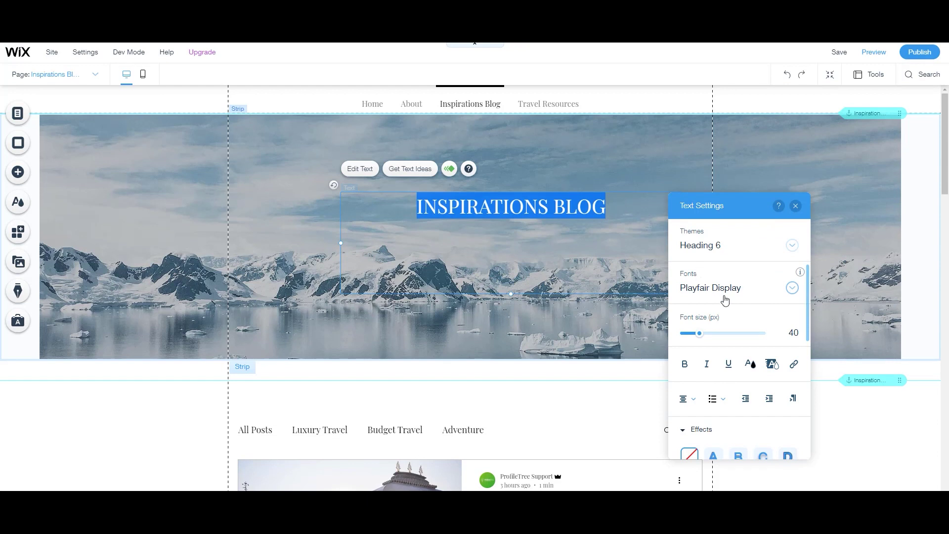
pyautogui.click(743, 289)
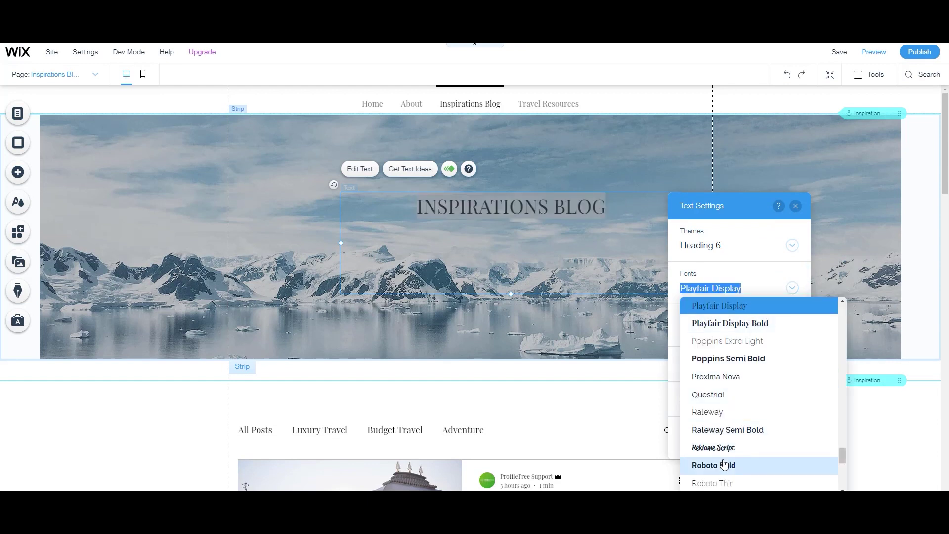
pyautogui.click(727, 463)
pyautogui.moveTo(701, 338); pyautogui.dragTo(717, 340)
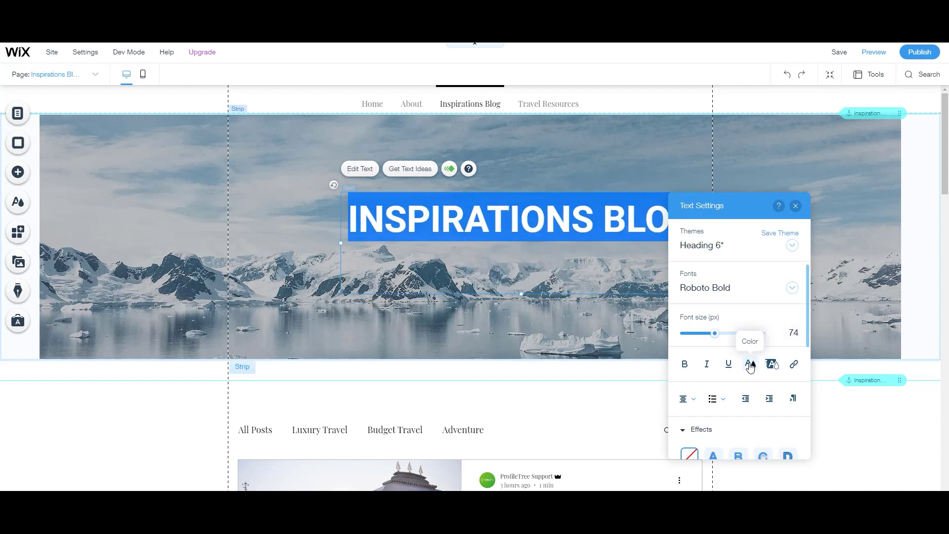
# - Apply text effect C to the banner title and move the title to the middle of the strip
pyautogui.scroll(-5, 752, 356)
pyautogui.click(764, 311)
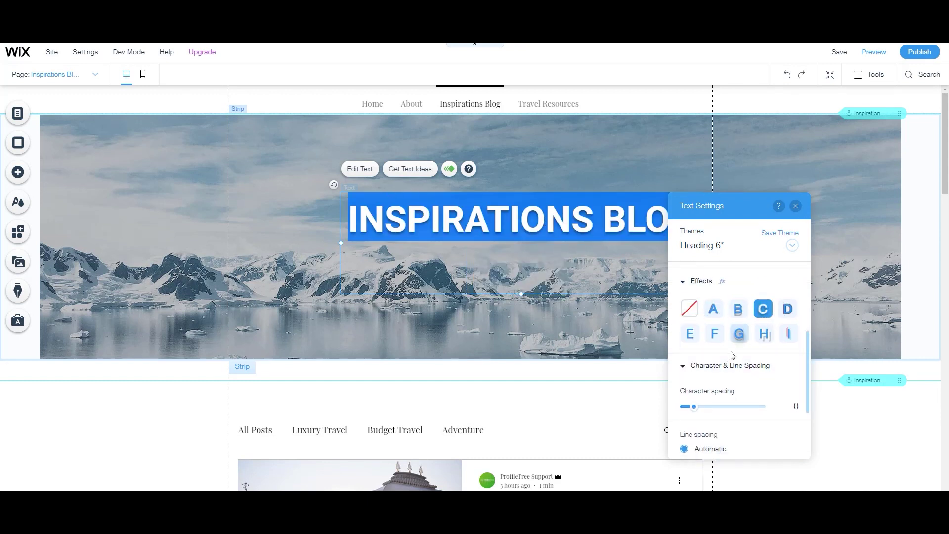
pyautogui.scroll(-2, 726, 363)
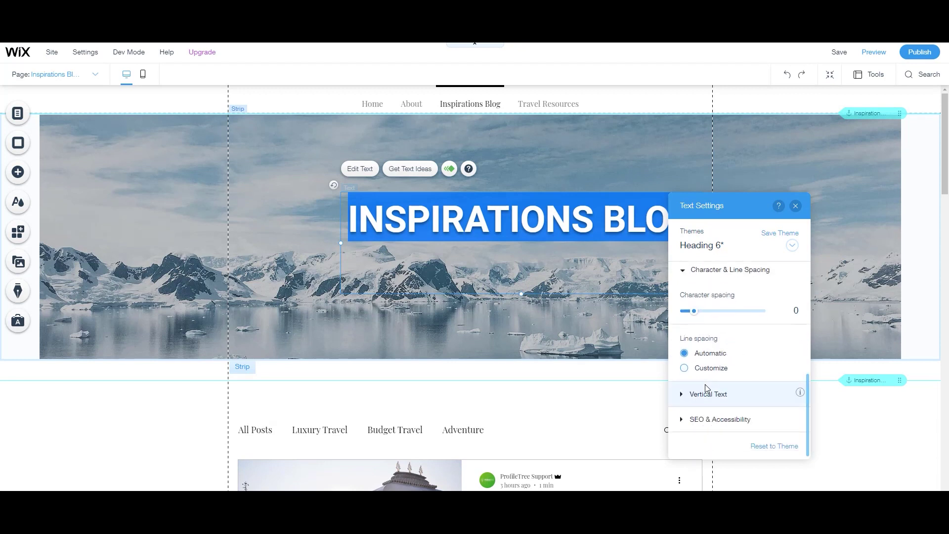
pyautogui.click(795, 205)
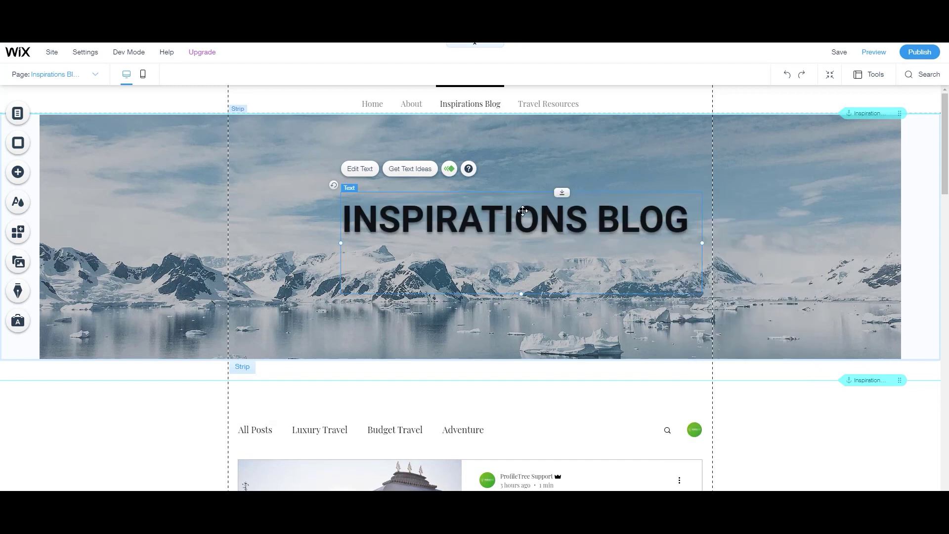
pyautogui.moveTo(516, 208); pyautogui.dragTo(474, 218)
# - Replace the banner strip's background with the site image house-in-a-winter-2ER8SXP.JPG and clear the selection
pyautogui.click(766, 216)
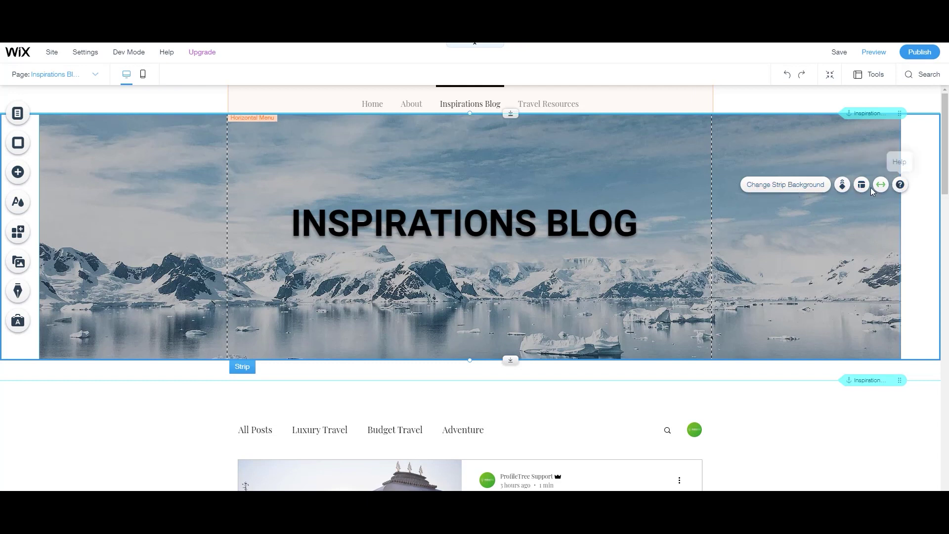
pyautogui.click(801, 187)
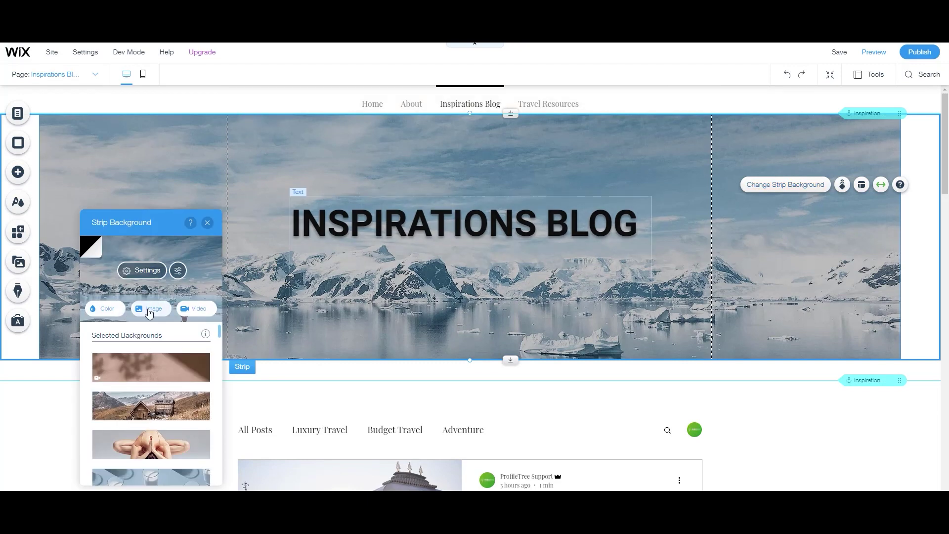
pyautogui.click(149, 311)
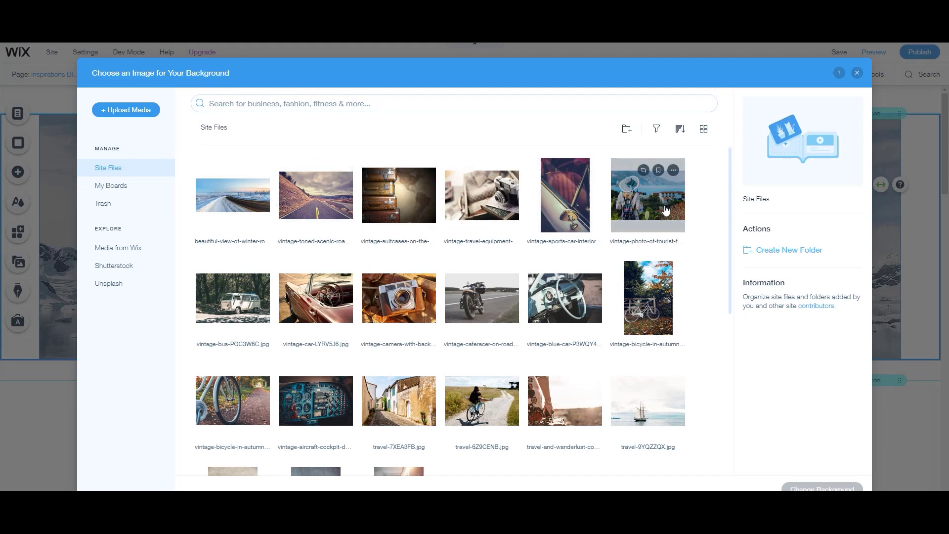
pyautogui.scroll(-4, 562, 377)
pyautogui.click(316, 408)
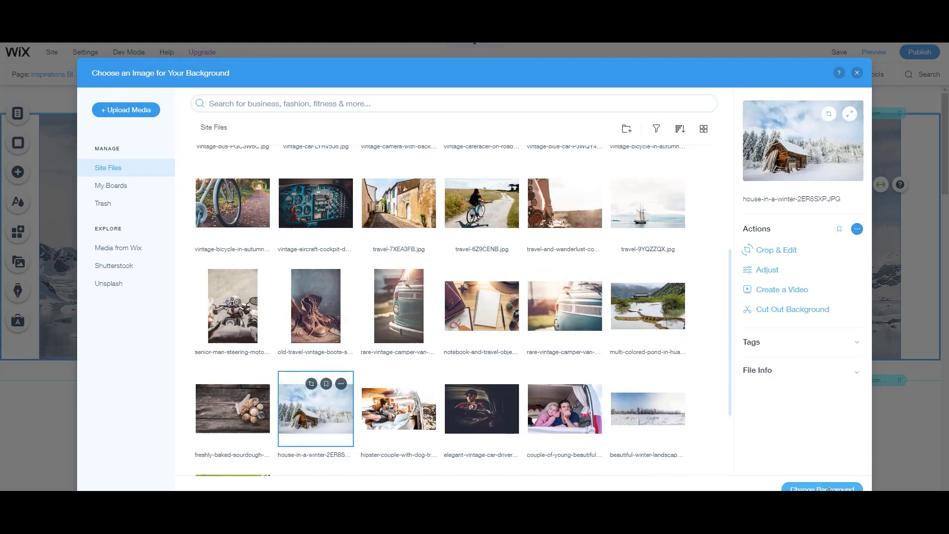
pyautogui.click(829, 489)
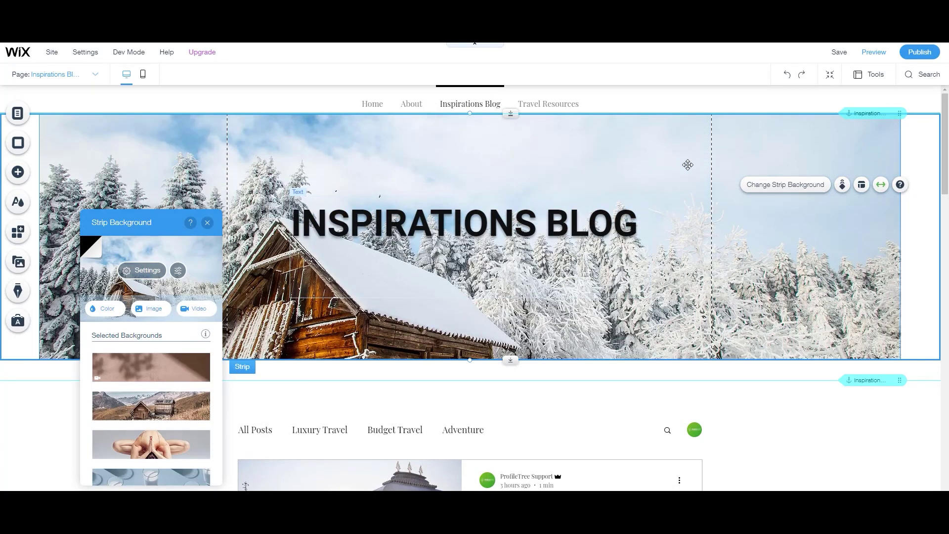
pyautogui.click(328, 119)
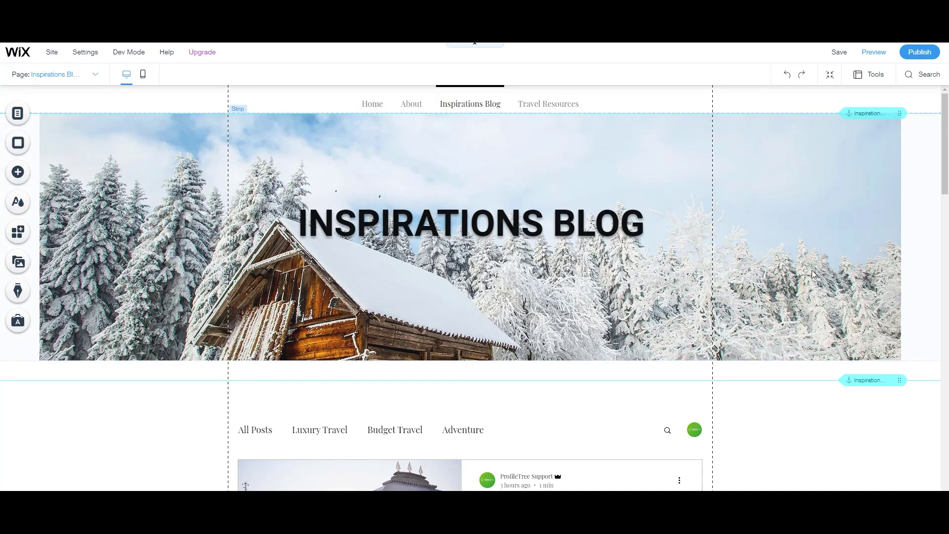
# - Look over the blog feed below the banner and switch to the Post page among the blog pages
pyautogui.scroll(-6, 813, 274)
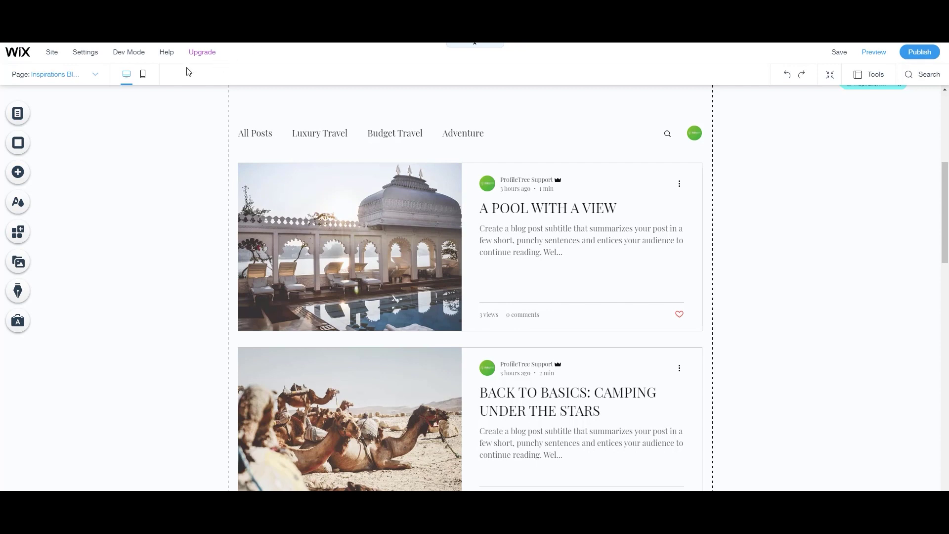
pyautogui.click(97, 75)
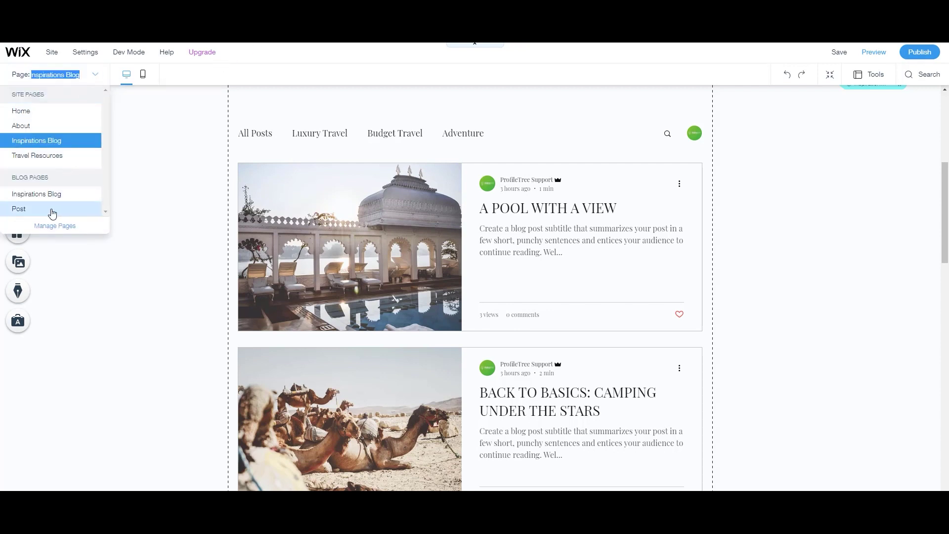
pyautogui.click(97, 75)
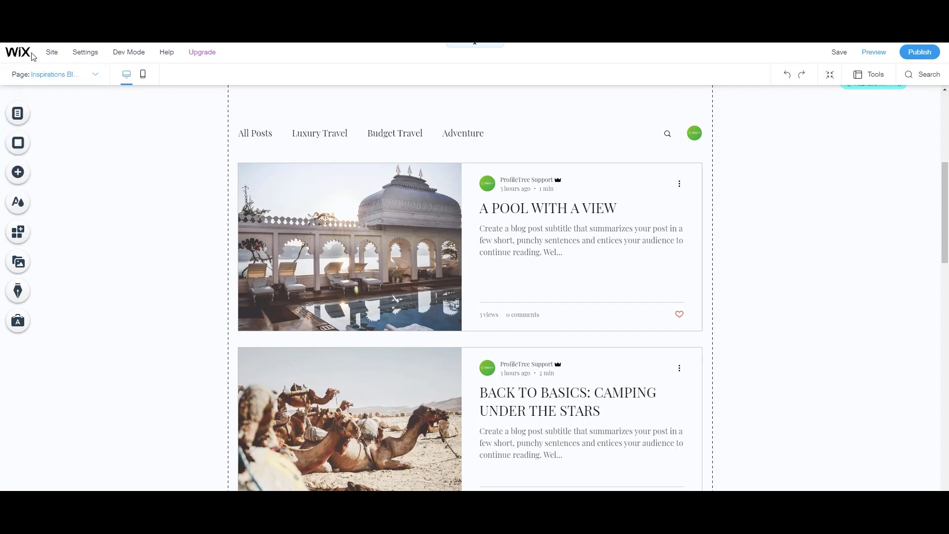
pyautogui.click(94, 79)
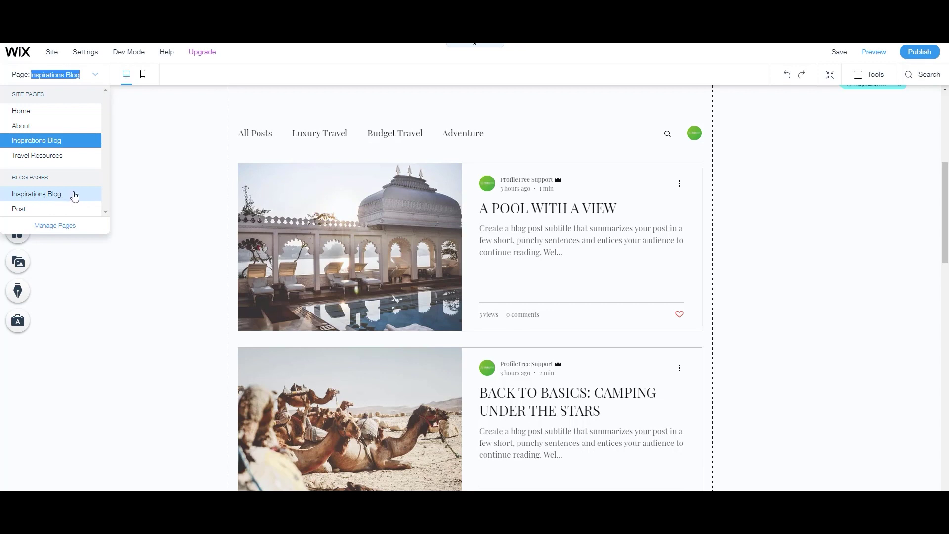
pyautogui.click(28, 212)
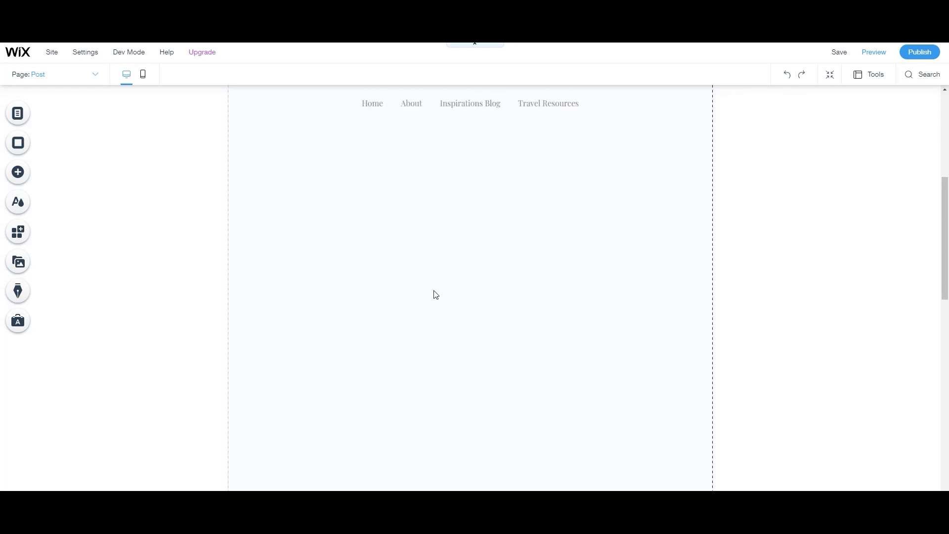
# - Examine the Post page from its header down to the comment box and Subscribe Form, and return to the Inspirations Blog page
pyautogui.scroll(-7, 460, 281)
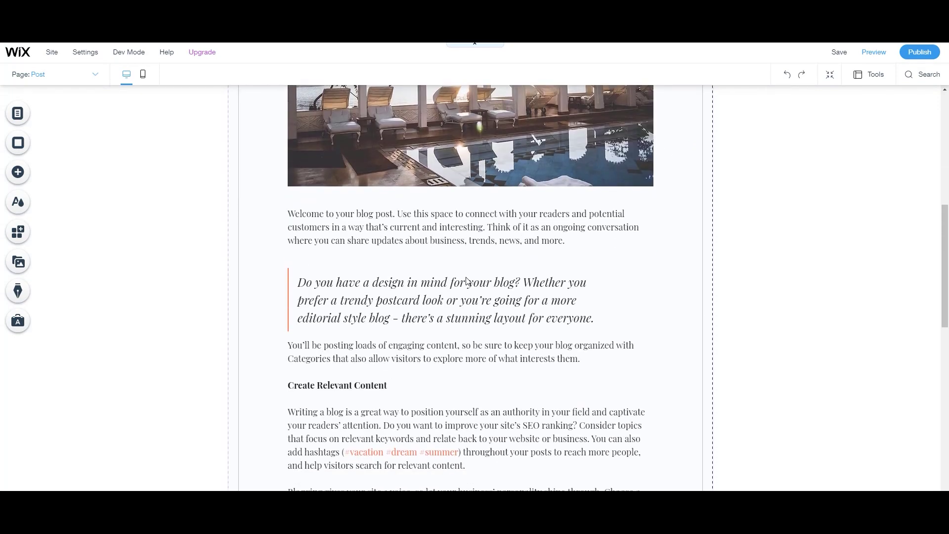
pyautogui.scroll(10, 467, 281)
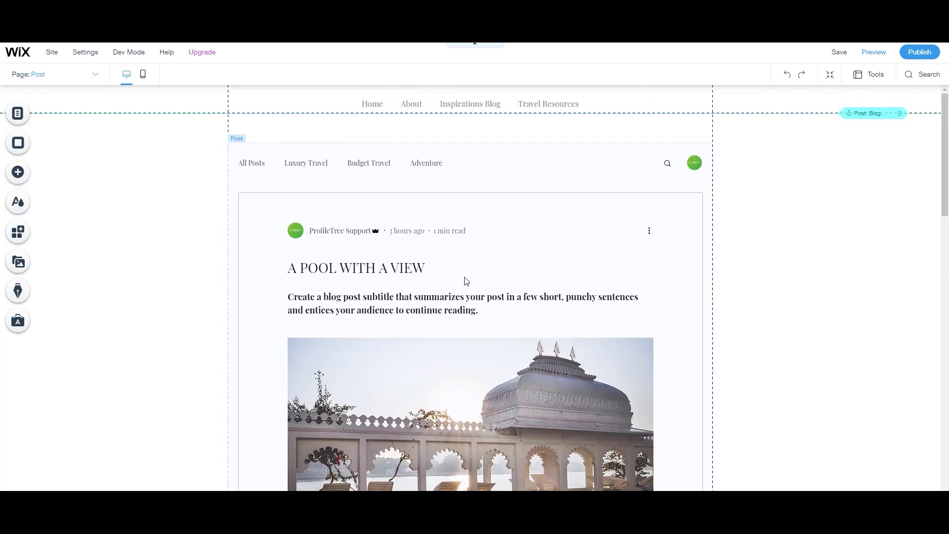
pyautogui.scroll(-6, 467, 282)
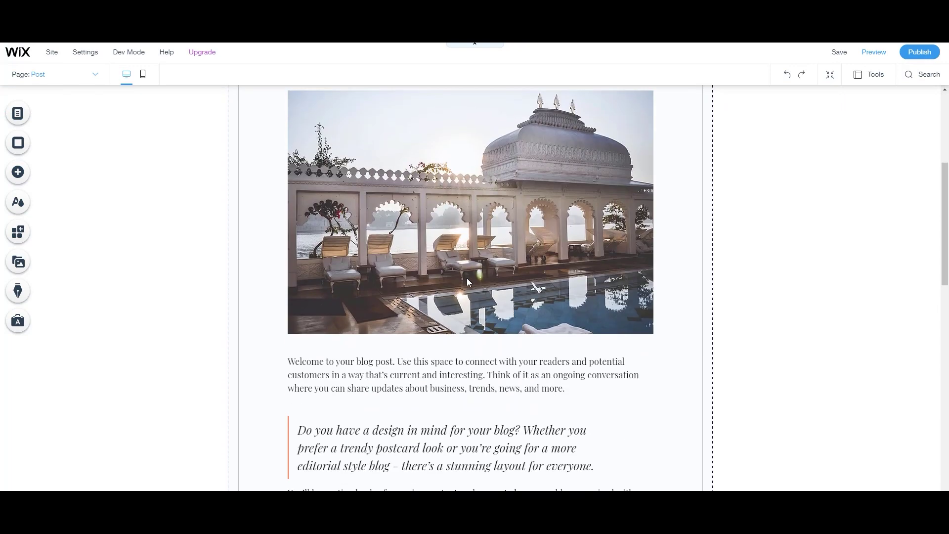
pyautogui.scroll(-5, 467, 283)
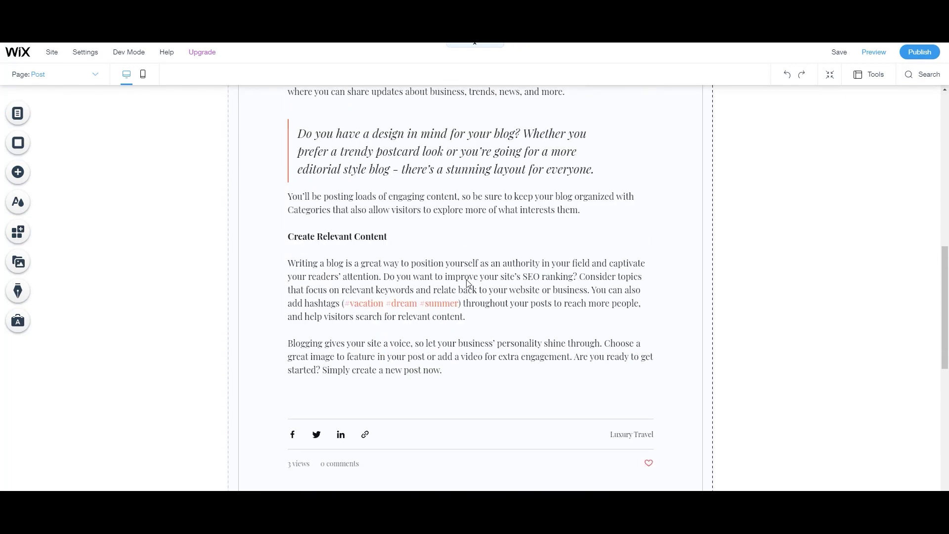
pyautogui.scroll(-6, 468, 283)
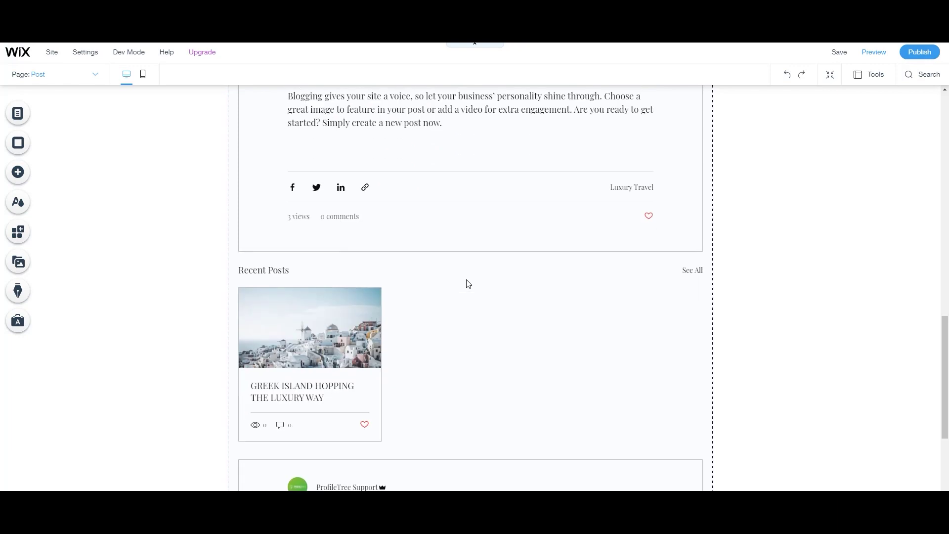
pyautogui.scroll(-2, 469, 284)
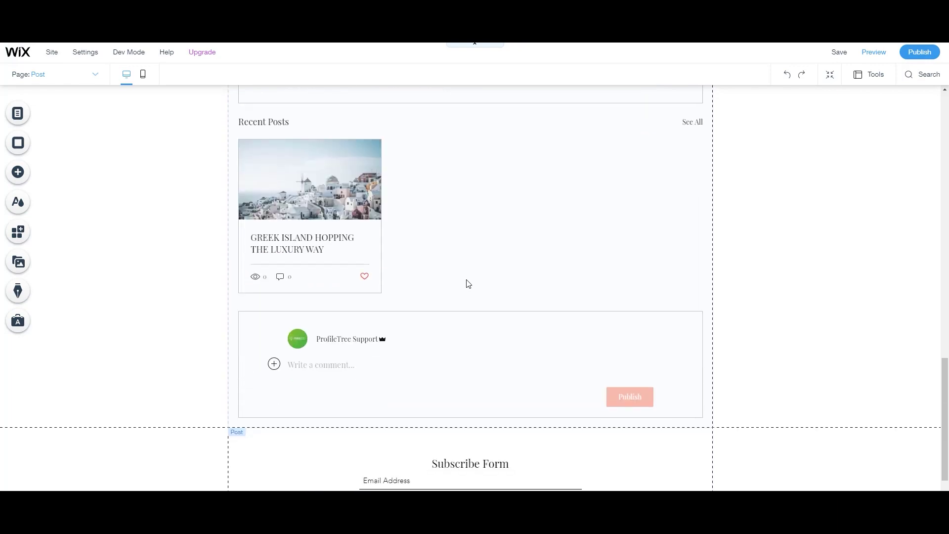
pyautogui.scroll(20, 468, 282)
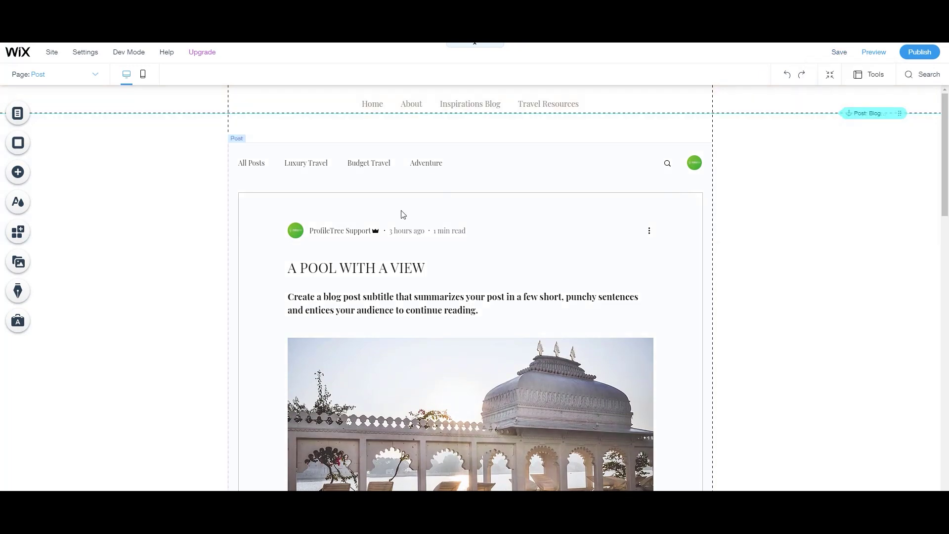
pyautogui.click(58, 74)
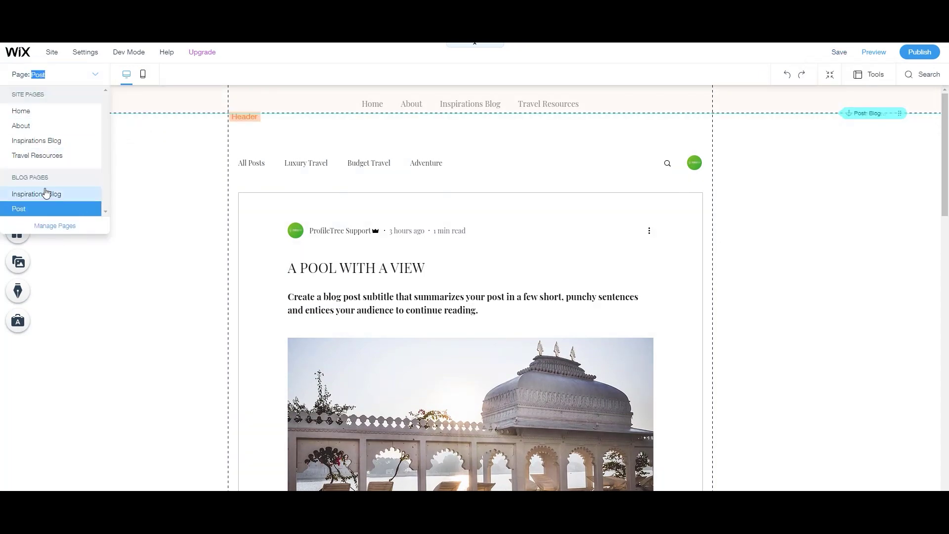
pyautogui.click(45, 194)
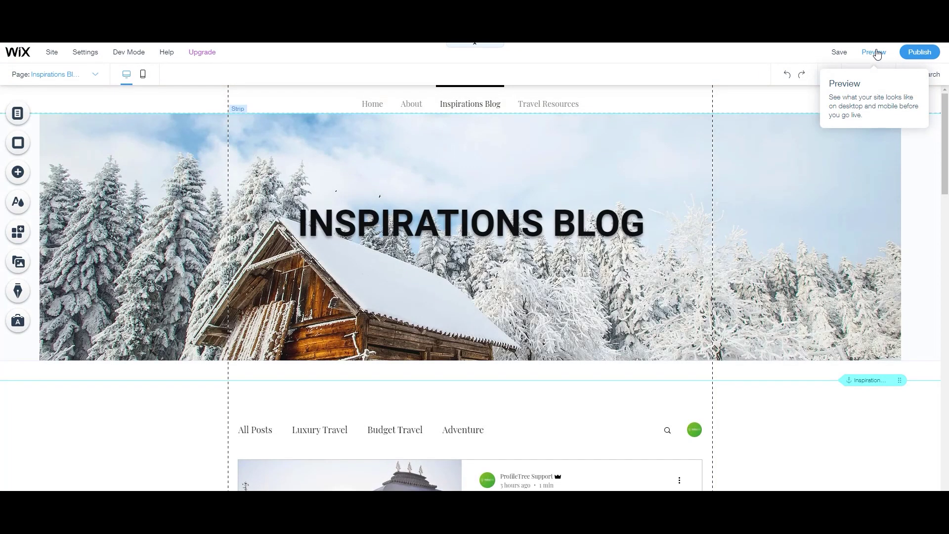
# - Preview the Inspirations Blog feed and its post A POOL WITH A VIEW, and return to the editor
pyautogui.click(875, 52)
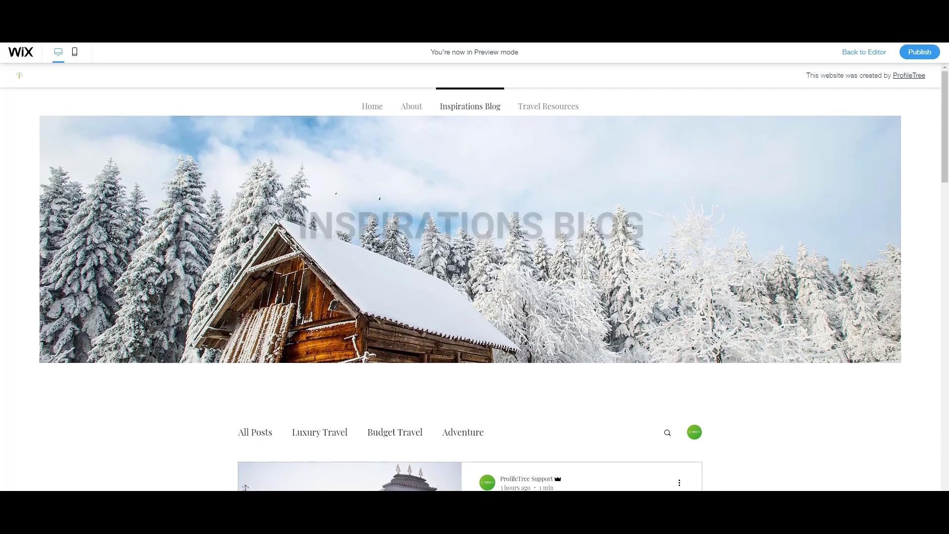
pyautogui.scroll(-6, 527, 260)
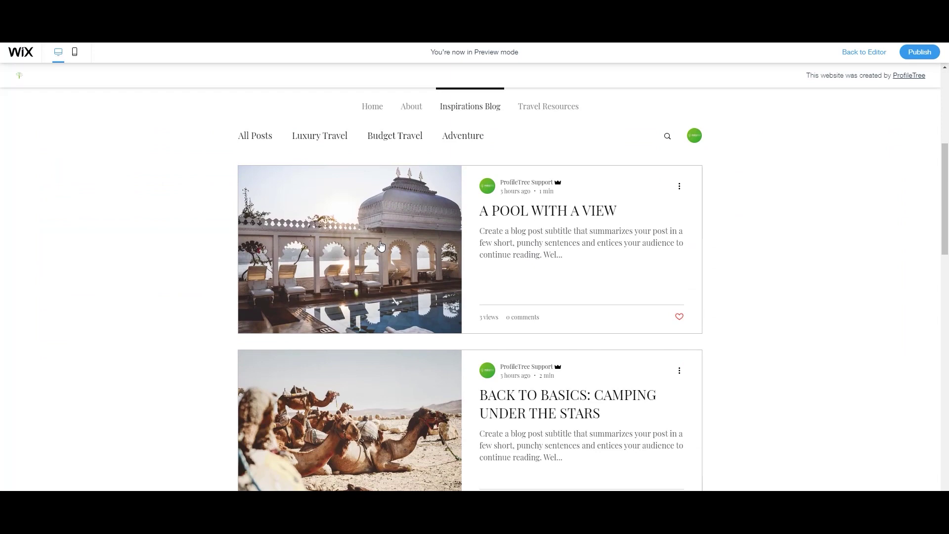
pyautogui.click(380, 246)
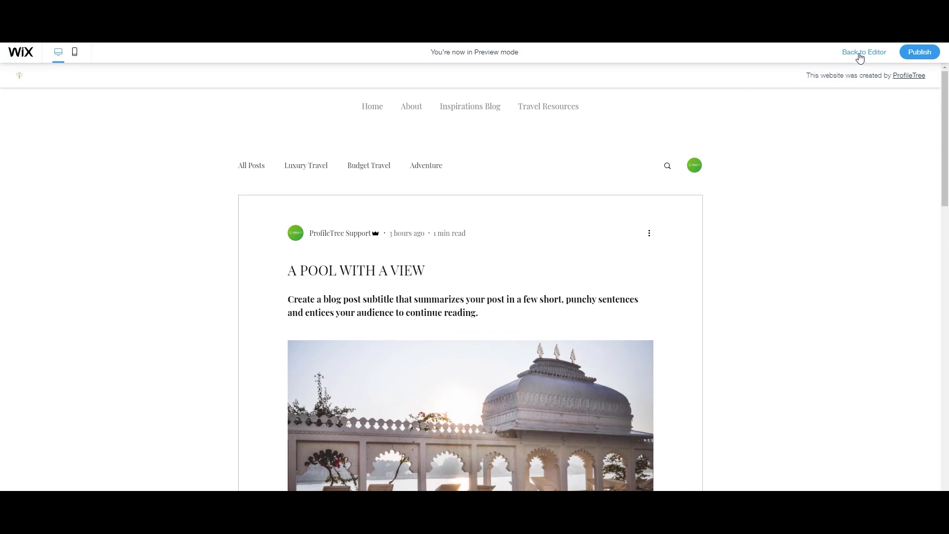
pyautogui.click(860, 55)
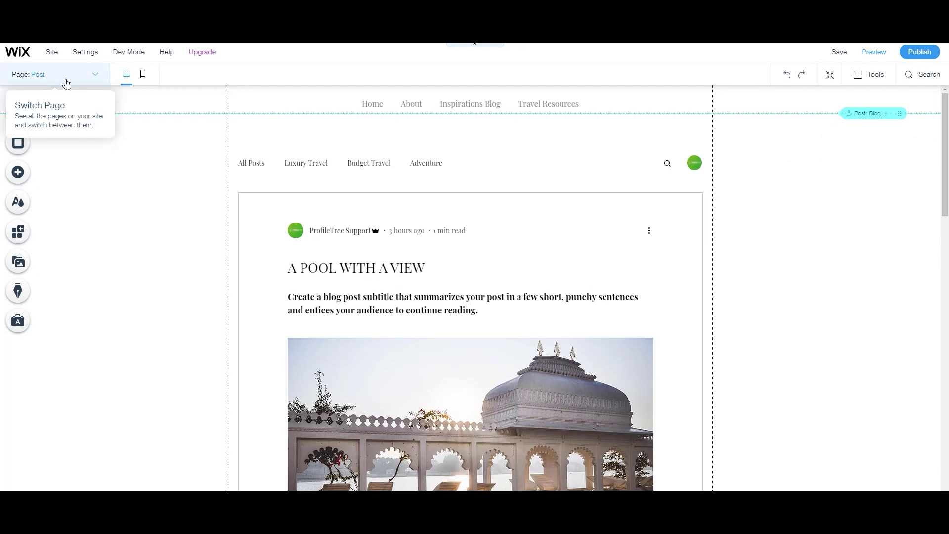
# - Switch back to the Inspirations Blog page, select its blog feed and look at the Blog Manager's post options
pyautogui.click(66, 79)
pyautogui.click(43, 194)
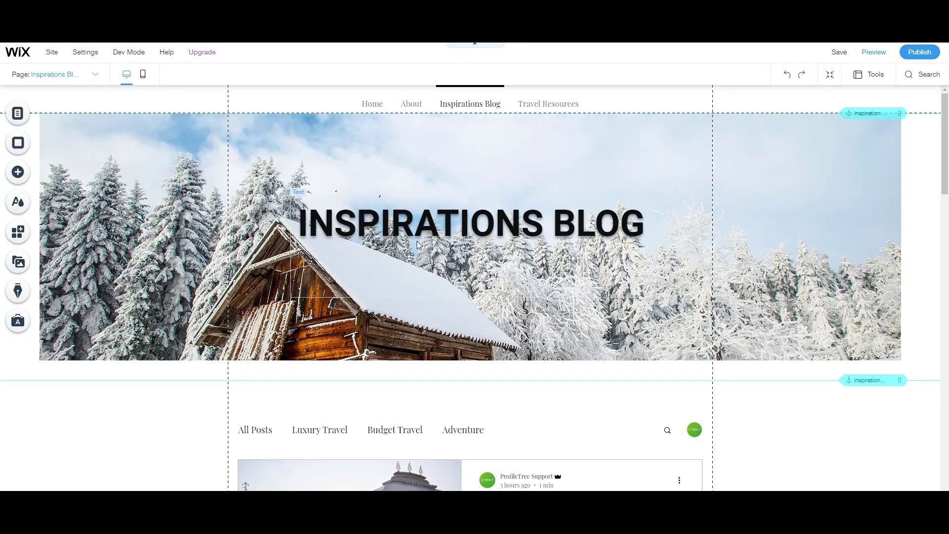
pyautogui.scroll(-6, 359, 250)
pyautogui.click(359, 250)
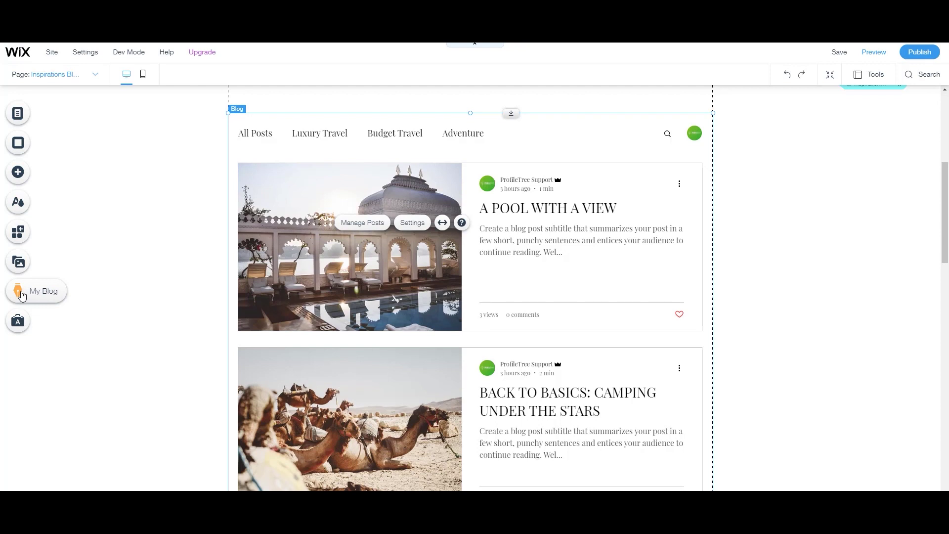
pyautogui.click(19, 293)
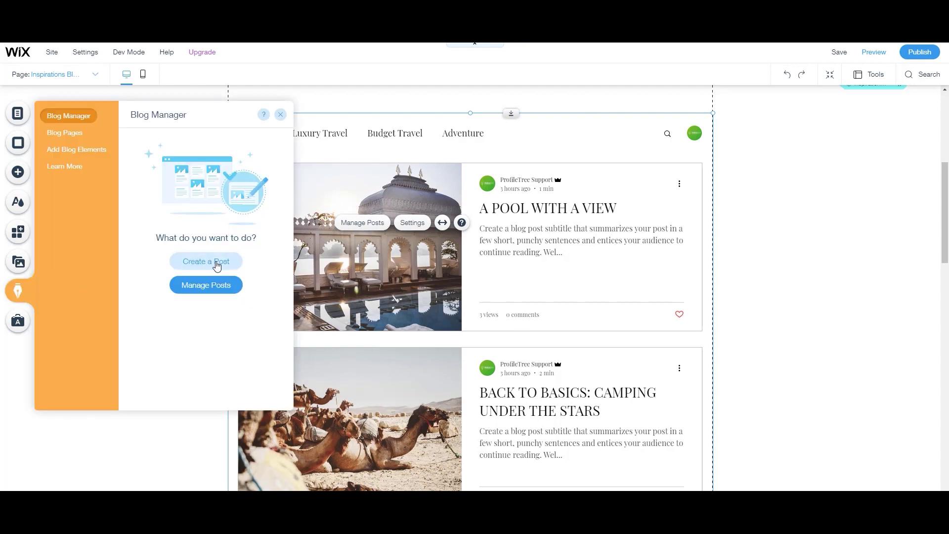
pyautogui.click(280, 115)
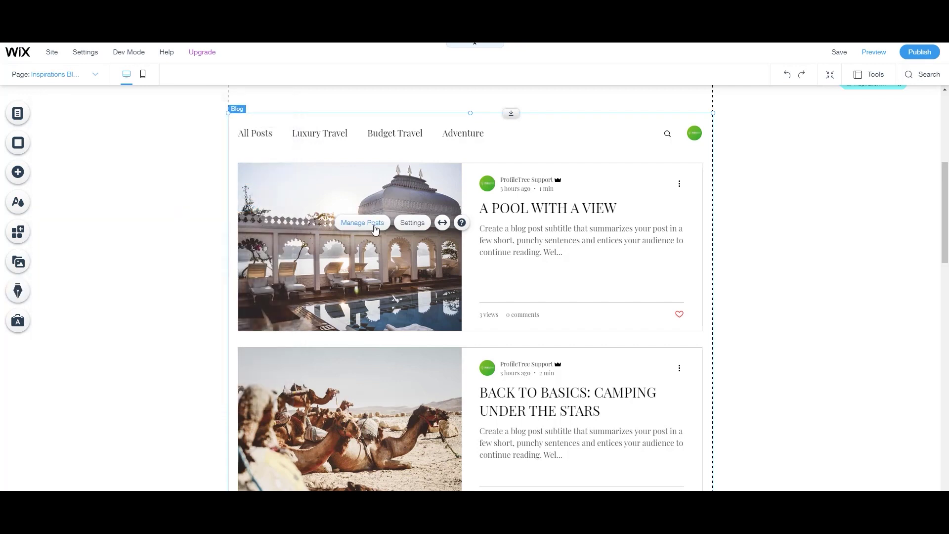
# - Open the management list of published posts, check its additional actions and open the post A POOL WITH A VIEW for editing
pyautogui.click(363, 223)
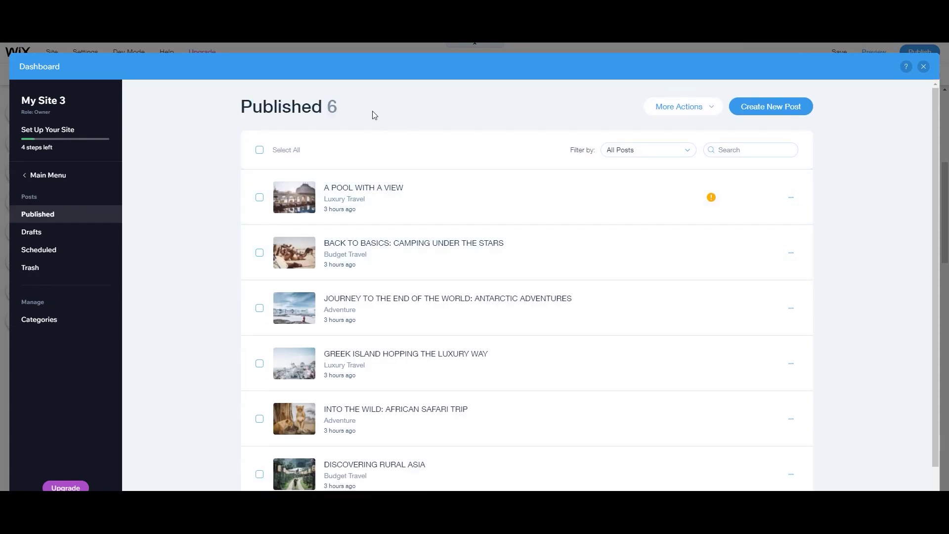
pyautogui.click(675, 111)
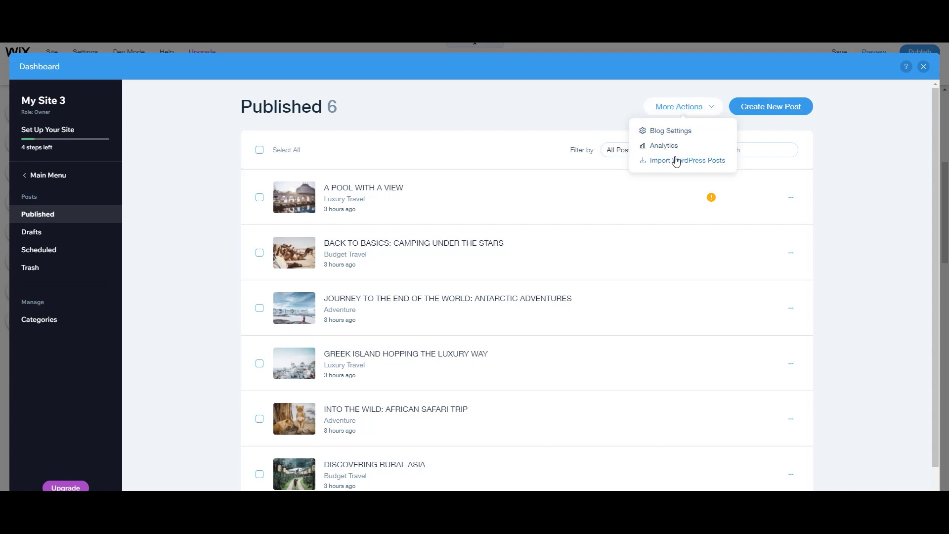
pyautogui.click(835, 138)
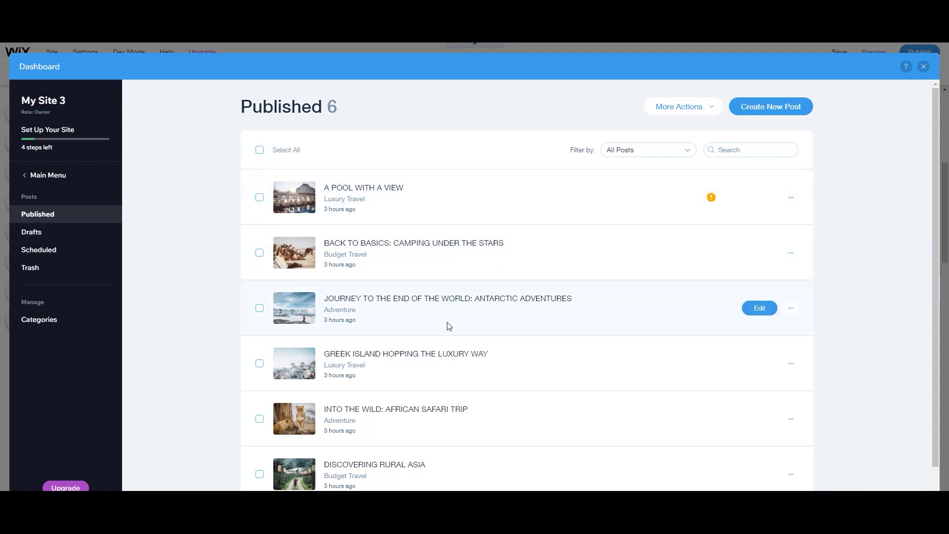
pyautogui.click(758, 200)
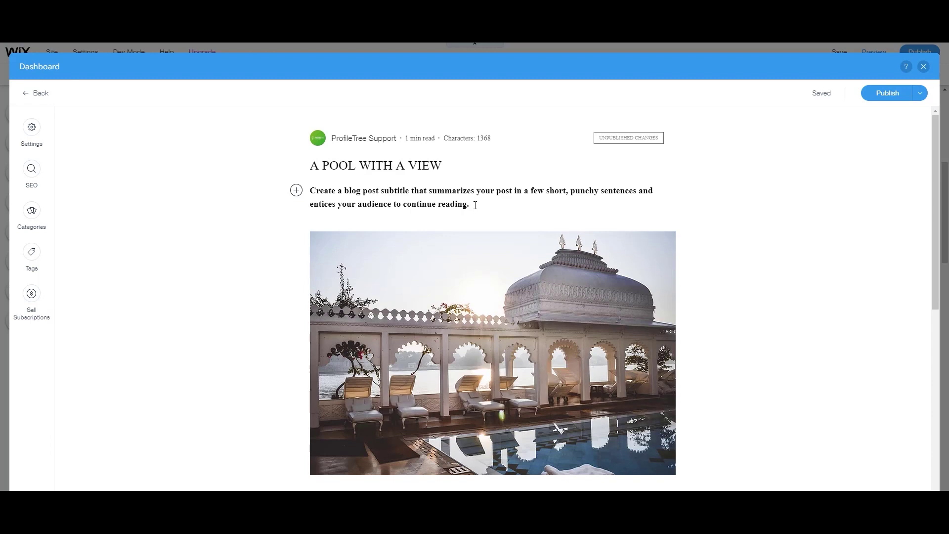
# - Examine the text formatting options for the post's bold subtitle and look at the content below it
pyautogui.moveTo(475, 205); pyautogui.dragTo(314, 192)
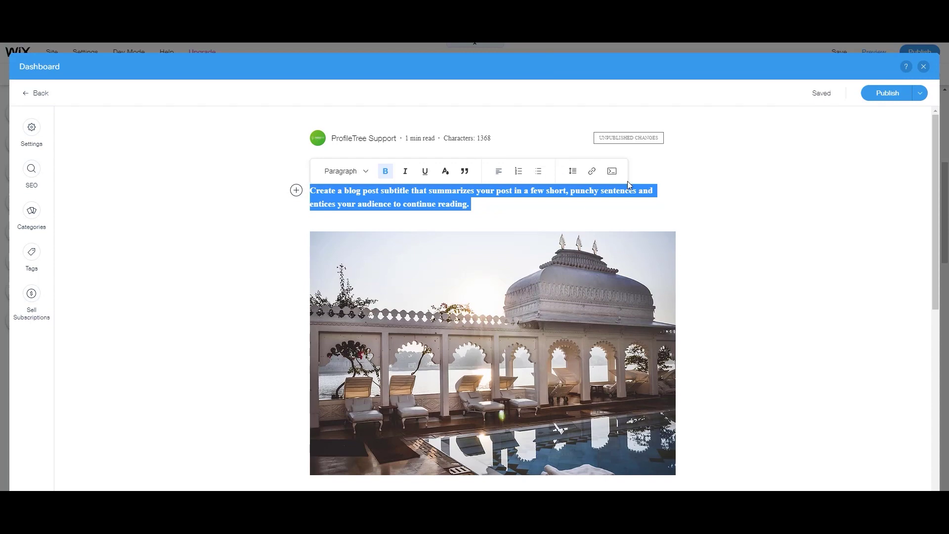
pyautogui.click(516, 201)
pyautogui.scroll(-3, 524, 222)
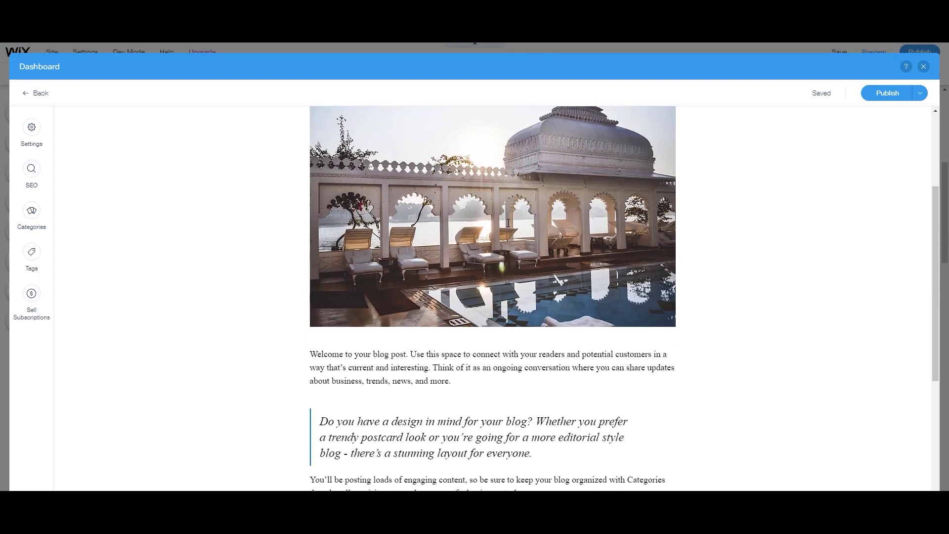
# - Try two other size layouts on the post's pool image and restore its original size layout
pyautogui.scroll(2, 533, 233)
pyautogui.click(572, 290)
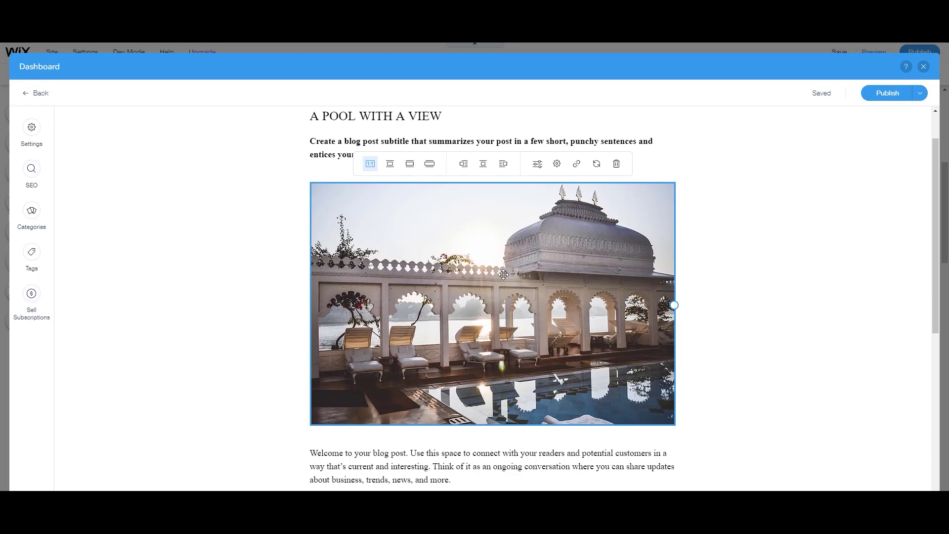
pyautogui.click(390, 164)
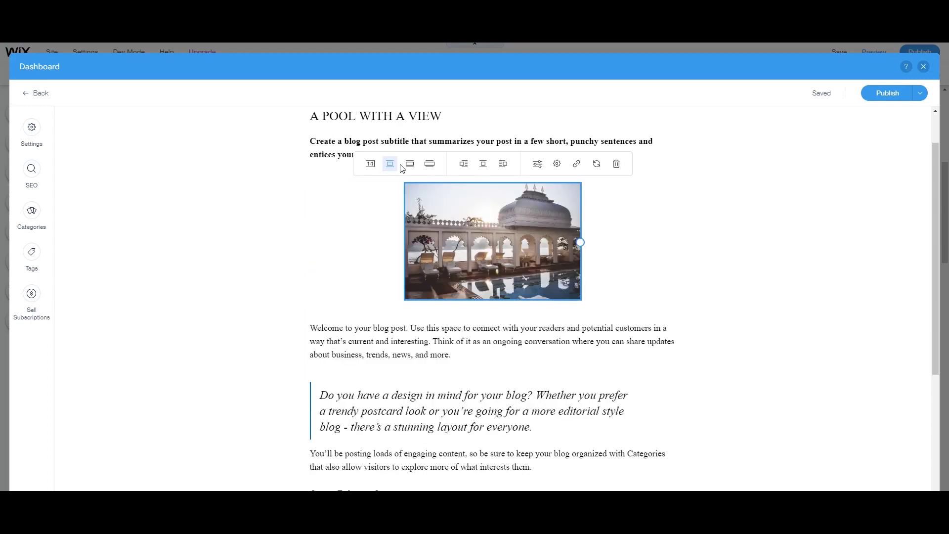
pyautogui.click(409, 164)
pyautogui.click(370, 163)
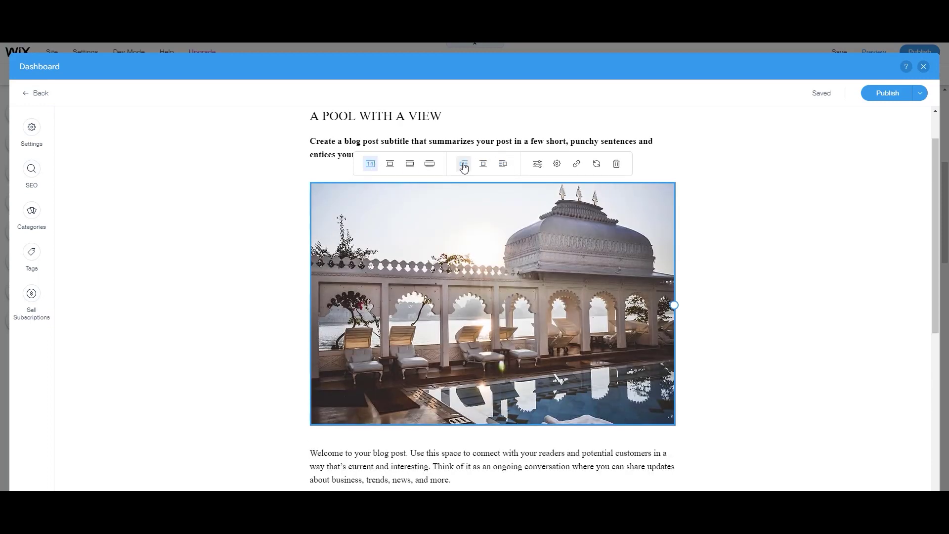
# - View the pool image's editing tools in Photo Studio, cancel without changes and deselect the image
pyautogui.click(537, 163)
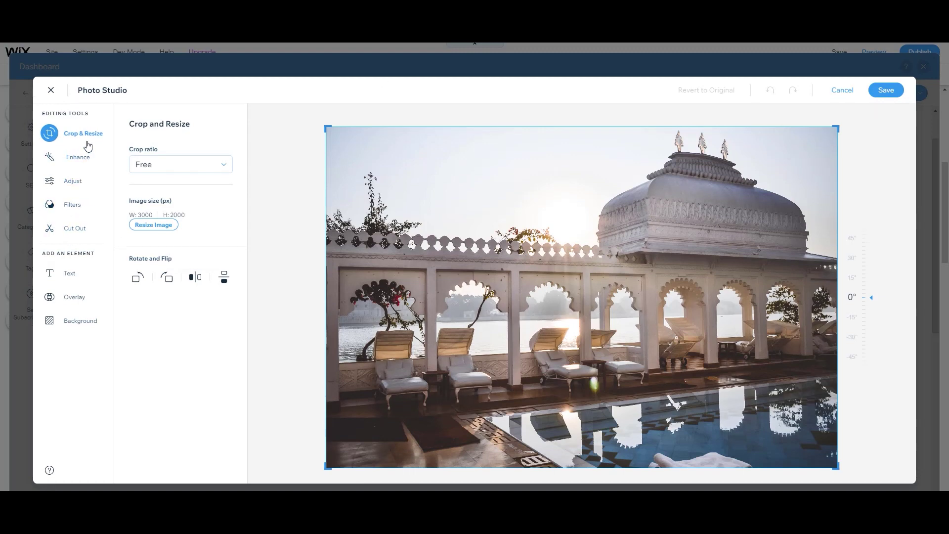
pyautogui.click(853, 94)
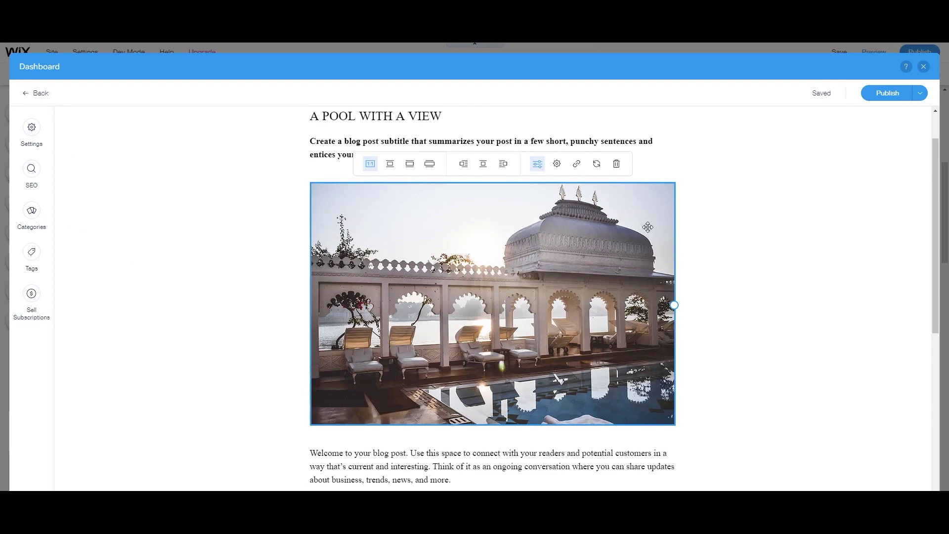
pyautogui.click(319, 171)
# - Look through the post's body text and check the elements that can be added on the empty line below the subtitle
pyautogui.scroll(-5, 382, 301)
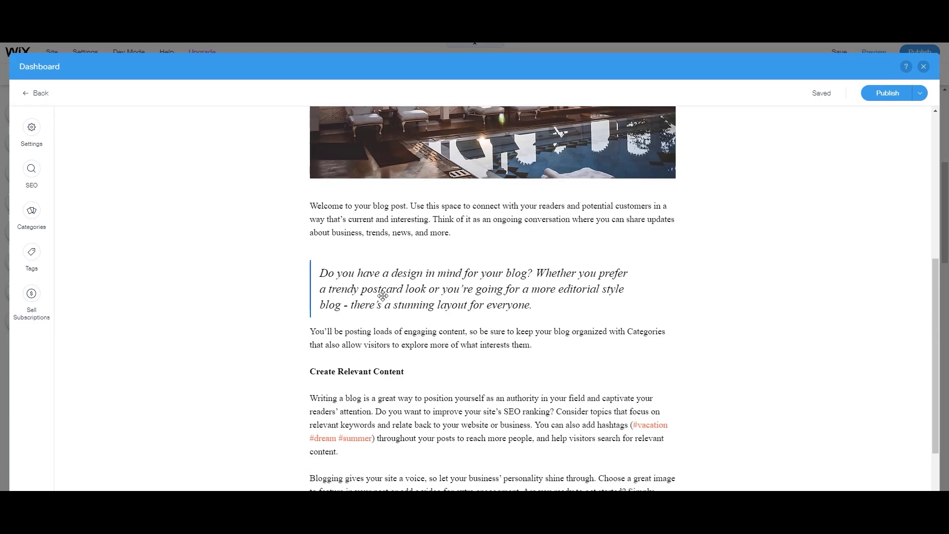
pyautogui.scroll(4, 366, 276)
pyautogui.scroll(2, 366, 276)
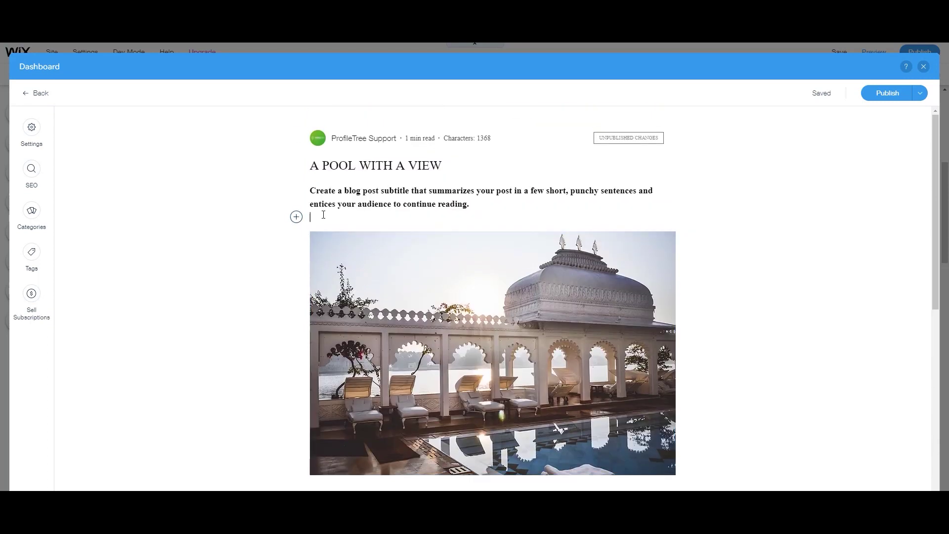
pyautogui.click(296, 217)
# - Review the post's general and advanced settings, including the excerpt and related posts, and toggle commenting off and back on
pyautogui.click(32, 128)
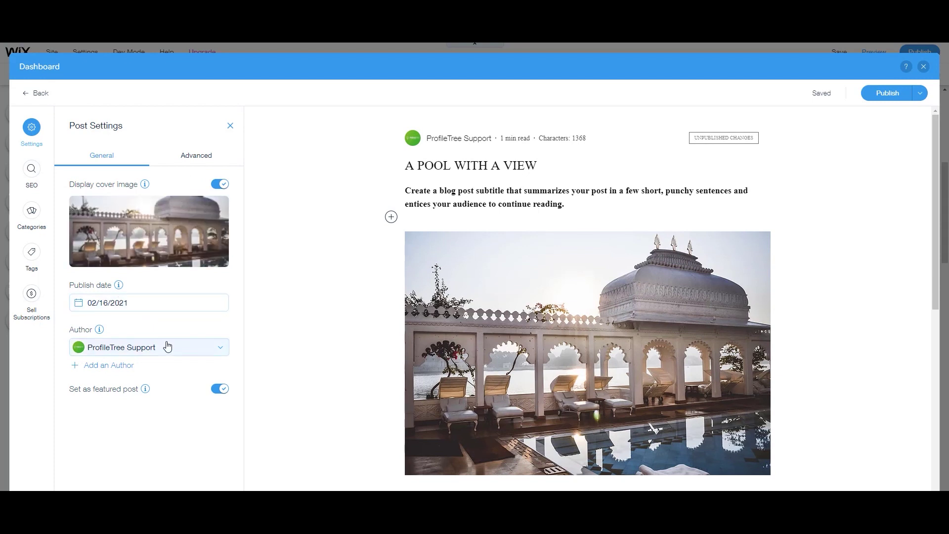
pyautogui.click(202, 157)
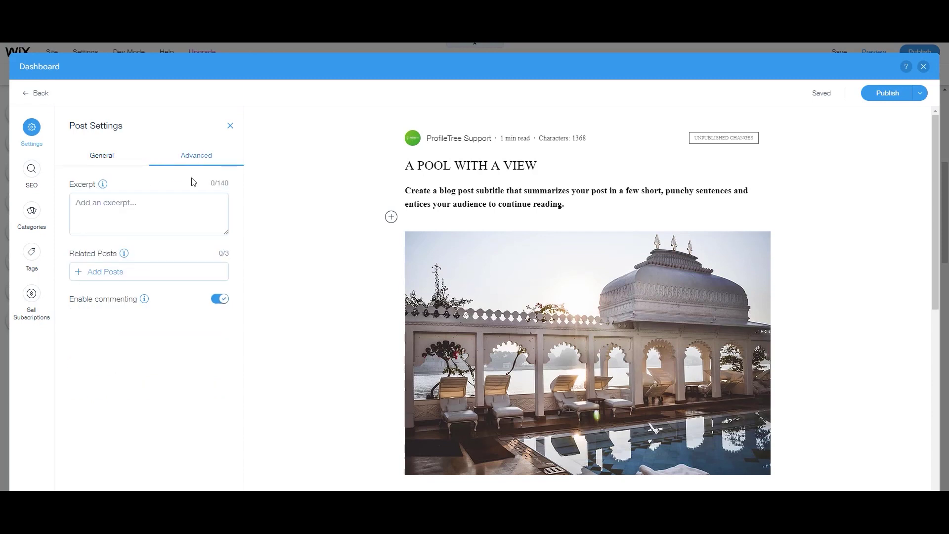
pyautogui.moveTo(104, 185)
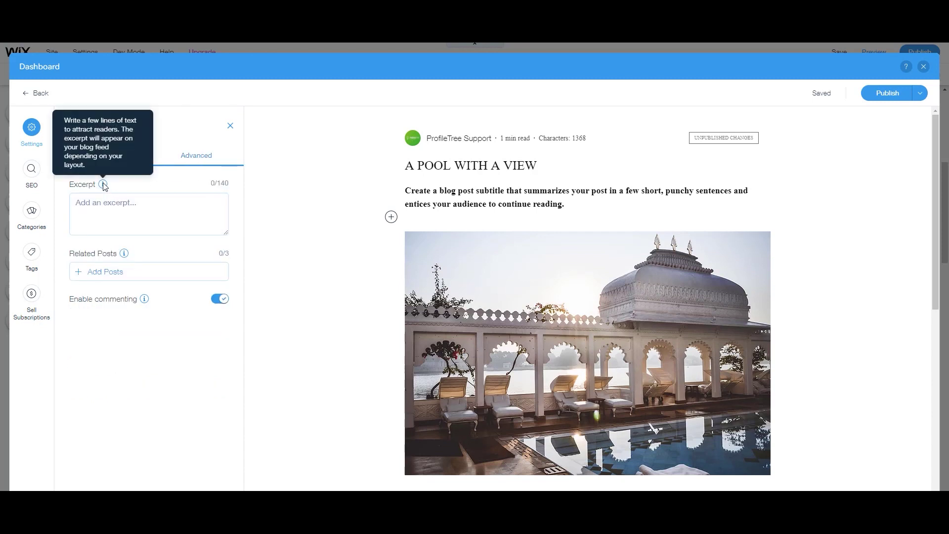
pyautogui.moveTo(125, 258)
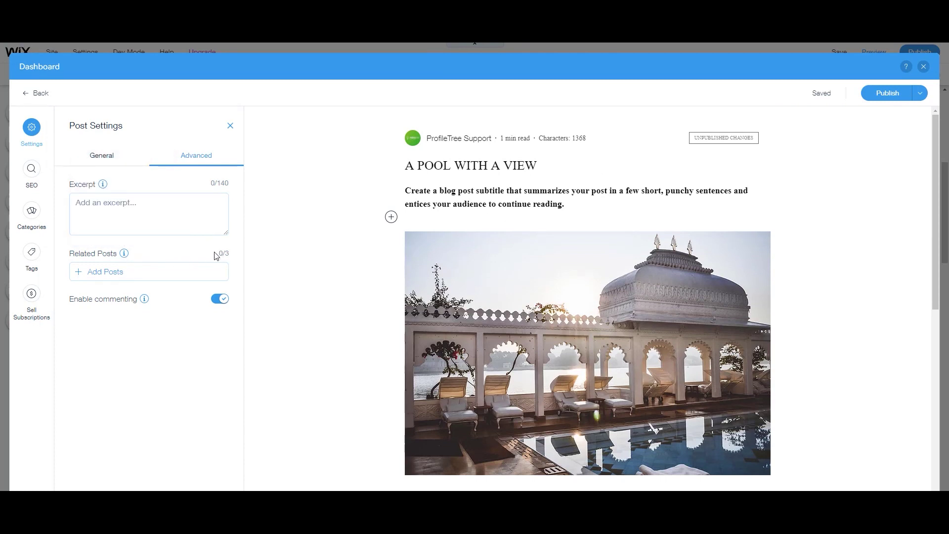
pyautogui.moveTo(215, 255); pyautogui.dragTo(232, 256)
pyautogui.click(231, 261)
pyautogui.click(220, 300)
pyautogui.click(220, 301)
# - Review the post's SEO settings, assigned categories and tag options
pyautogui.click(39, 167)
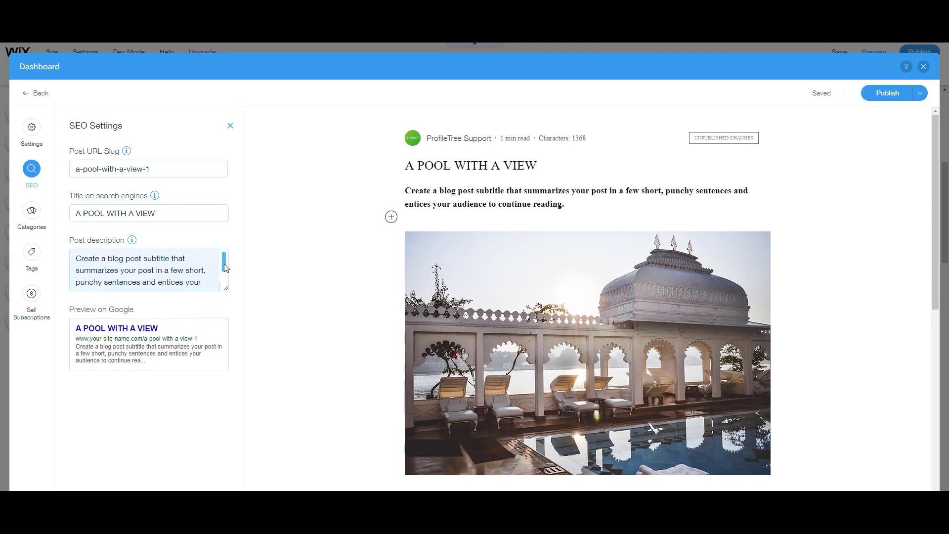
pyautogui.click(31, 212)
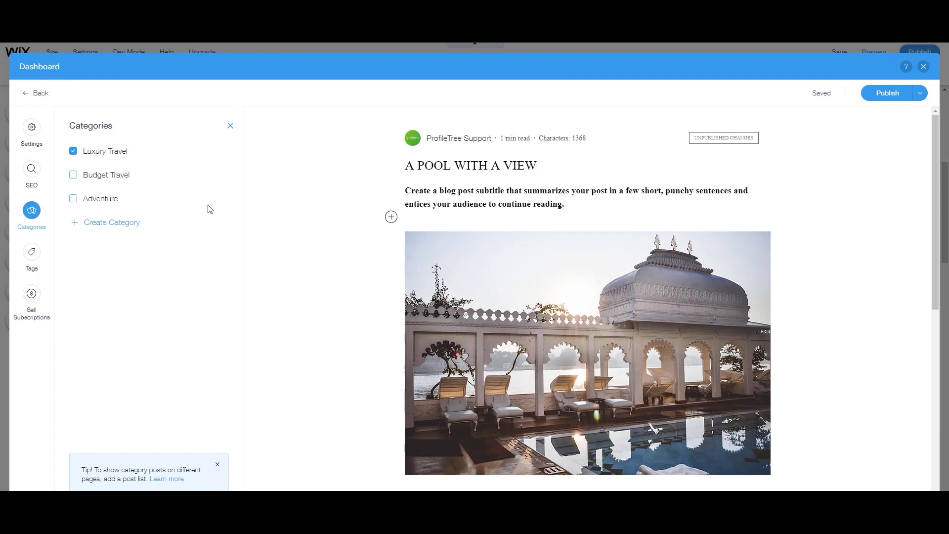
pyautogui.click(31, 252)
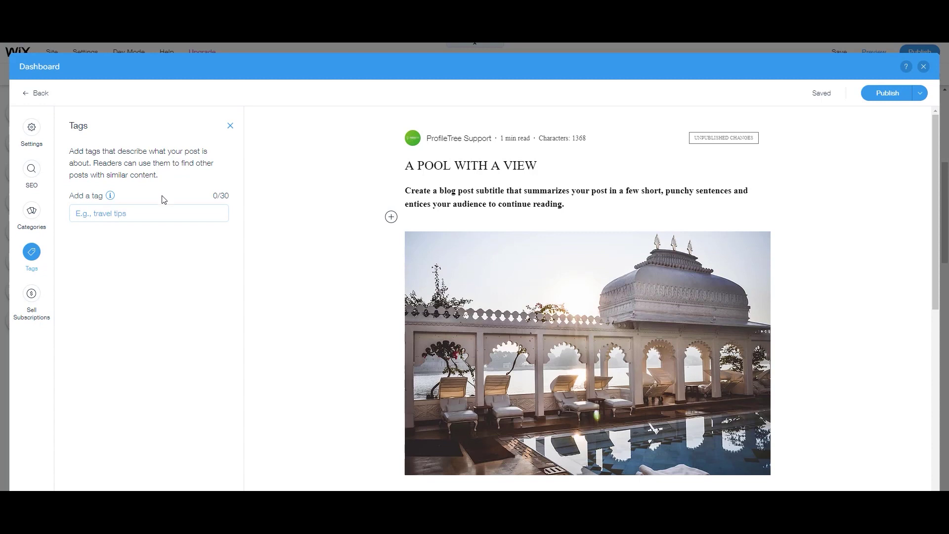
# - View the post's Sell Subscriptions options and read how to create a first subscription plan
pyautogui.click(32, 295)
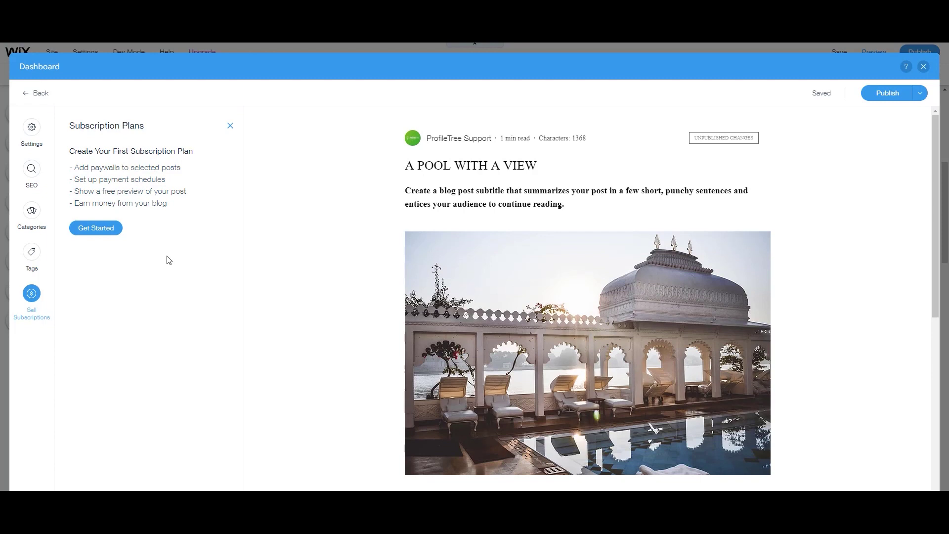
pyautogui.moveTo(70, 152); pyautogui.dragTo(195, 151)
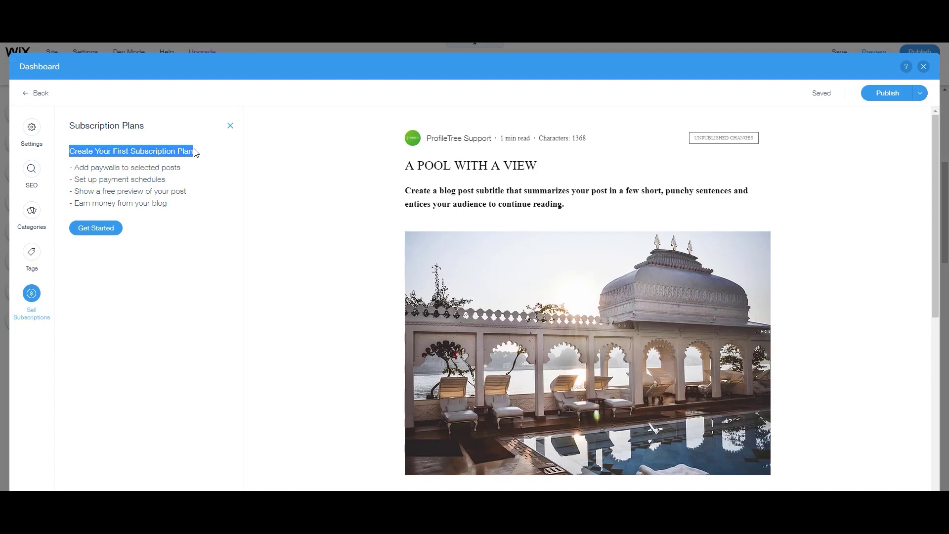
pyautogui.click(195, 277)
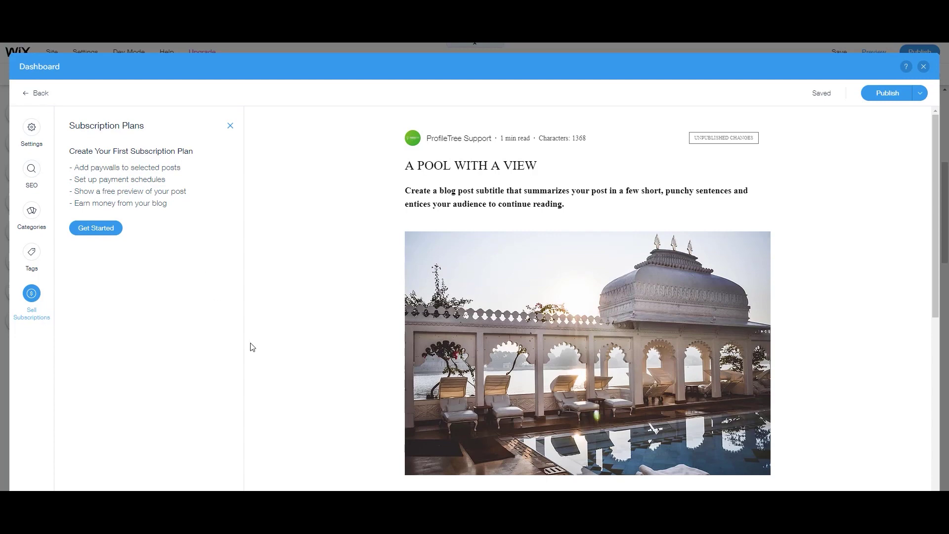
# - Examine the post's content from the subtitle and pool image down to the closing paragraph
pyautogui.scroll(-2, 673, 319)
pyautogui.scroll(2, 670, 319)
pyautogui.moveTo(406, 191); pyautogui.dragTo(765, 387)
pyautogui.click(538, 407)
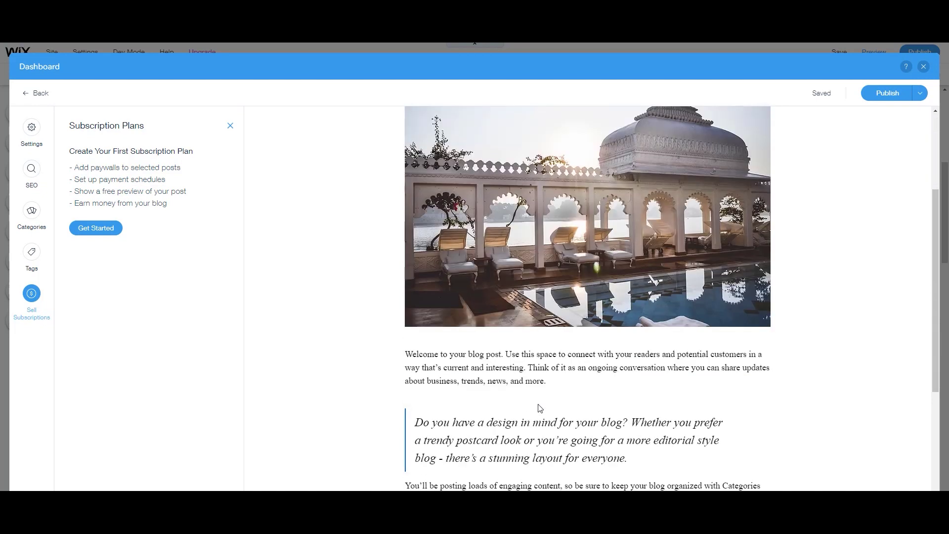
pyautogui.scroll(-1, 545, 401)
pyautogui.scroll(-4, 546, 402)
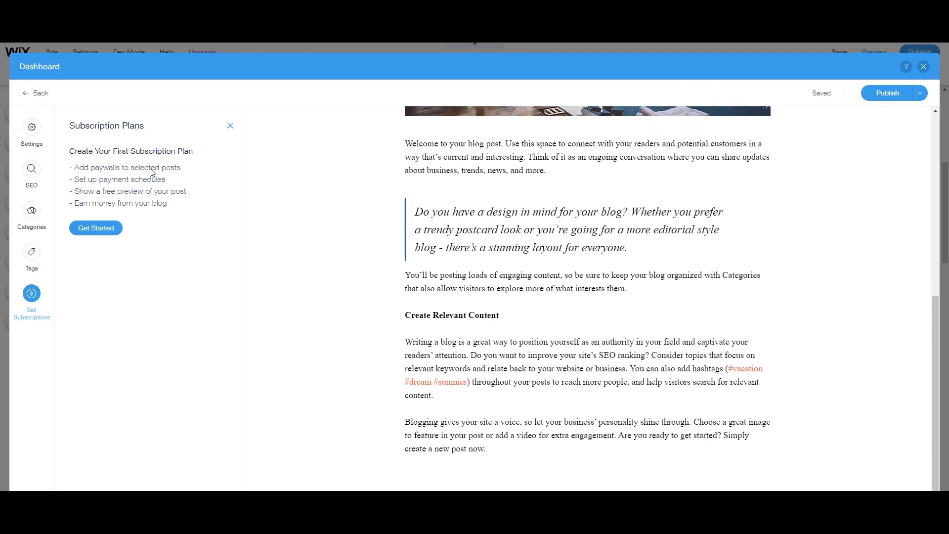
# - Revisit the Subscription Plans options and close the dashboard
pyautogui.moveTo(74, 122); pyautogui.dragTo(151, 125)
pyautogui.click(161, 253)
pyautogui.click(106, 234)
pyautogui.click(924, 67)
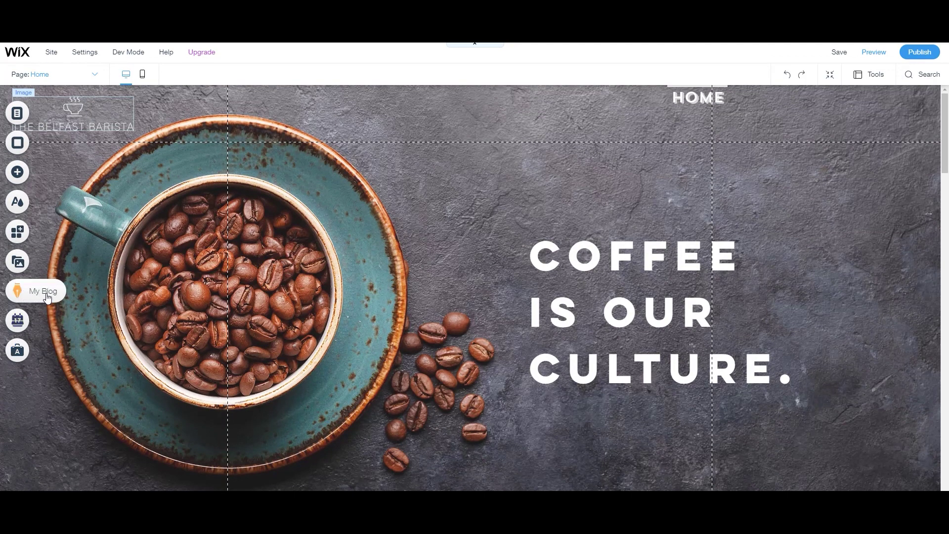
# - Add a blog to the coffee website, choosing the Wix Blog type without the members area
pyautogui.click(20, 292)
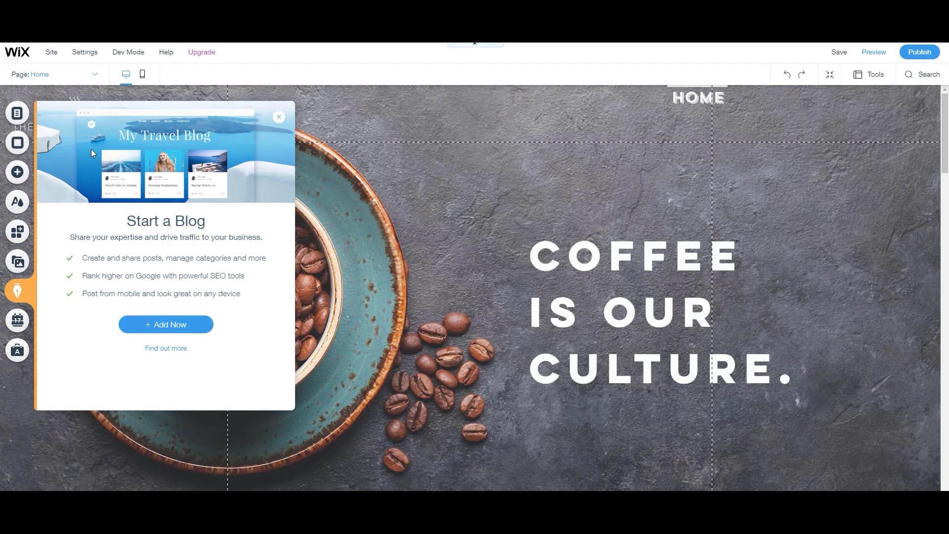
pyautogui.click(196, 325)
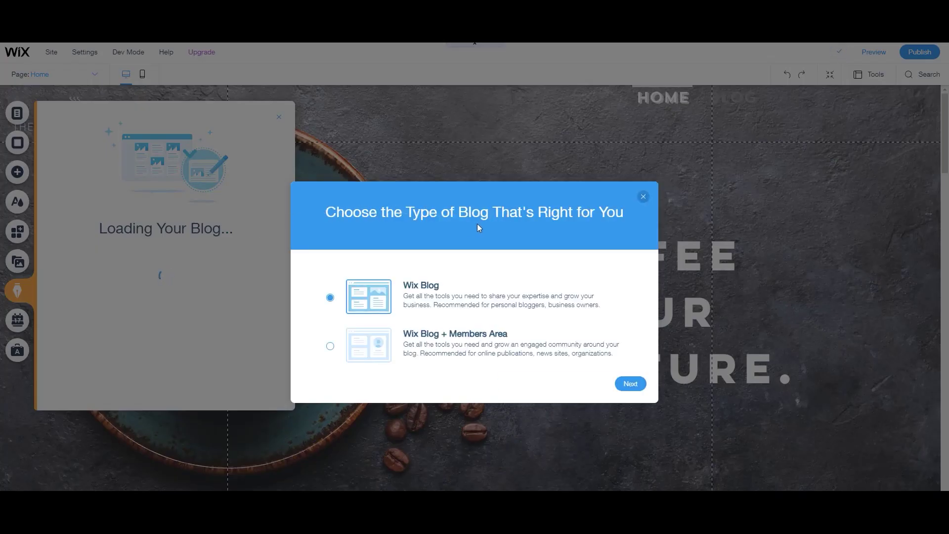
pyautogui.click(641, 387)
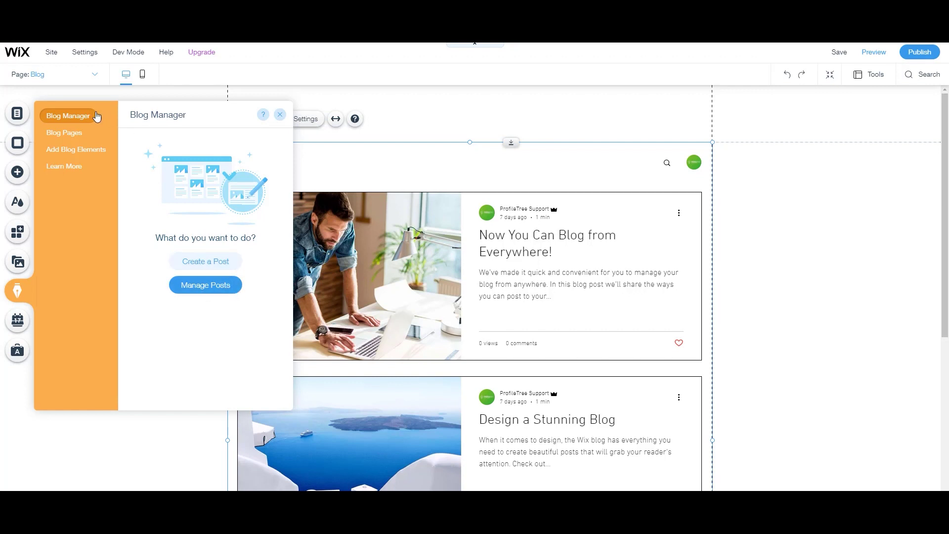
# - Review the blog pages, the available blog elements and the learning resources in the new blog's manager
pyautogui.click(69, 134)
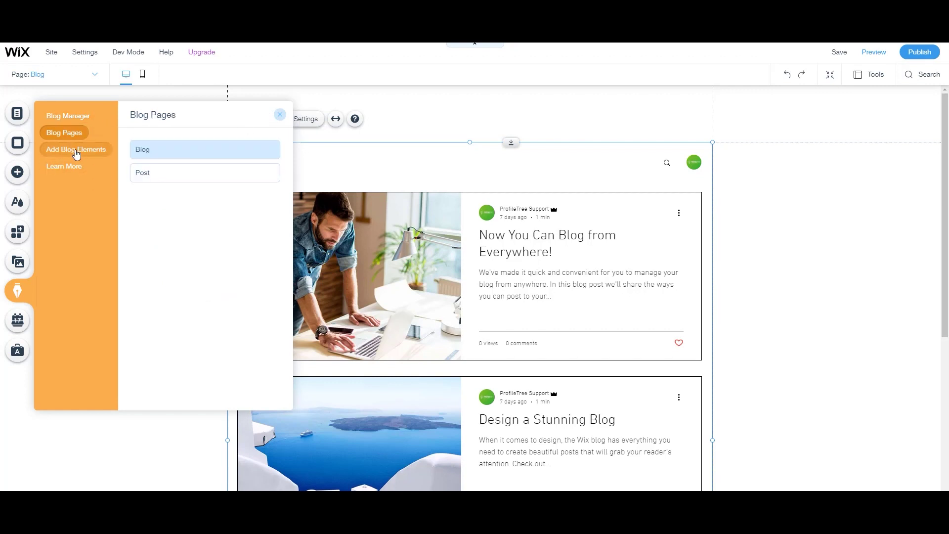
pyautogui.click(75, 156)
pyautogui.scroll(-5, 245, 236)
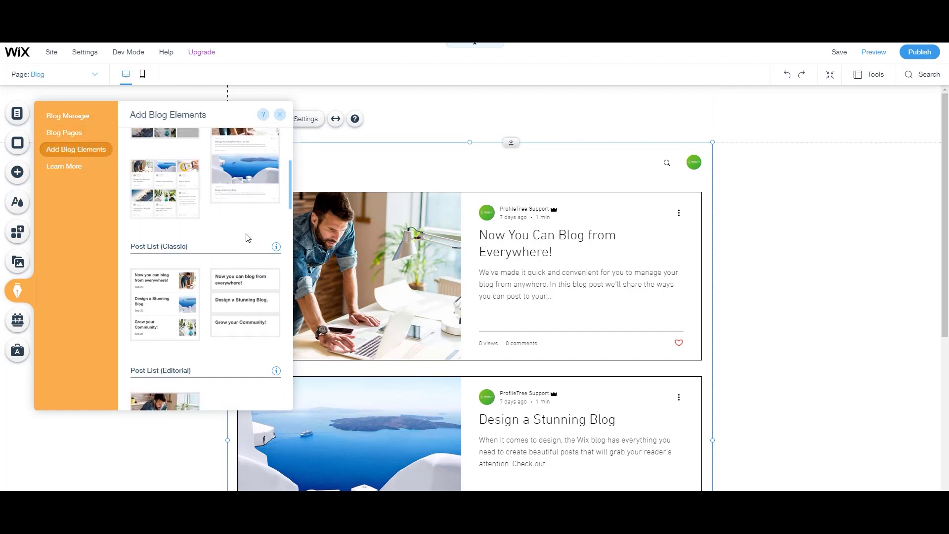
pyautogui.click(73, 169)
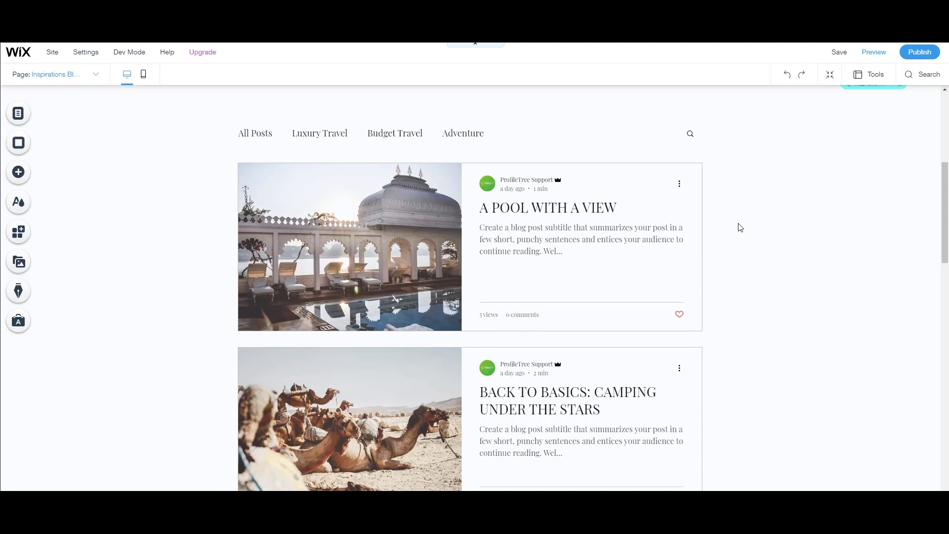
# - View the display settings of the Travel Inspirations site's blog feed
pyautogui.click(372, 227)
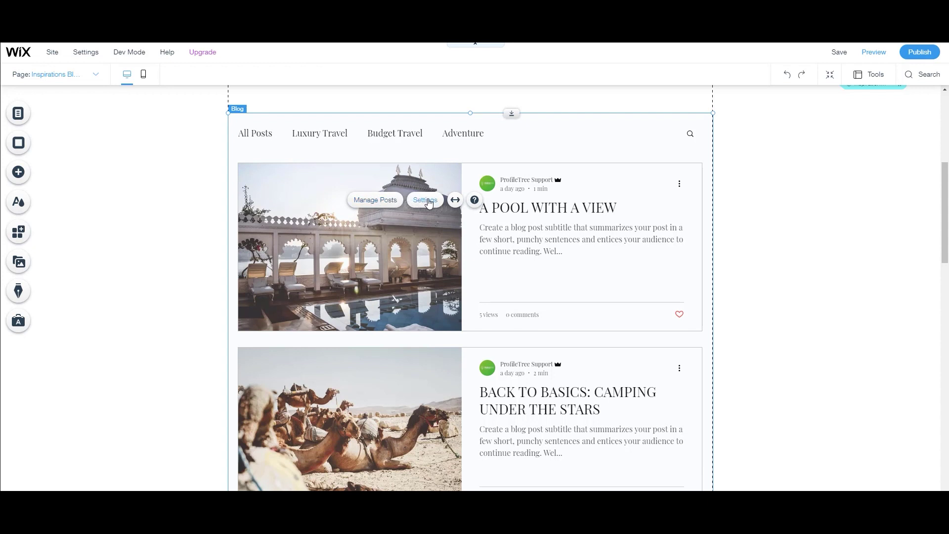
pyautogui.click(427, 202)
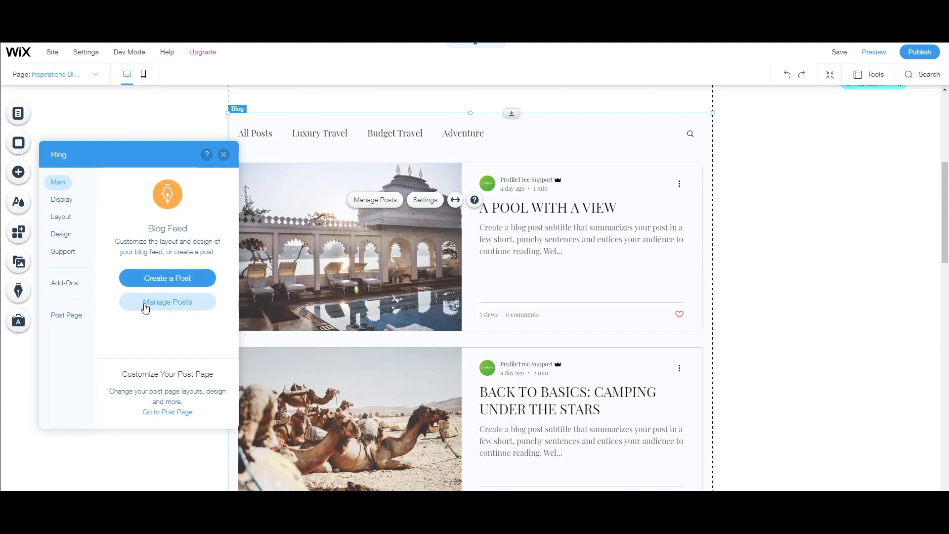
pyautogui.click(61, 199)
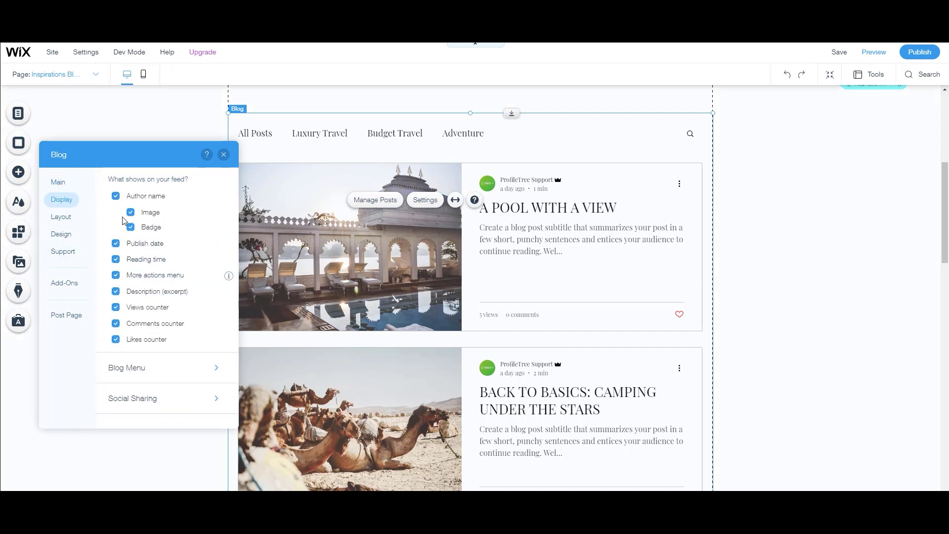
# - Try hiding the author name, publish date and reading time on the blog feed, and show all three again
pyautogui.click(115, 196)
pyautogui.click(116, 212)
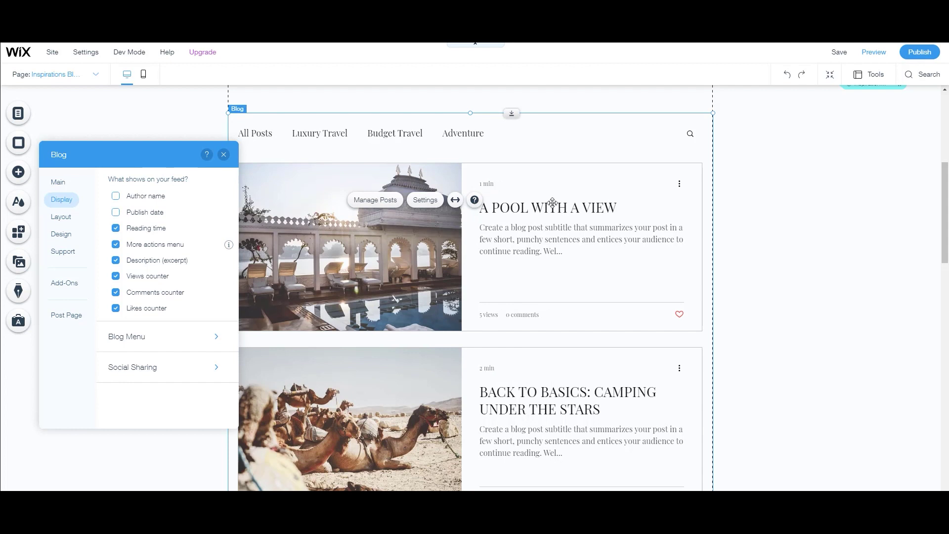
pyautogui.click(116, 228)
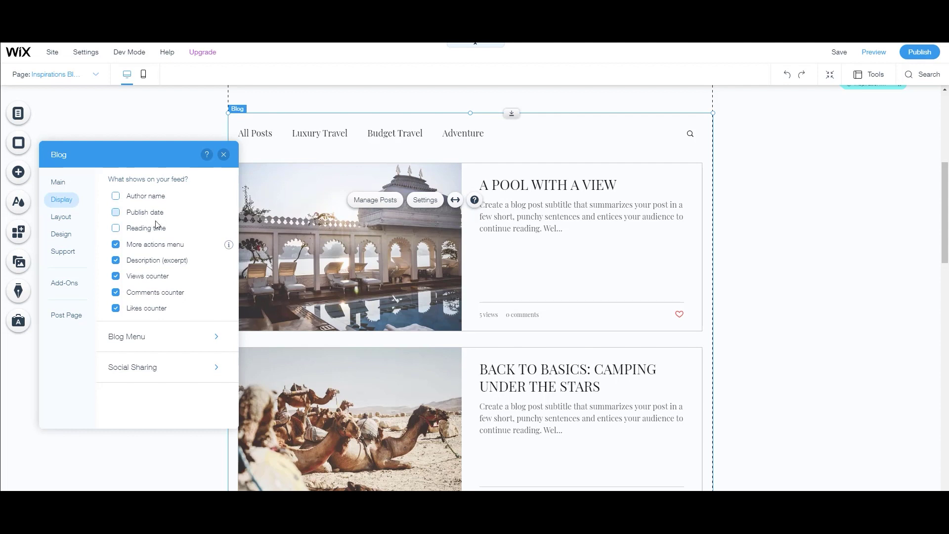
pyautogui.click(115, 228)
pyautogui.click(115, 212)
pyautogui.click(116, 196)
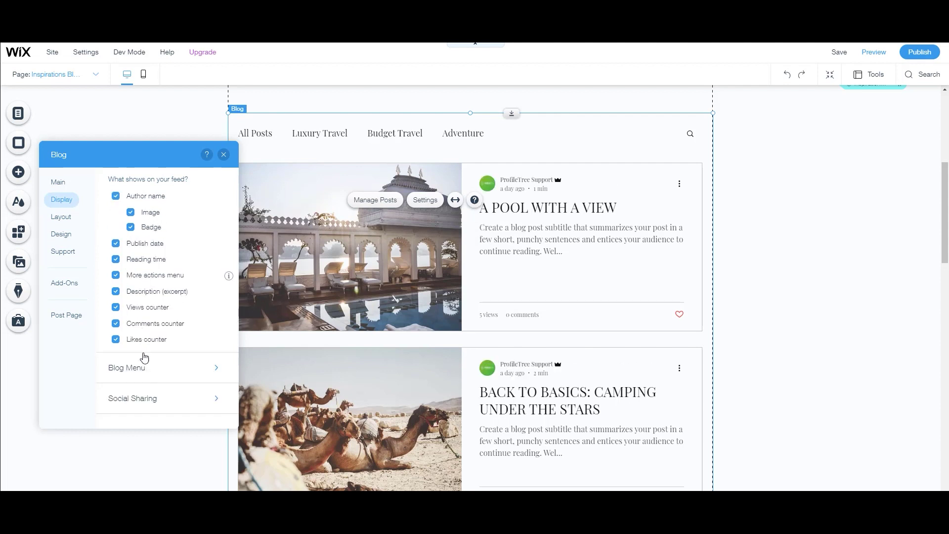
# - Review the blog feed's menu, layout, design and support options, and close the blog settings
pyautogui.click(144, 367)
pyautogui.click(122, 180)
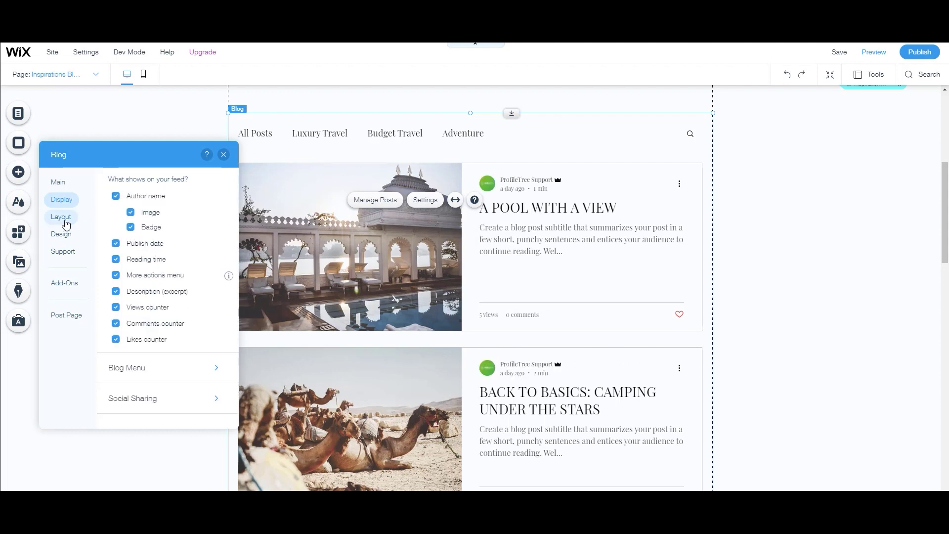
pyautogui.click(62, 217)
pyautogui.scroll(-1, 195, 349)
pyautogui.scroll(-3, 194, 349)
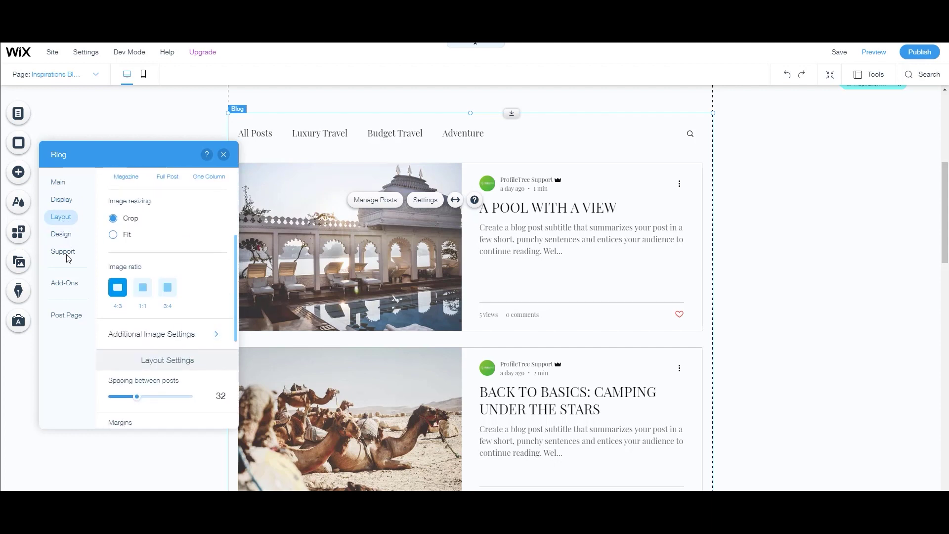
pyautogui.click(61, 234)
pyautogui.click(173, 181)
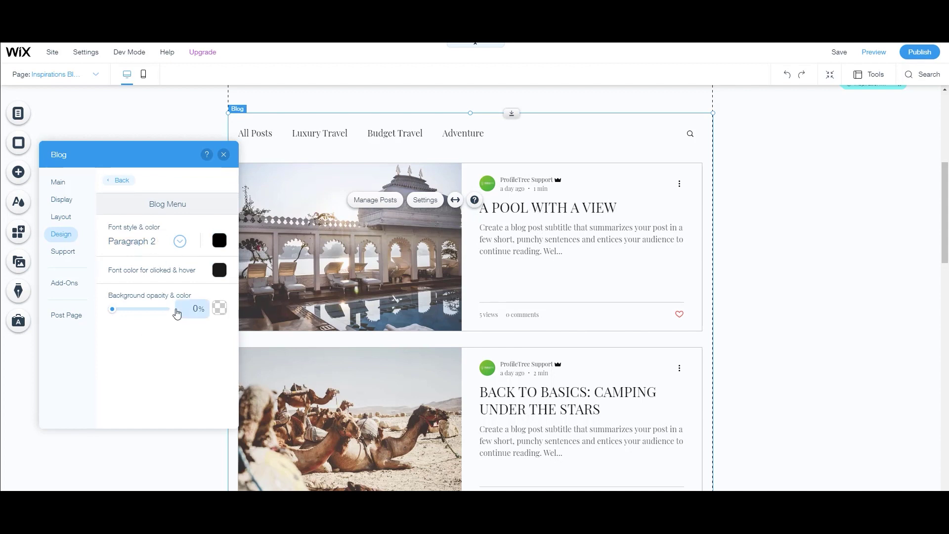
pyautogui.click(72, 259)
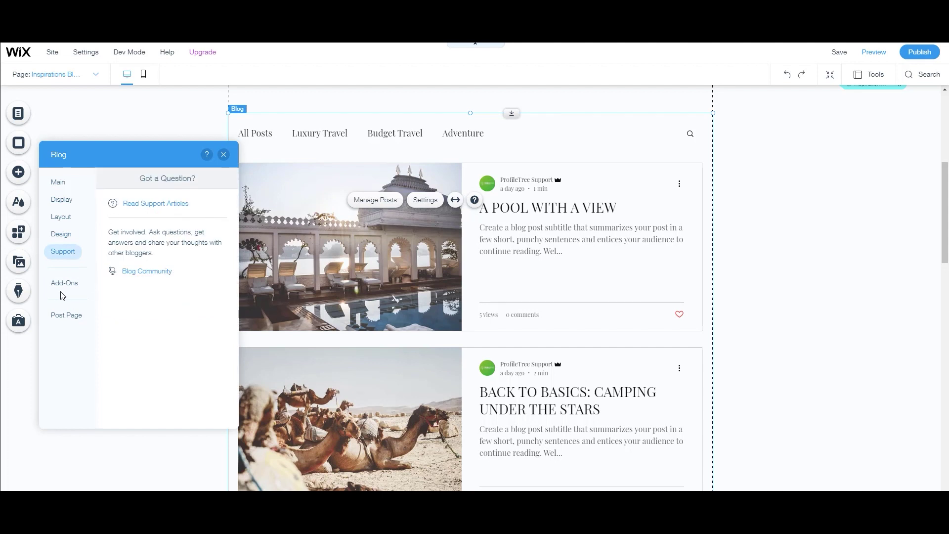
pyautogui.click(224, 154)
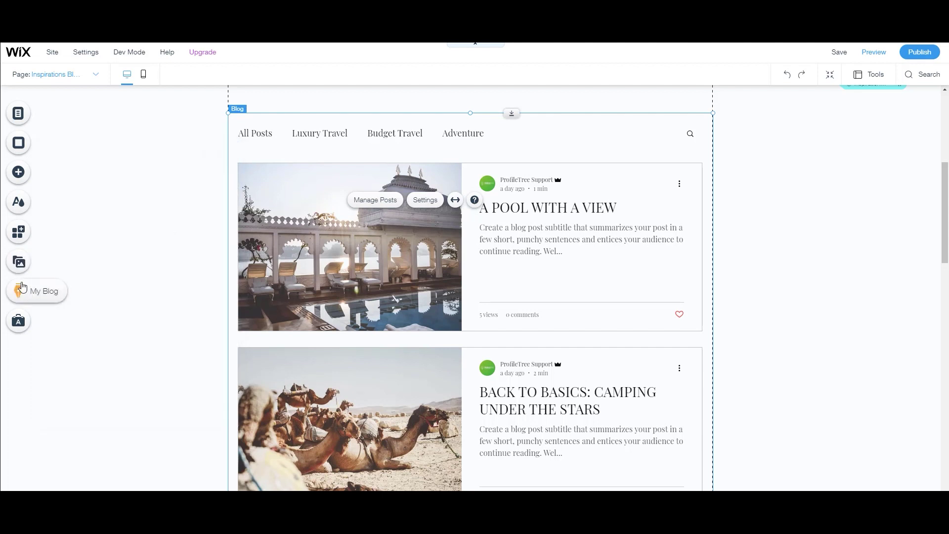
# - Start a new subscription plan from the post "A POOL WITH A VIEW" and name the plan Gold
pyautogui.click(18, 291)
pyautogui.click(207, 287)
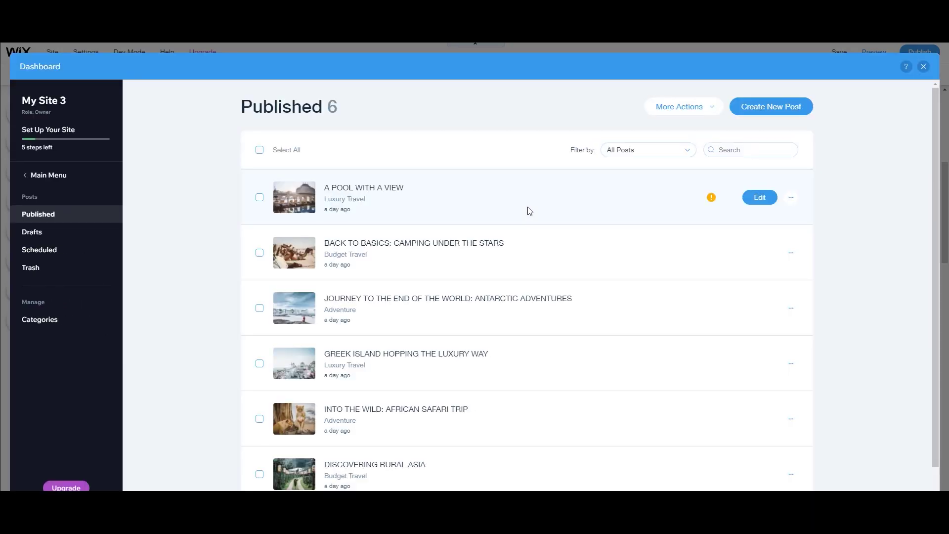
pyautogui.click(747, 202)
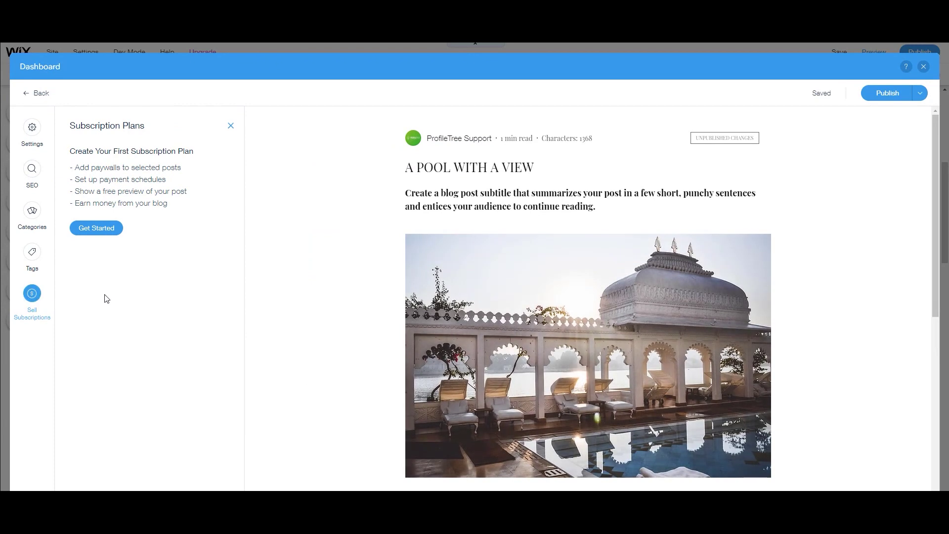
pyautogui.click(96, 228)
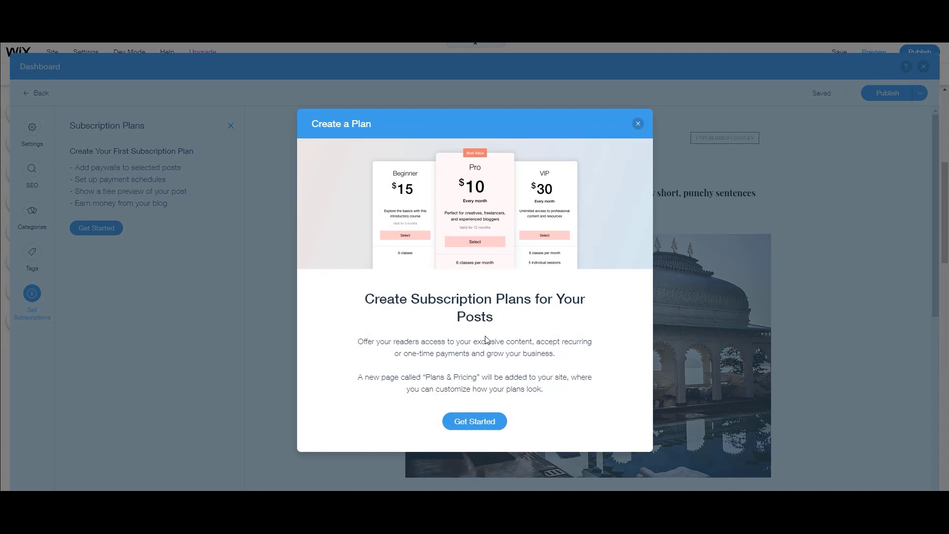
pyautogui.click(492, 426)
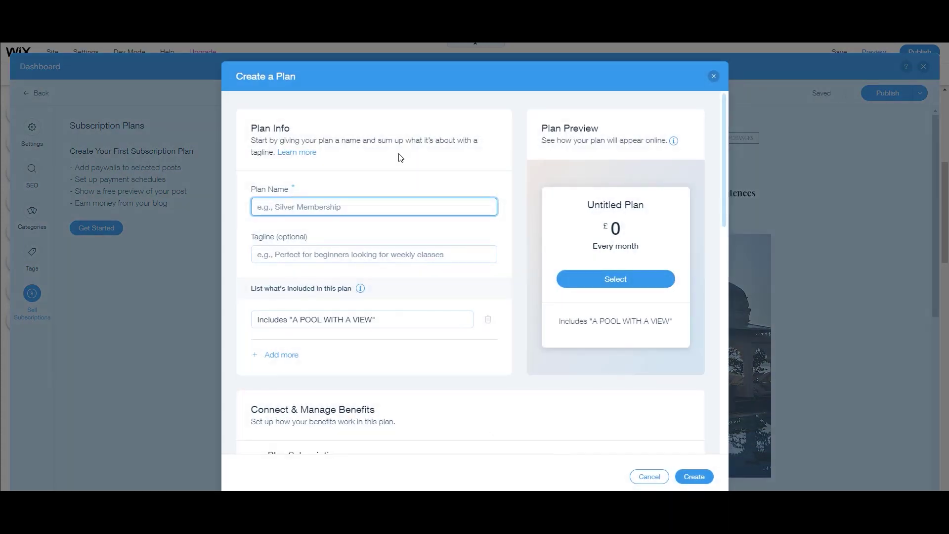
pyautogui.write('Gold')
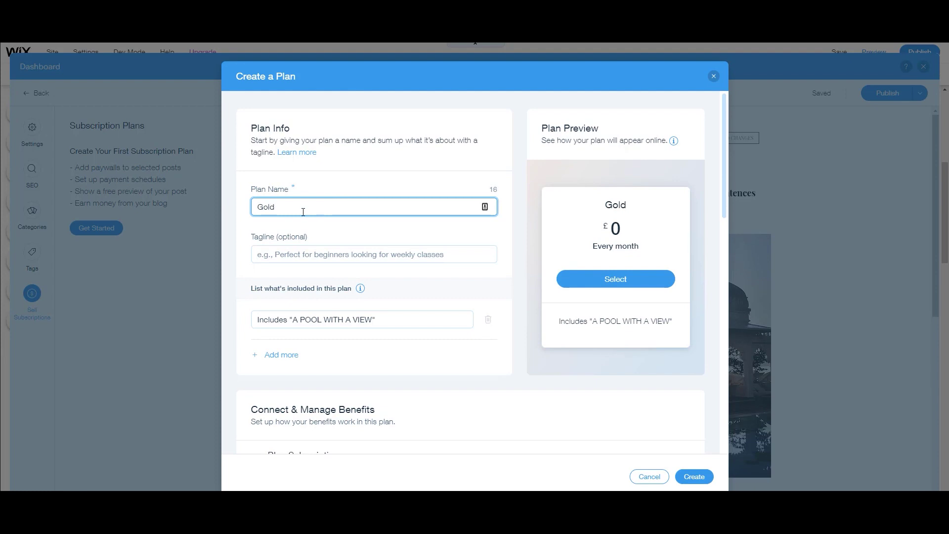
# - Set the Gold plan's pricing to a one-time payment of £50 with a plan length of 6 months
pyautogui.scroll(-4, 316, 232)
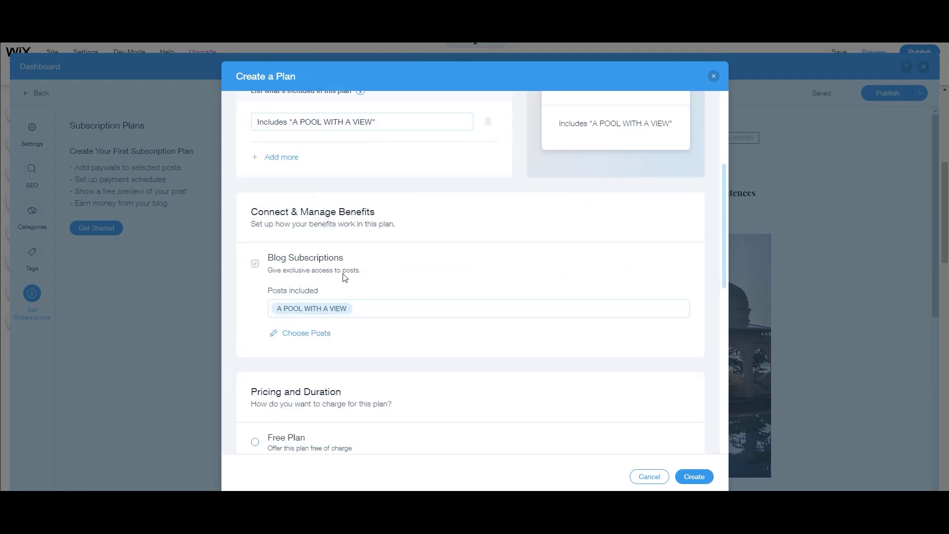
pyautogui.scroll(-3, 346, 267)
pyautogui.scroll(-4, 414, 307)
pyautogui.scroll(1, 406, 222)
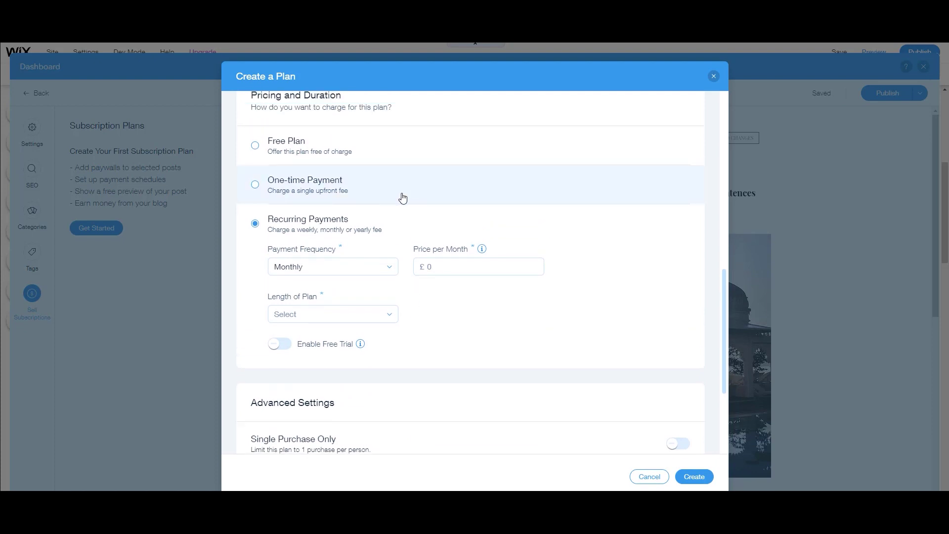
pyautogui.scroll(1, 398, 197)
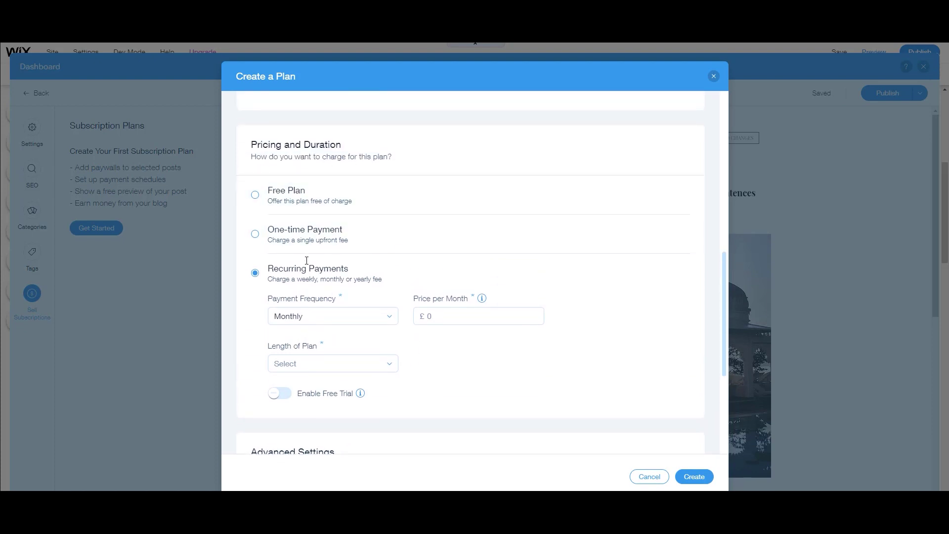
pyautogui.click(254, 233)
pyautogui.click(327, 281)
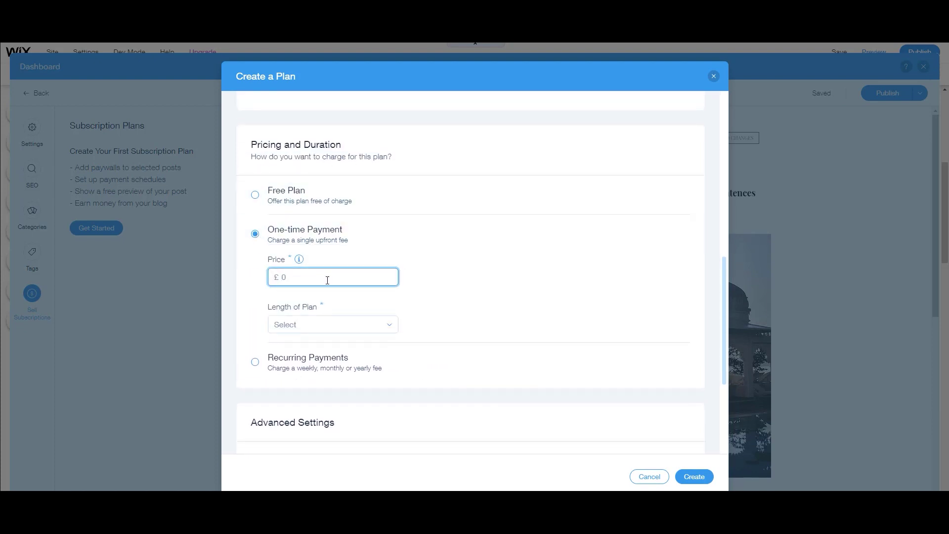
pyautogui.click(328, 325)
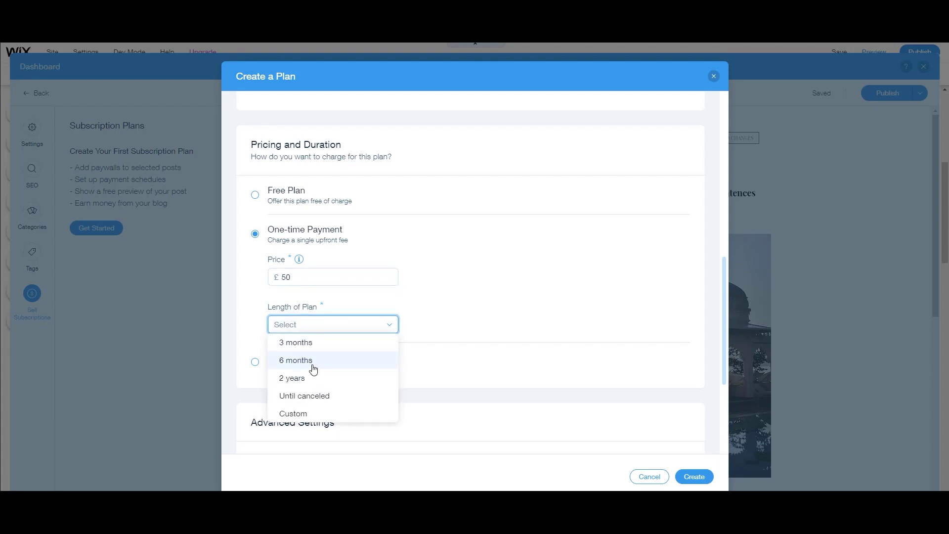
pyautogui.click(315, 363)
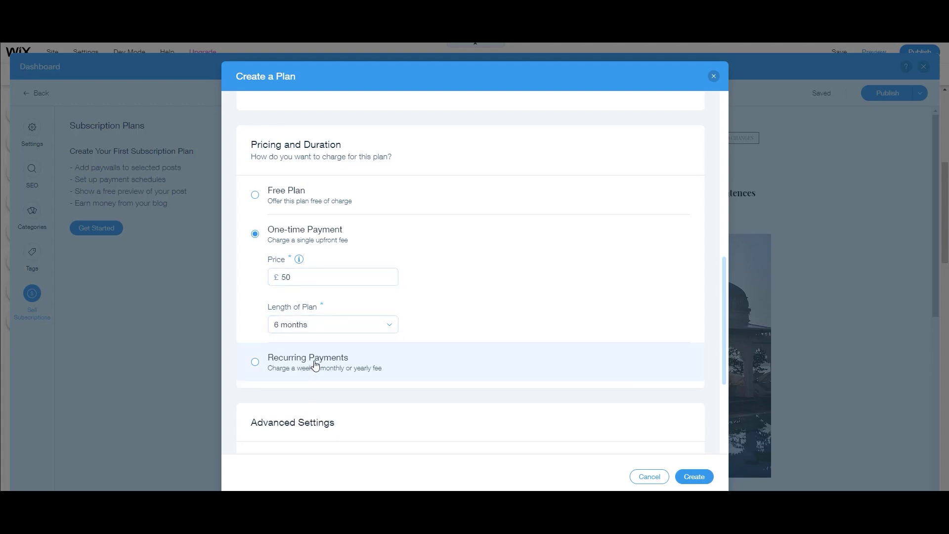
# - Switch the plan to recurring payments charged monthly at £5 per month
pyautogui.click(255, 363)
pyautogui.click(445, 317)
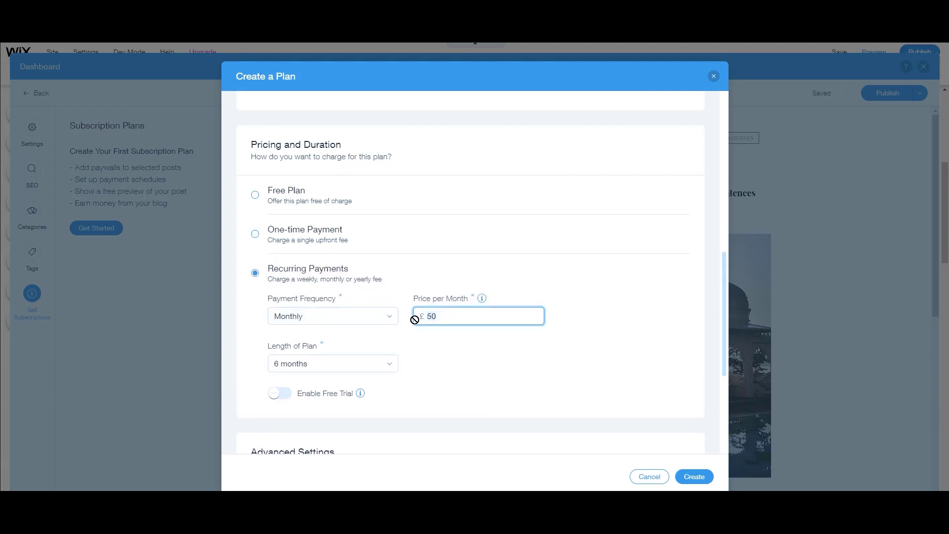
pyautogui.click(409, 377)
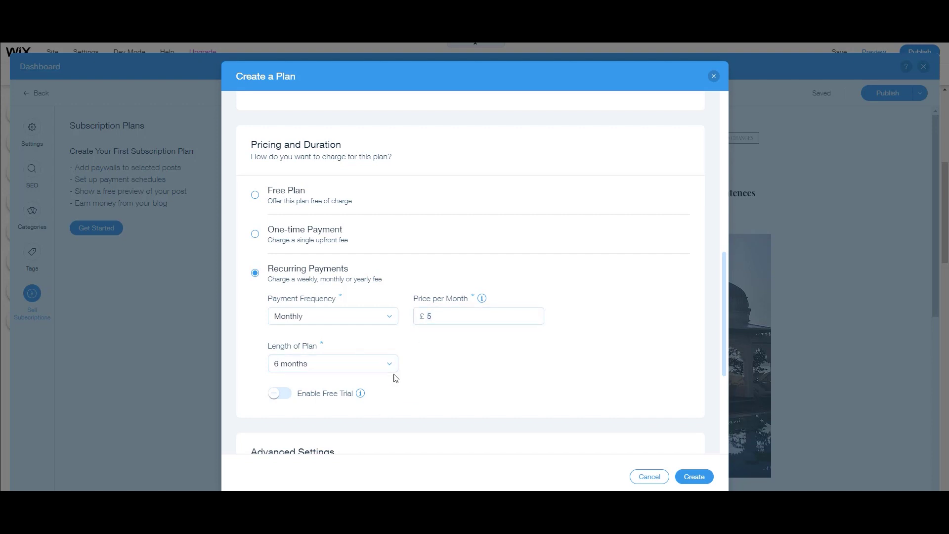
# - Enable a free trial for the plan and set its length to 7 days
pyautogui.scroll(-2, 415, 359)
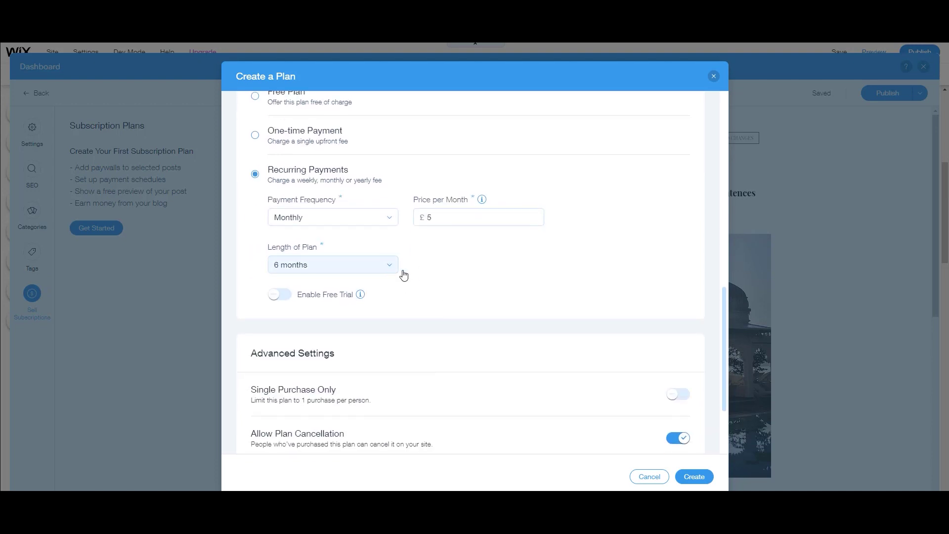
pyautogui.click(279, 295)
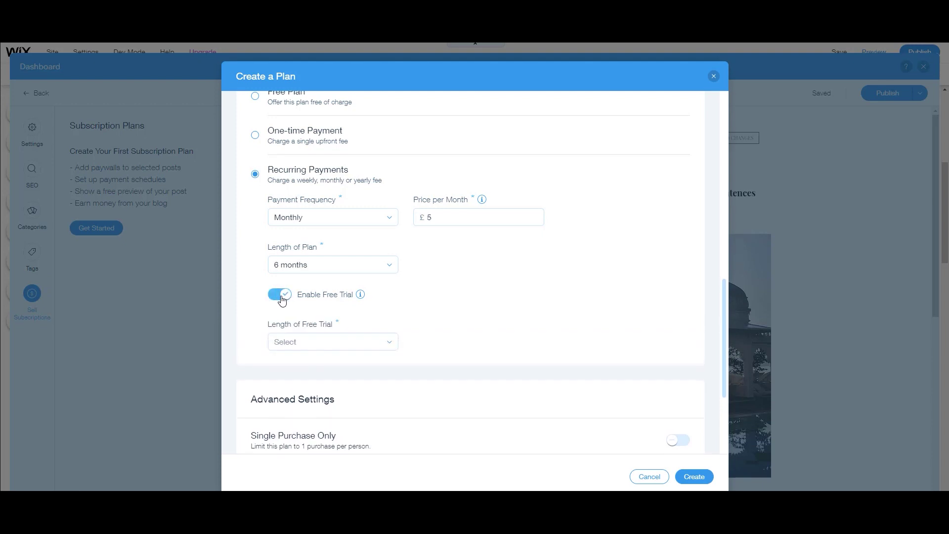
pyautogui.click(280, 295)
pyautogui.click(280, 295)
pyautogui.click(355, 346)
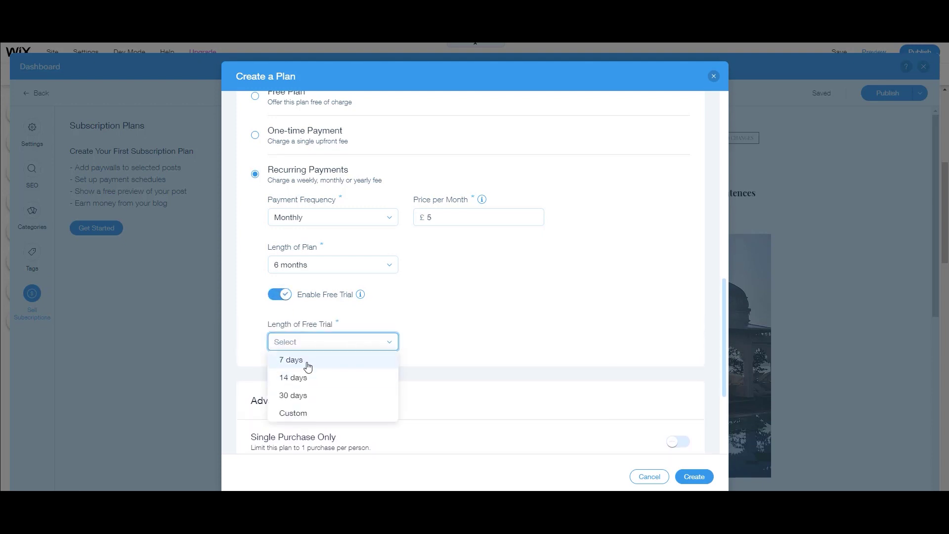
pyautogui.click(307, 359)
# - Enable Single Purchase Only and Custom Start Date in the plan's advanced settings
pyautogui.scroll(-4, 514, 309)
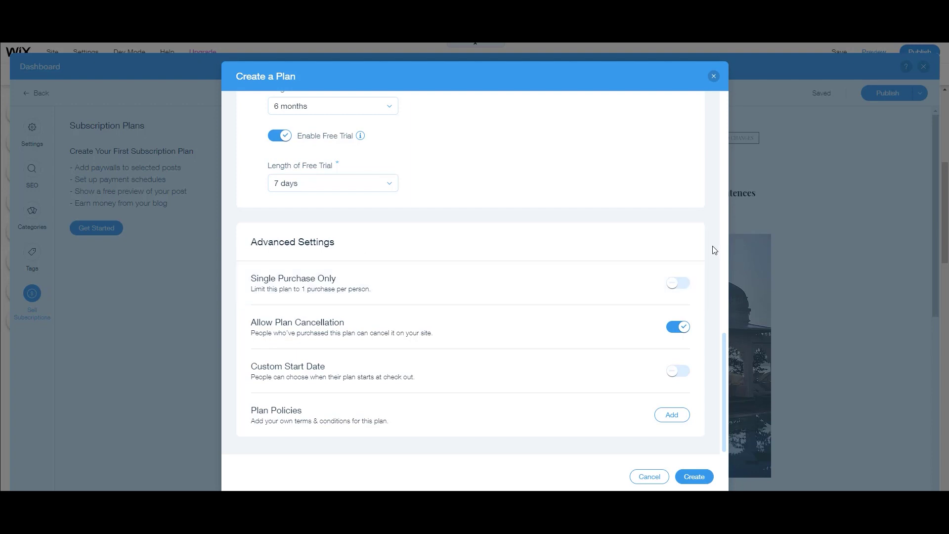
pyautogui.click(665, 284)
pyautogui.click(682, 373)
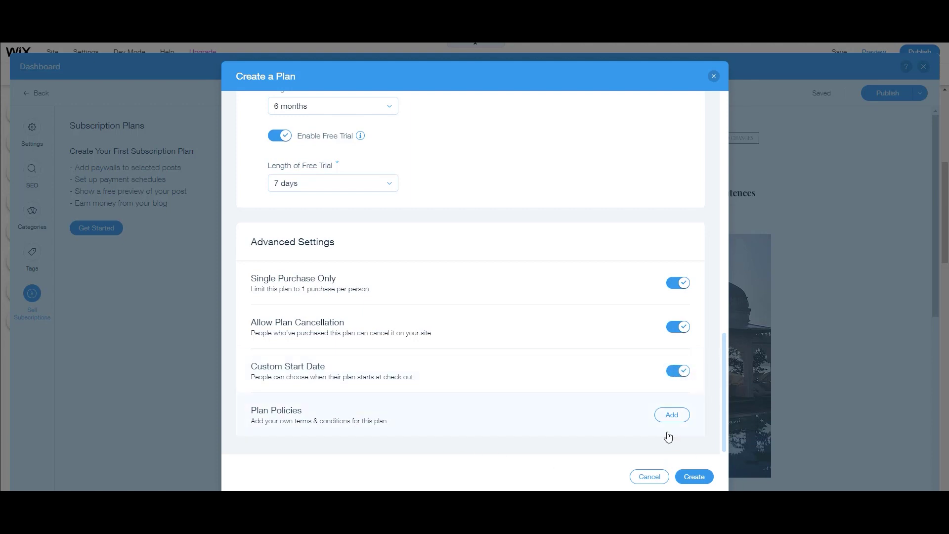
# - Create the Gold subscription plan, publish the A POOL WITH A VIEW post with it, and close the dashboard
pyautogui.click(661, 416)
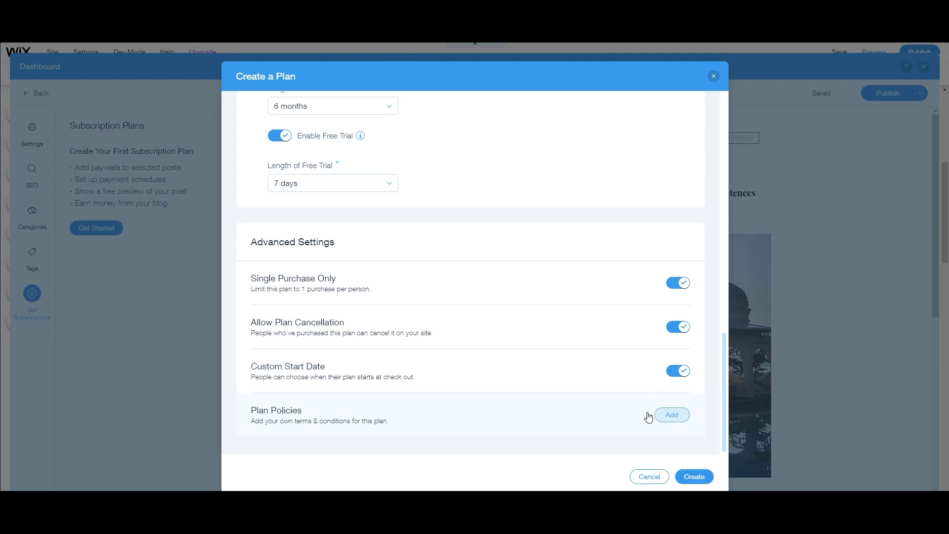
pyautogui.click(694, 477)
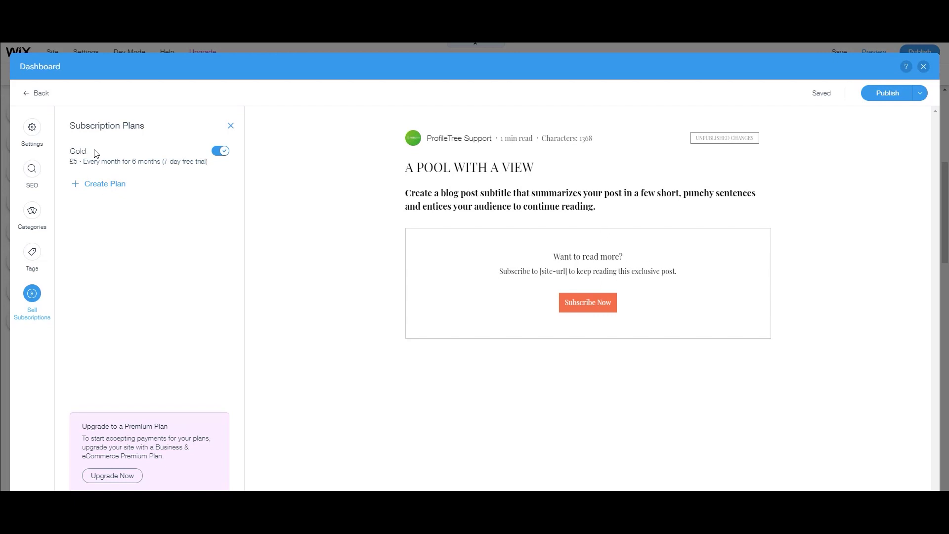
pyautogui.click(889, 94)
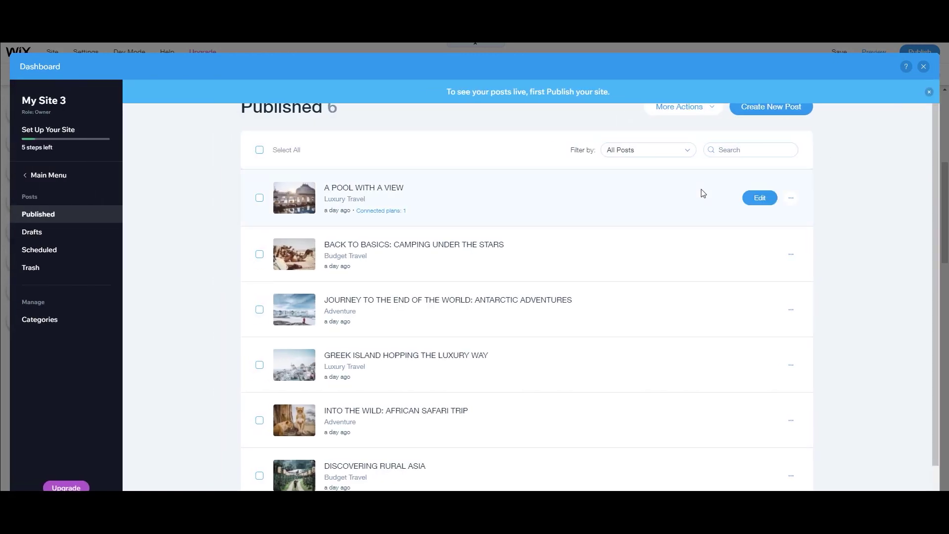
pyautogui.click(923, 66)
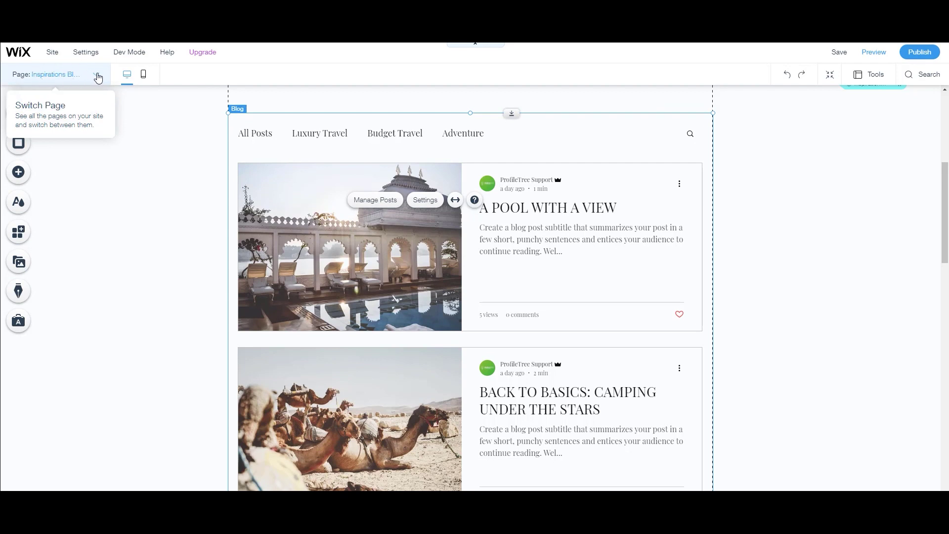
# - Go to the Profile member page and look through the text and image elements that can be added to it
pyautogui.click(97, 74)
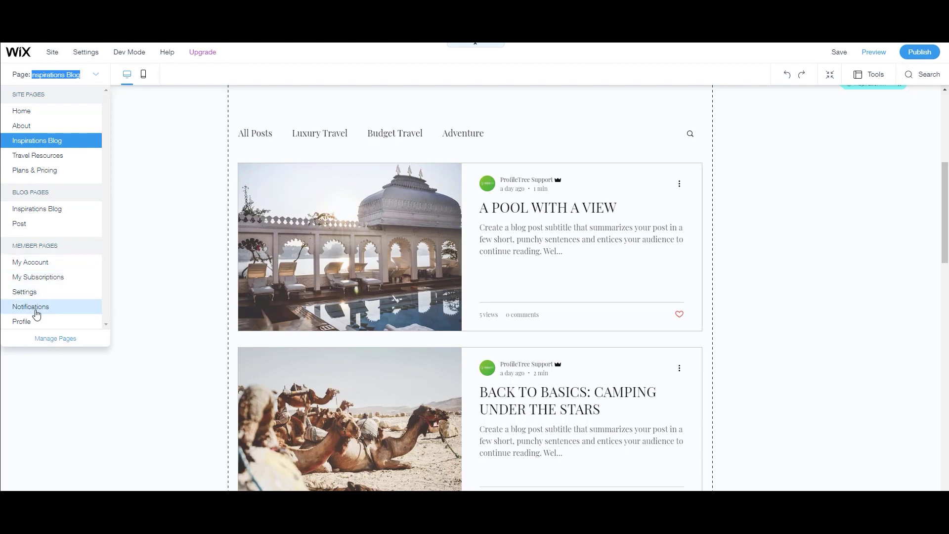
pyautogui.click(31, 324)
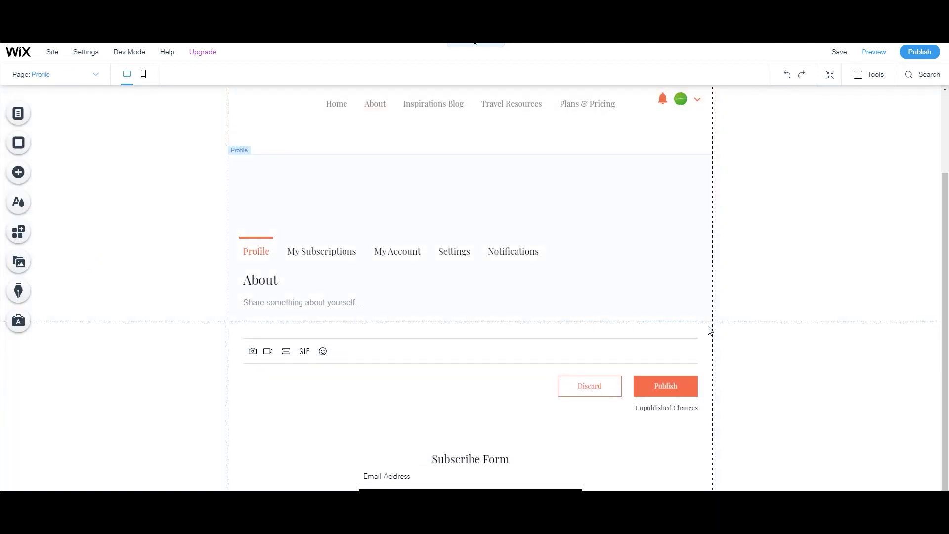
pyautogui.click(18, 172)
pyautogui.click(53, 134)
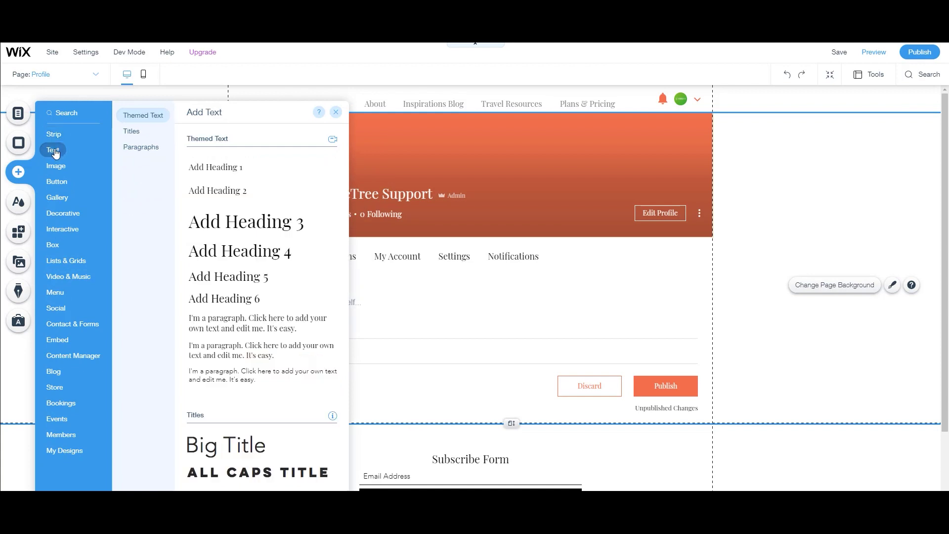
pyautogui.moveTo(56, 166)
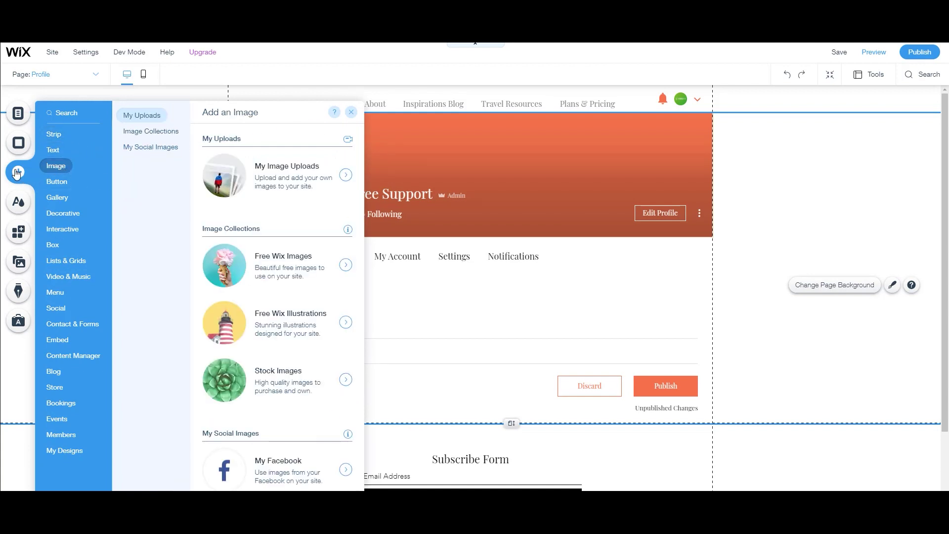
pyautogui.click(351, 111)
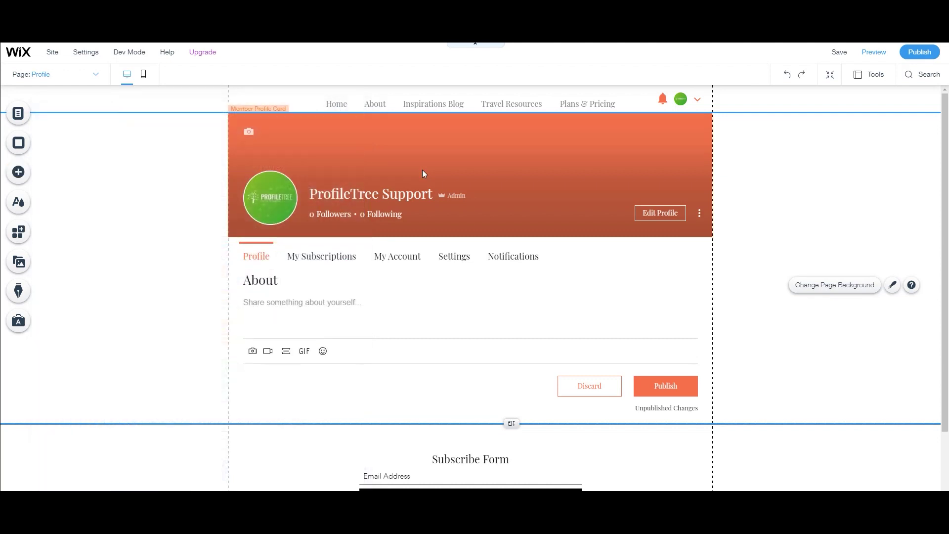
# - Examine the Member Profile Card's settings, covering its layout, display and design options
pyautogui.click(403, 165)
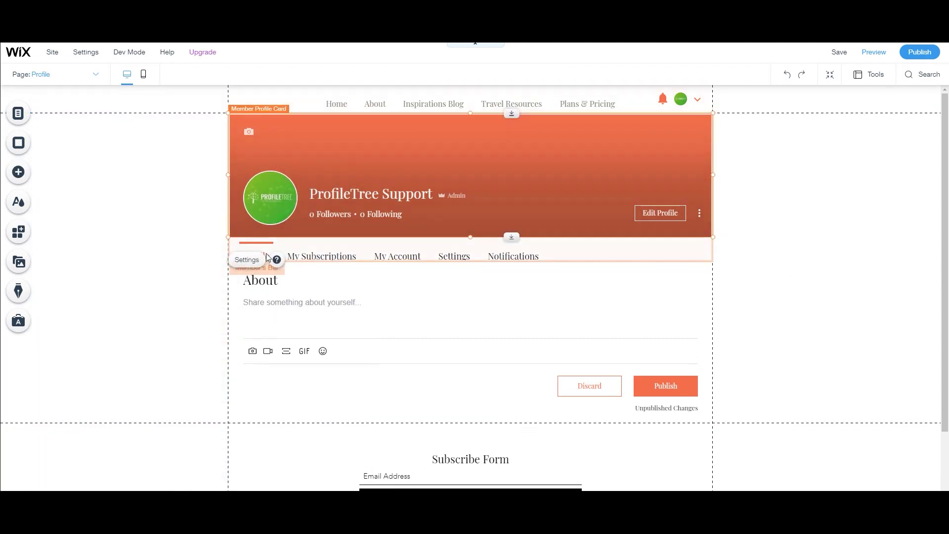
pyautogui.click(392, 103)
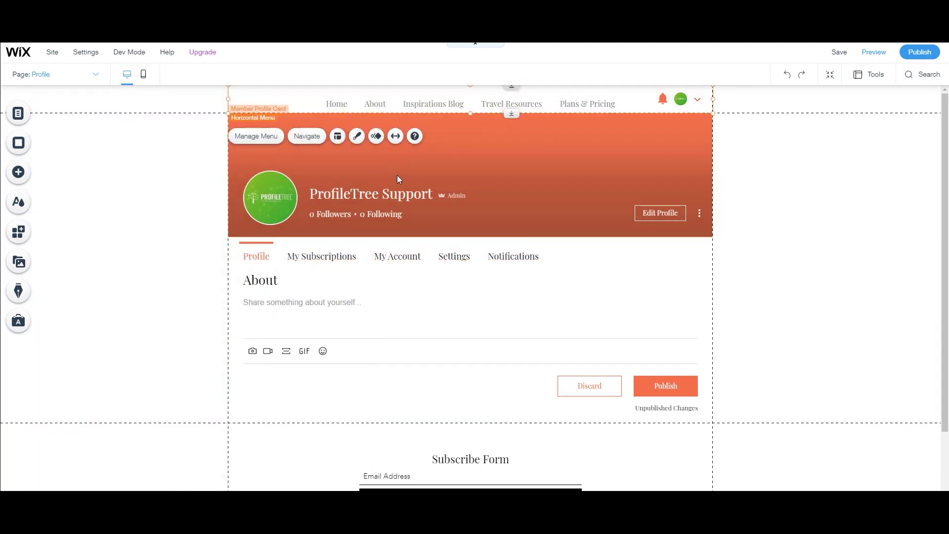
pyautogui.click(469, 153)
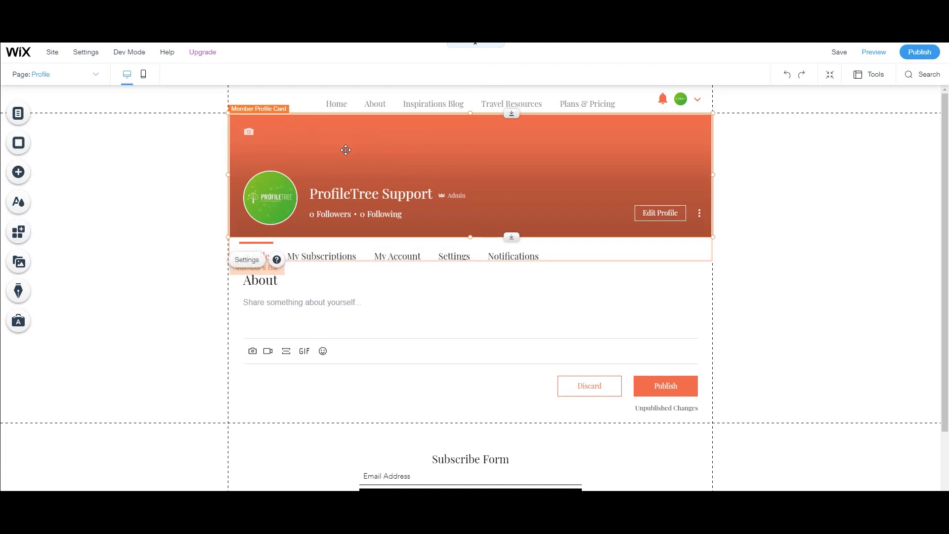
pyautogui.click(249, 266)
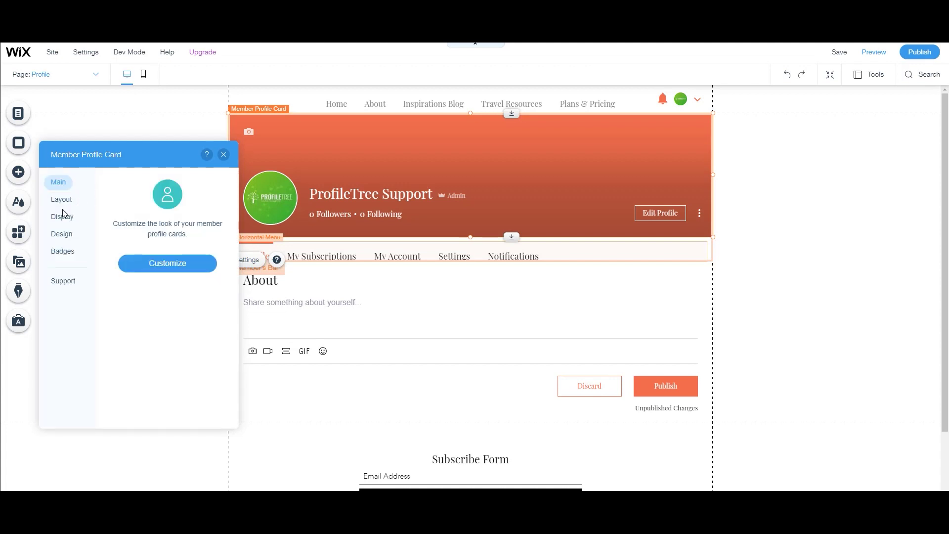
pyautogui.click(62, 199)
pyautogui.click(62, 217)
pyautogui.click(61, 233)
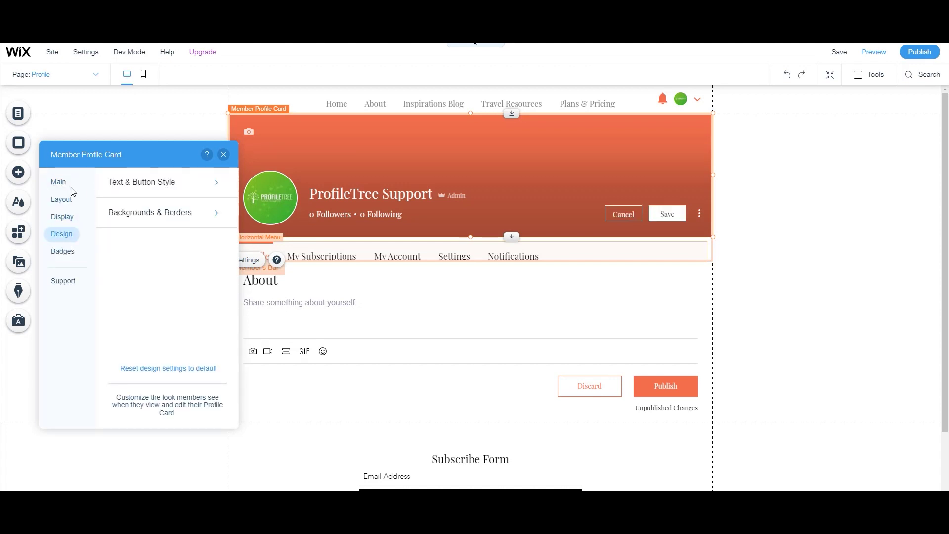
pyautogui.click(62, 183)
# - Try the Cards layout for the member profile card, then restore the Full Width layout
pyautogui.click(181, 266)
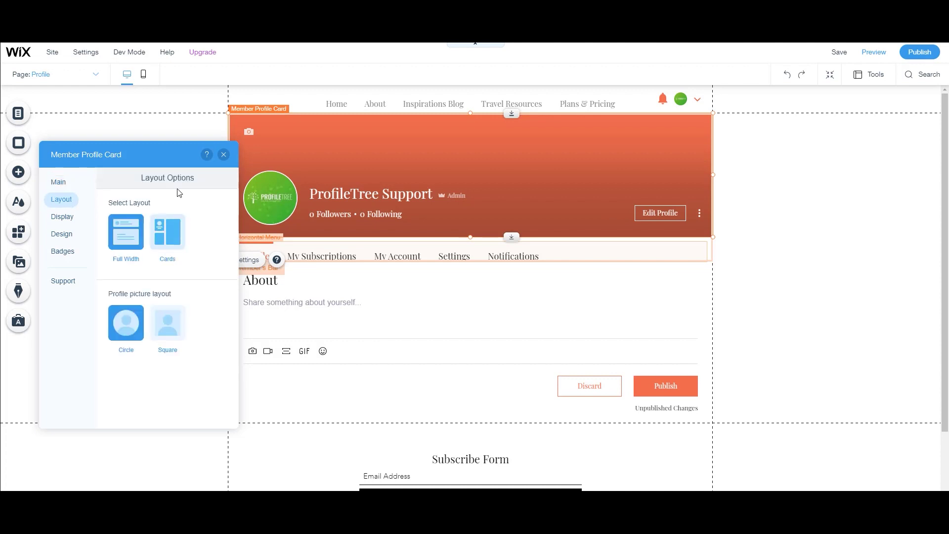
pyautogui.click(167, 232)
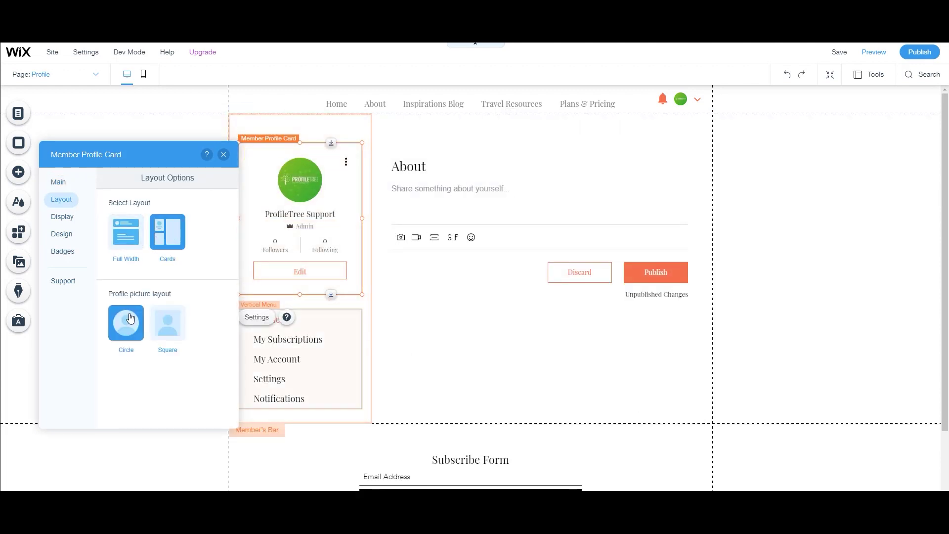
pyautogui.click(126, 232)
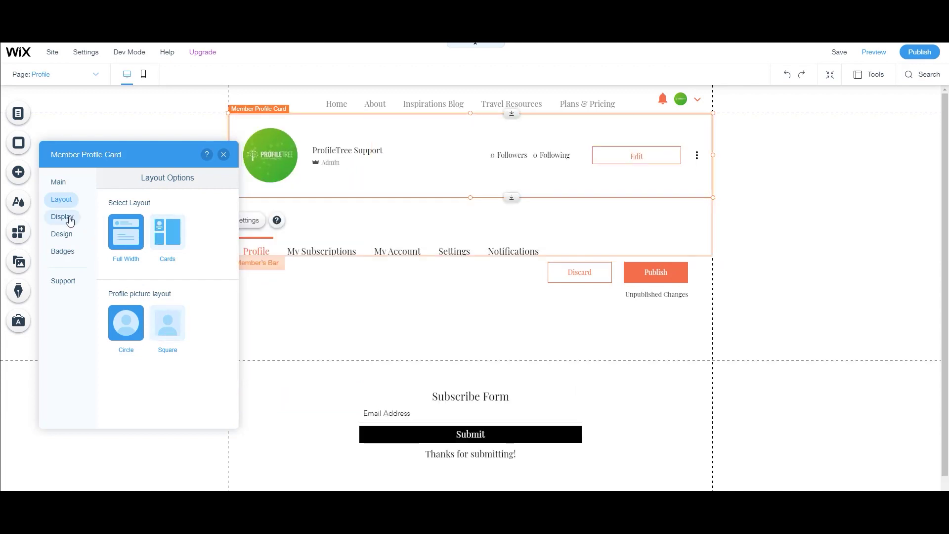
# - Review the profile card's text and button style options, including the member name colour choices, and close its settings
pyautogui.click(70, 220)
pyautogui.click(65, 234)
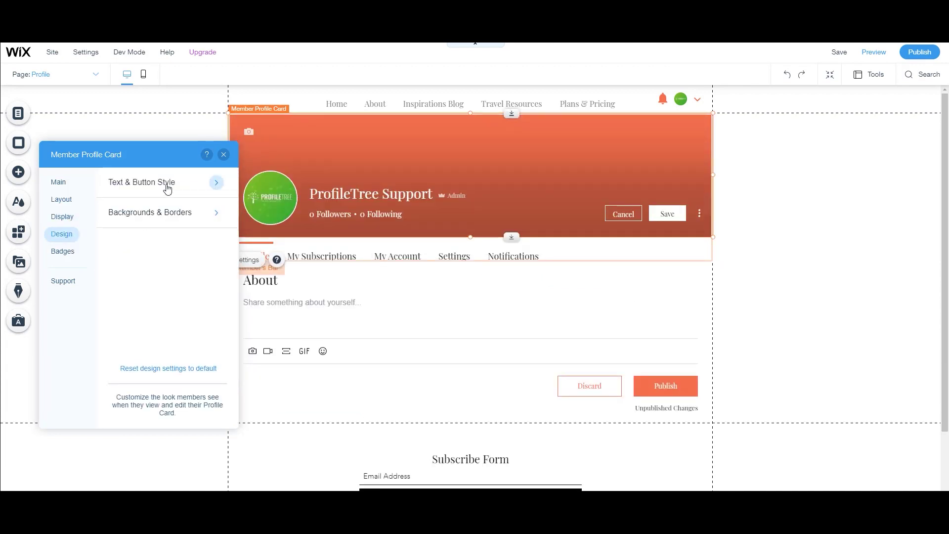
pyautogui.click(167, 187)
pyautogui.click(219, 241)
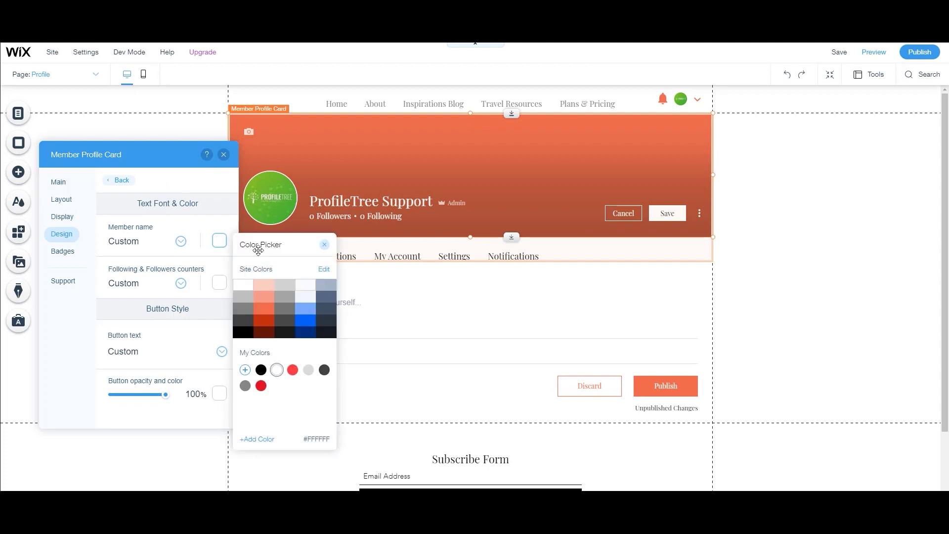
pyautogui.click(325, 245)
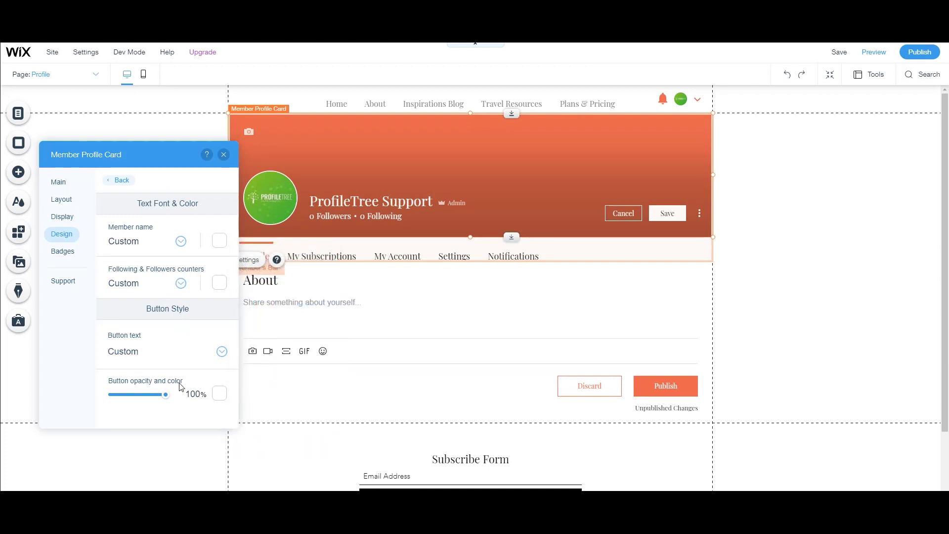
pyautogui.click(224, 156)
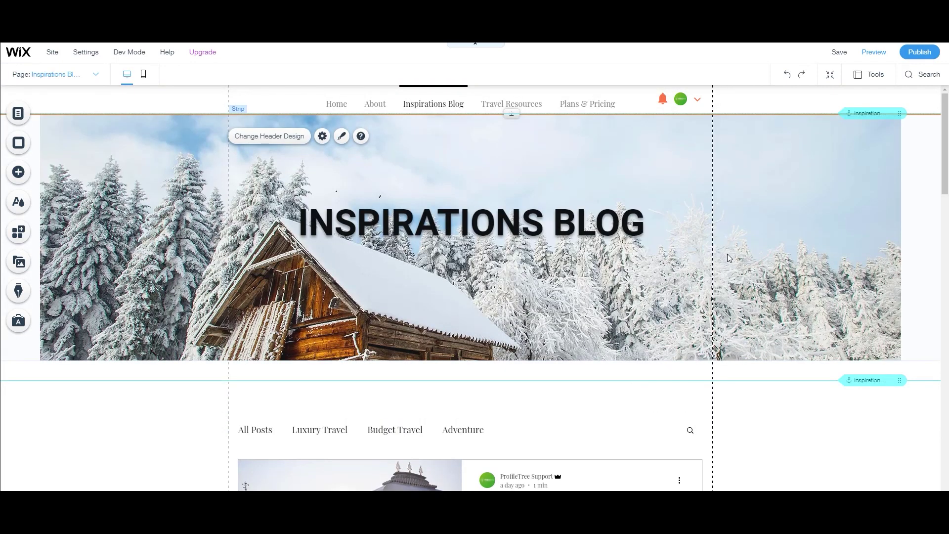
# - Search the Wix App Market for Bannersnack and open its app page
pyautogui.scroll(-10, 728, 257)
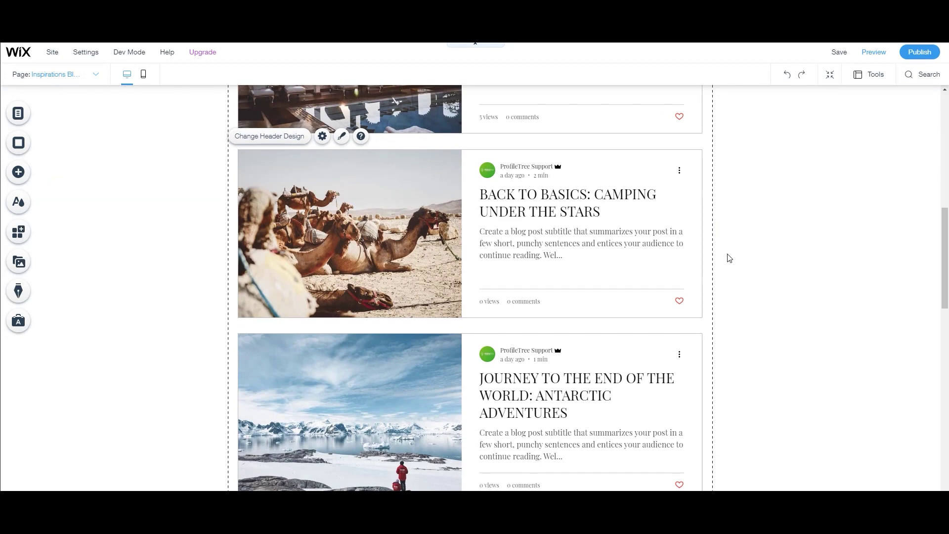
pyautogui.scroll(10, 729, 257)
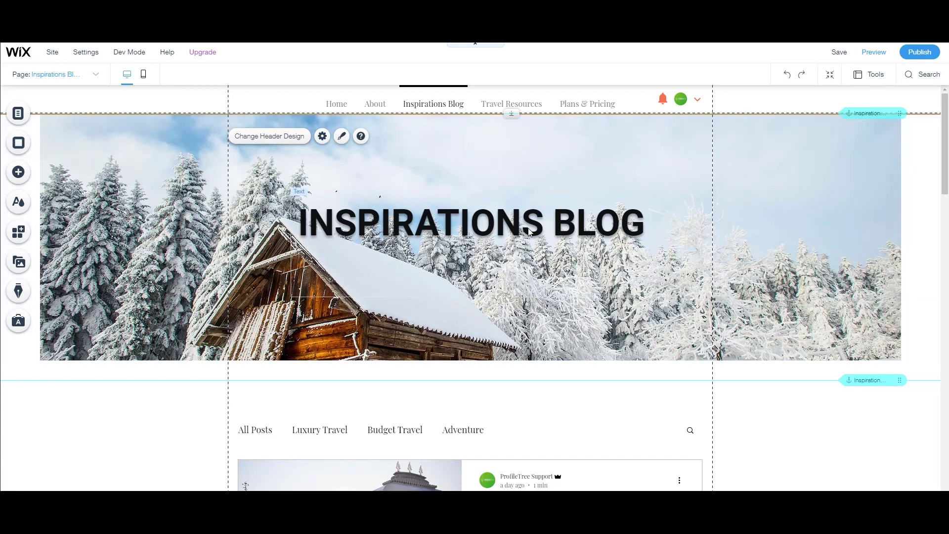
pyautogui.click(19, 232)
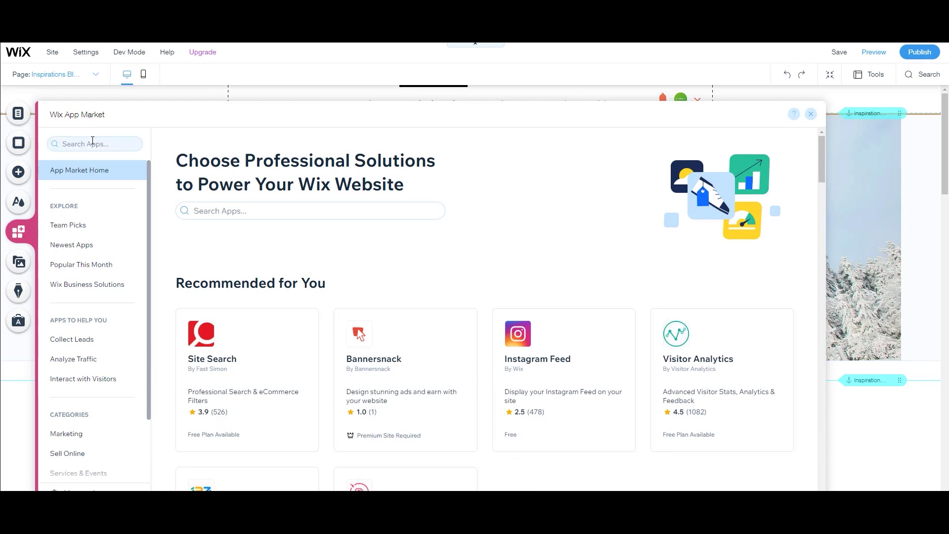
pyautogui.click(116, 143)
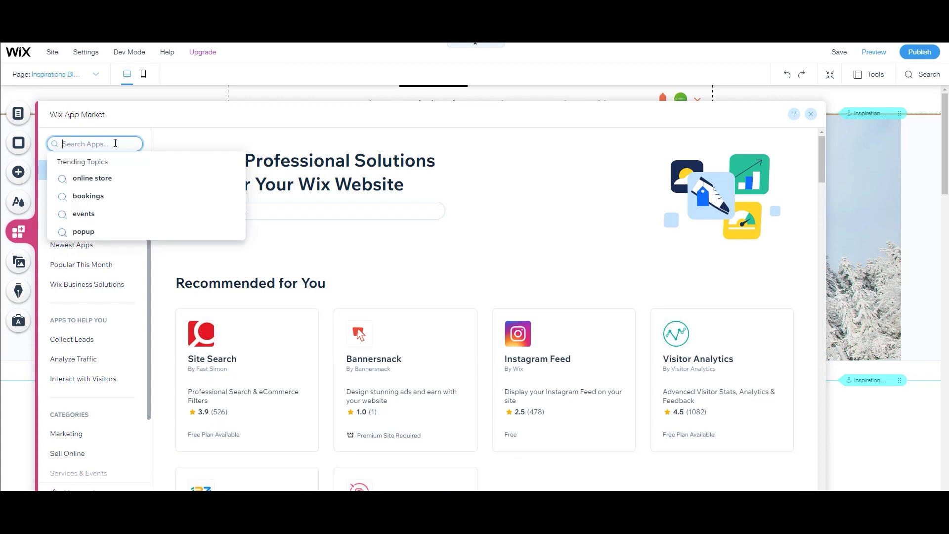
pyautogui.write('Bannersna')
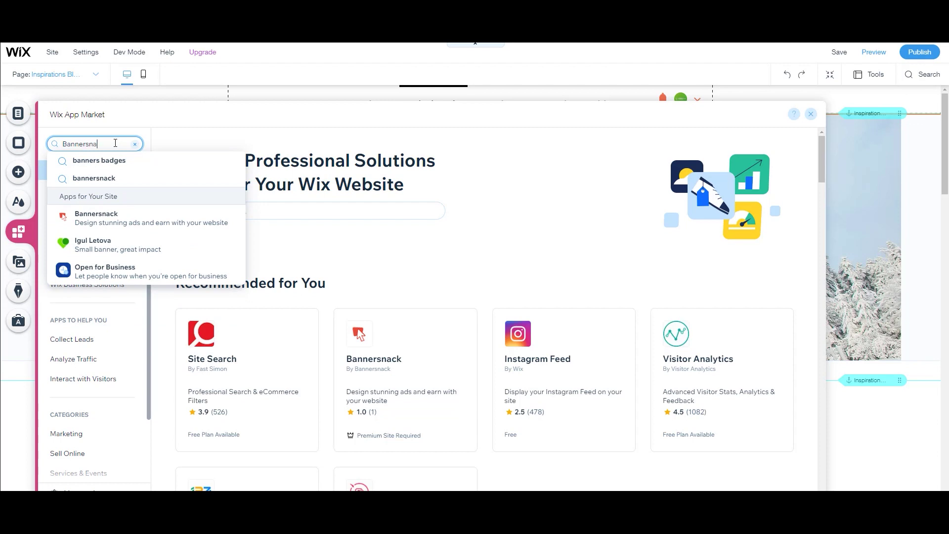
pyautogui.write('ck')
pyautogui.click(133, 204)
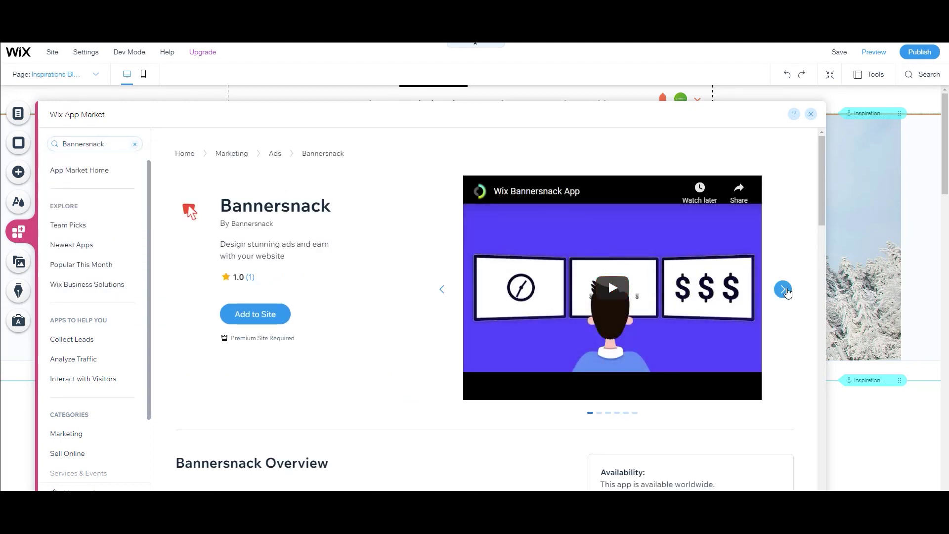
# - Browse the Bannersnack app's preview images for its editor and templates
pyautogui.click(783, 290)
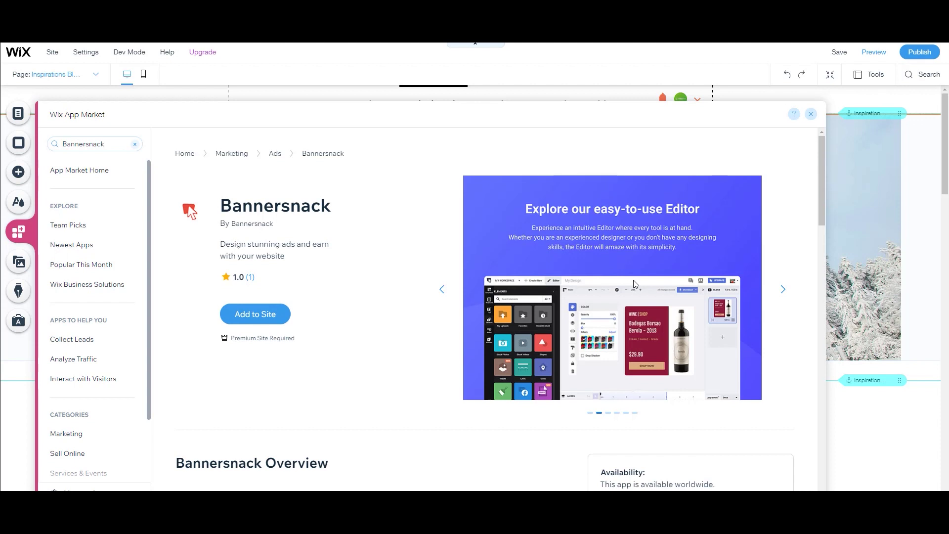
pyautogui.click(782, 289)
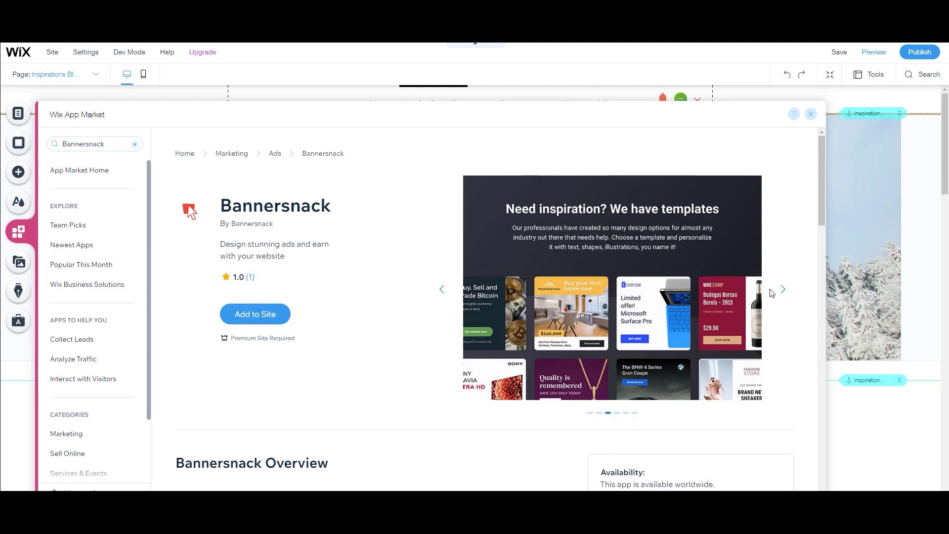
pyautogui.click(440, 296)
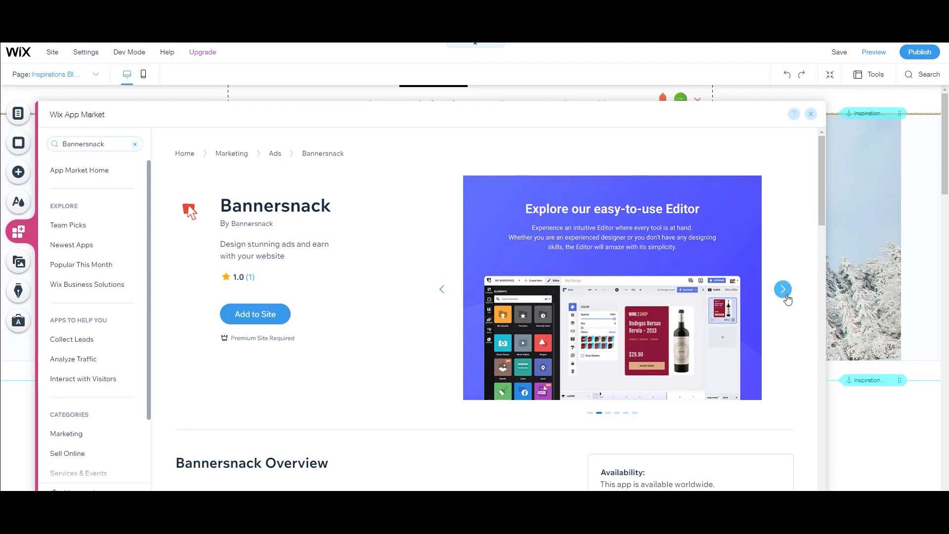
# - Search the App Market for "google", open the Google AdSense app page and look through its preview images
pyautogui.click(132, 145)
pyautogui.click(134, 145)
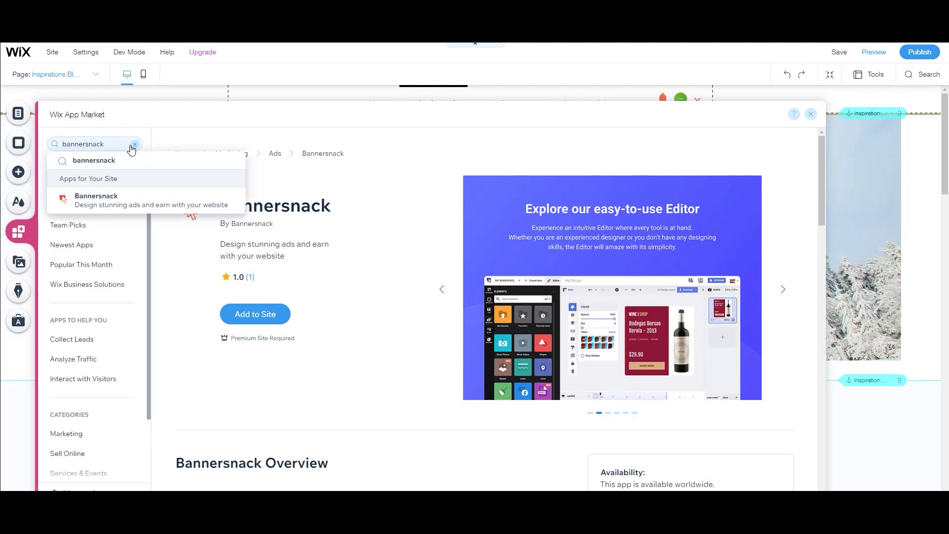
pyautogui.write('google')
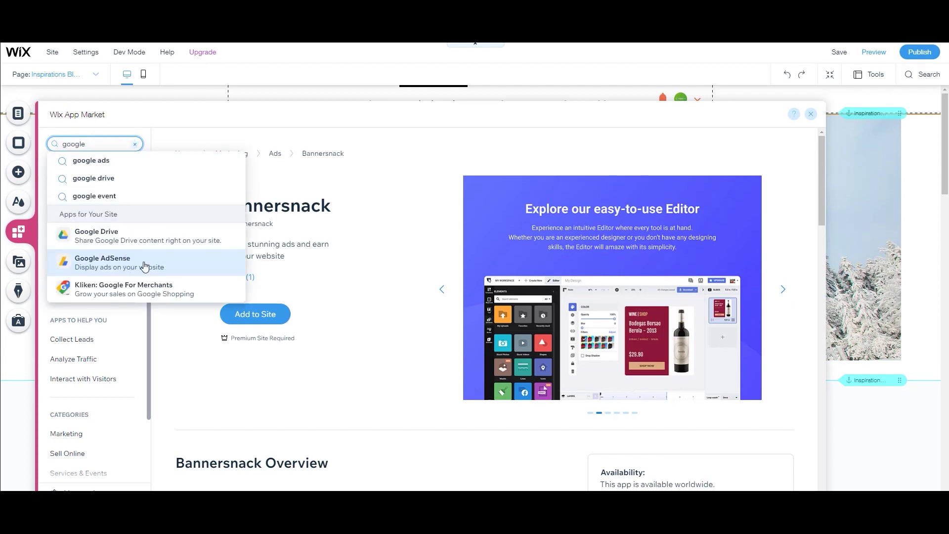
pyautogui.click(131, 265)
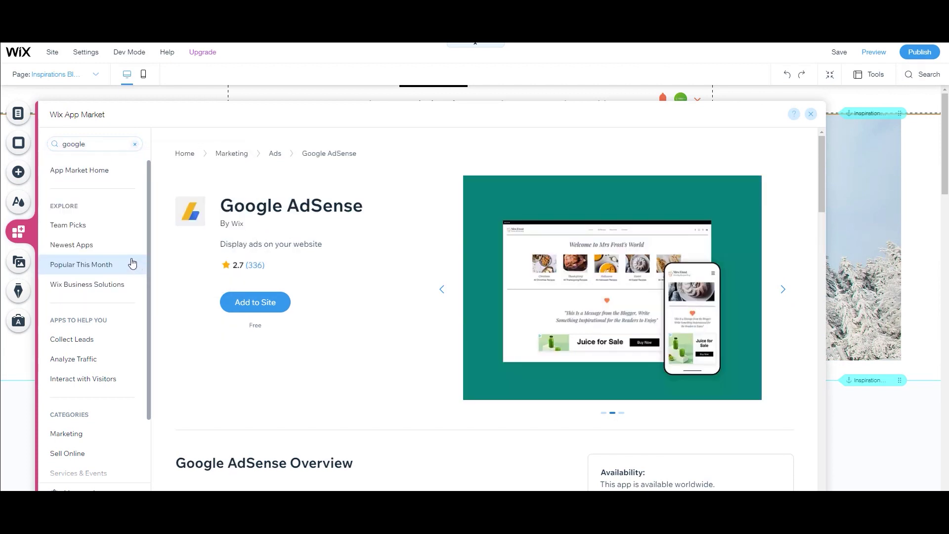
pyautogui.click(783, 289)
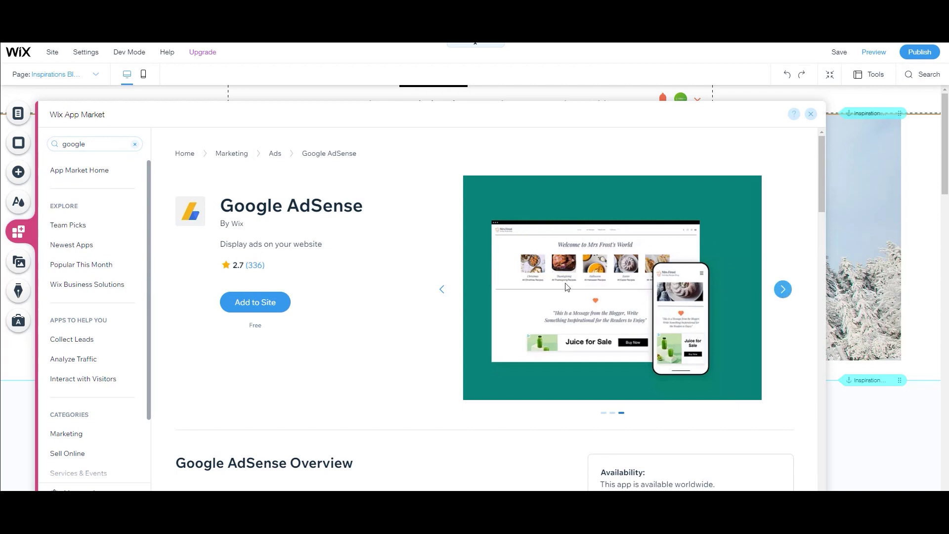
pyautogui.click(441, 292)
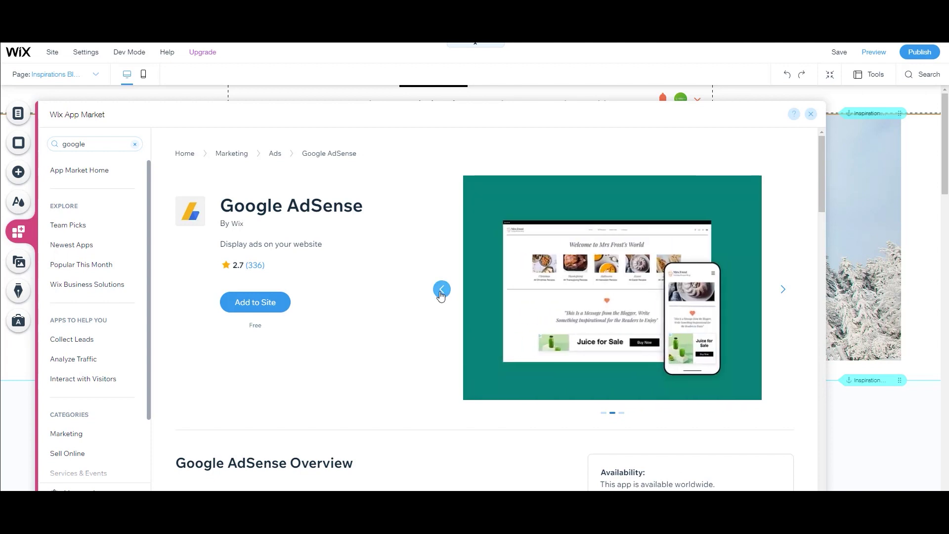
# - Close the Google AdSense app page and review the Pay and PayPal buttons among the elements that can be added to the page
pyautogui.click(442, 291)
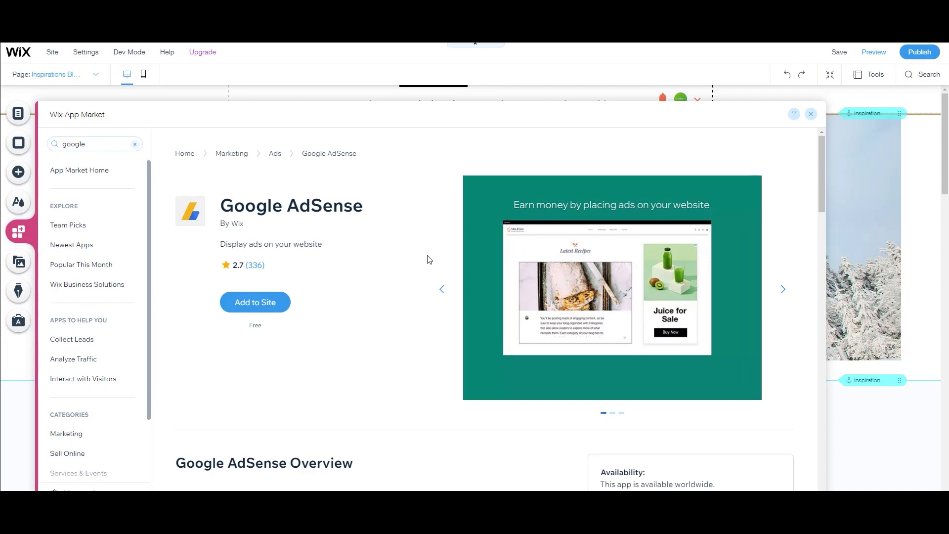
pyautogui.click(811, 114)
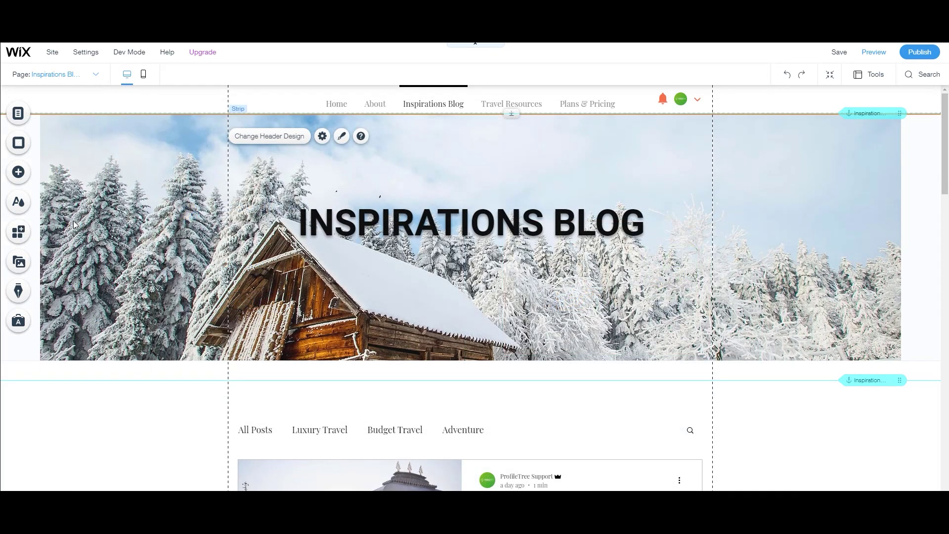
pyautogui.click(18, 173)
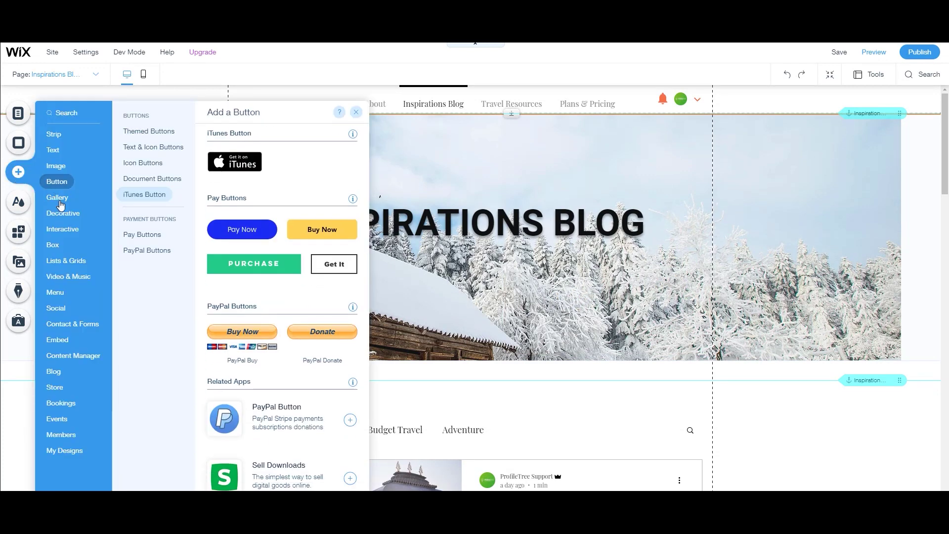
pyautogui.moveTo(68, 316)
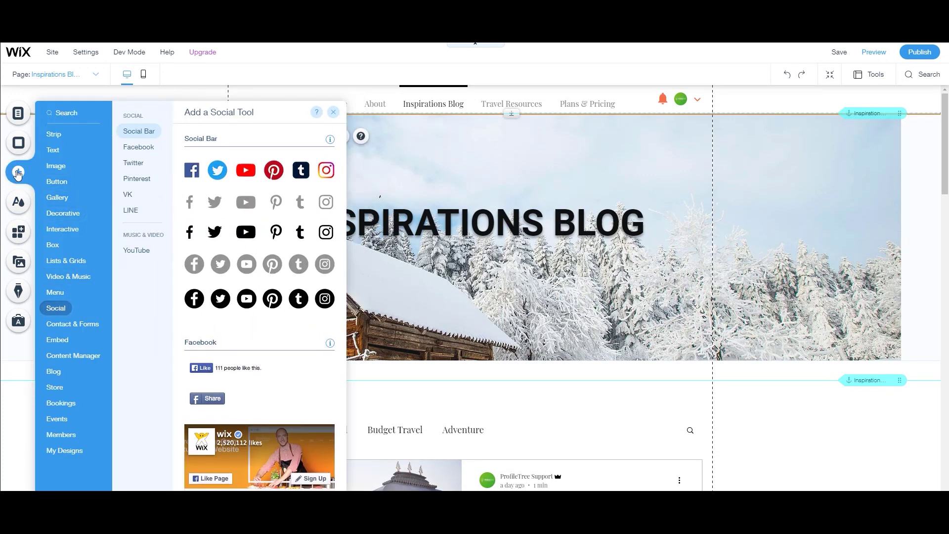
pyautogui.moveTo(55, 182)
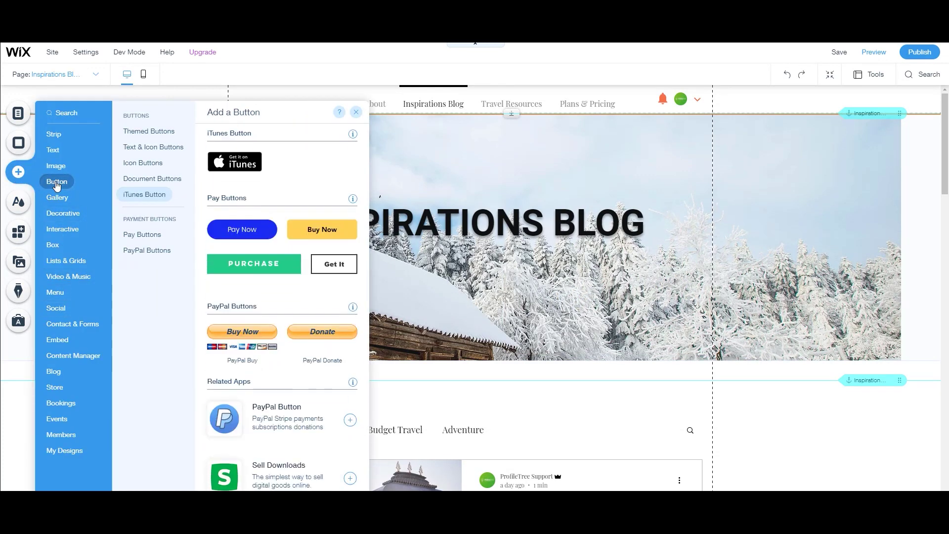
pyautogui.click(141, 236)
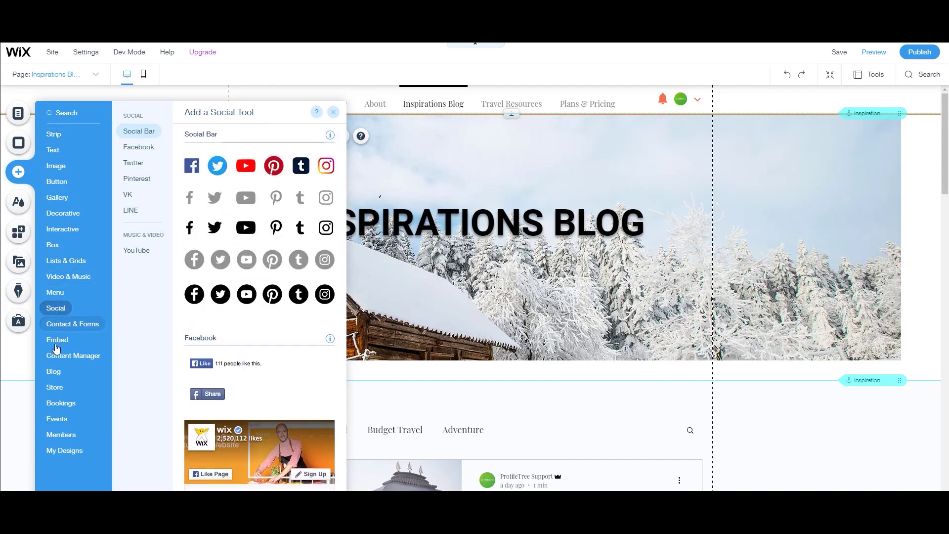
# - Examine the online store option and its related apps among the elements that can be added to the site
pyautogui.moveTo(55, 387)
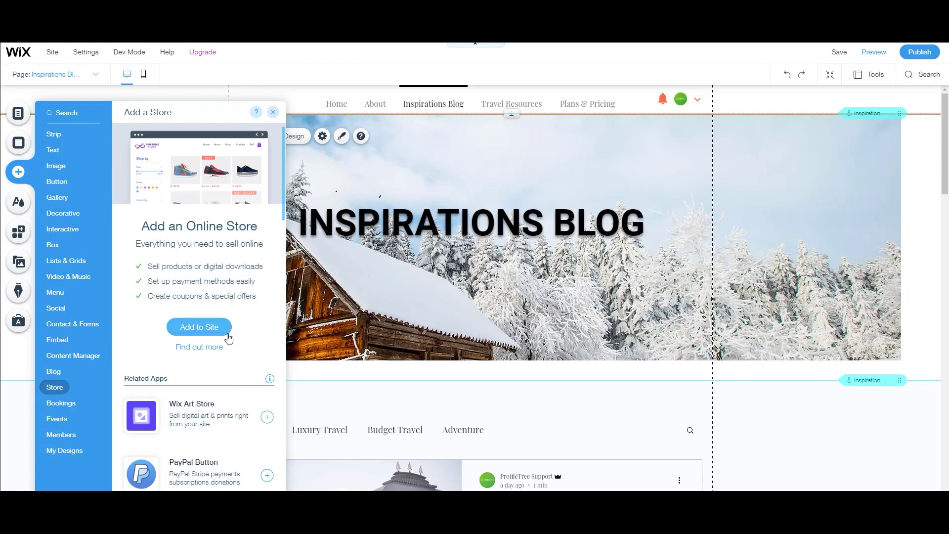
pyautogui.scroll(-2, 227, 331)
pyautogui.scroll(-5, 227, 332)
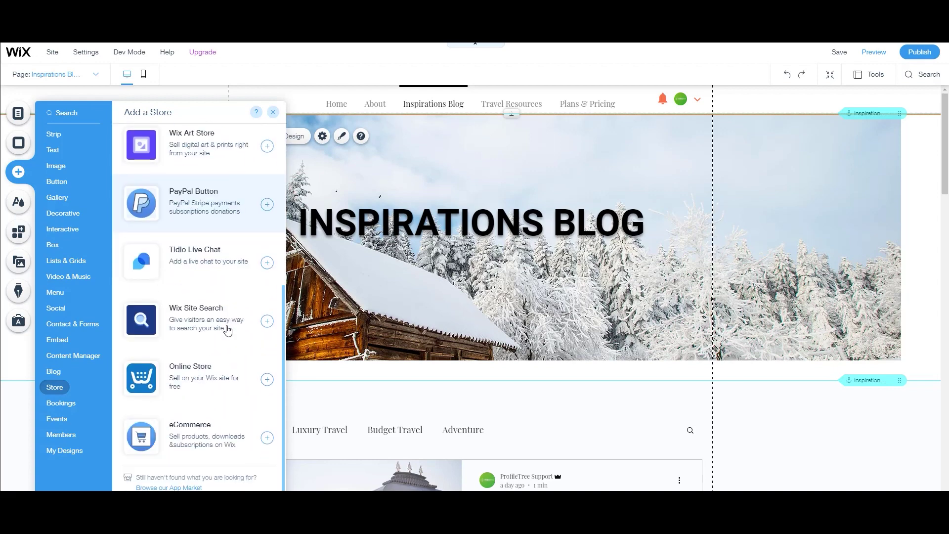
pyautogui.scroll(5, 228, 331)
pyautogui.scroll(2, 227, 330)
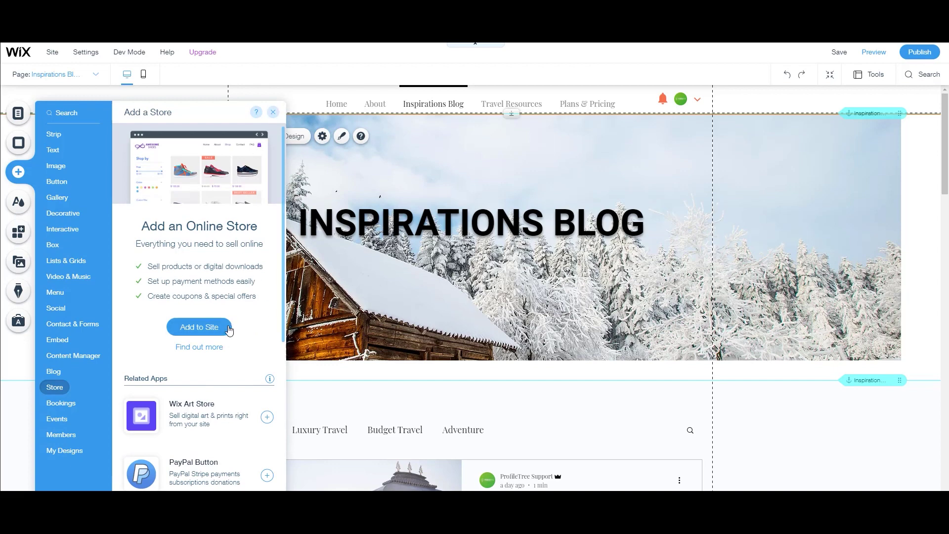
pyautogui.scroll(-5, 228, 330)
pyautogui.scroll(2, 228, 330)
pyautogui.scroll(3, 229, 330)
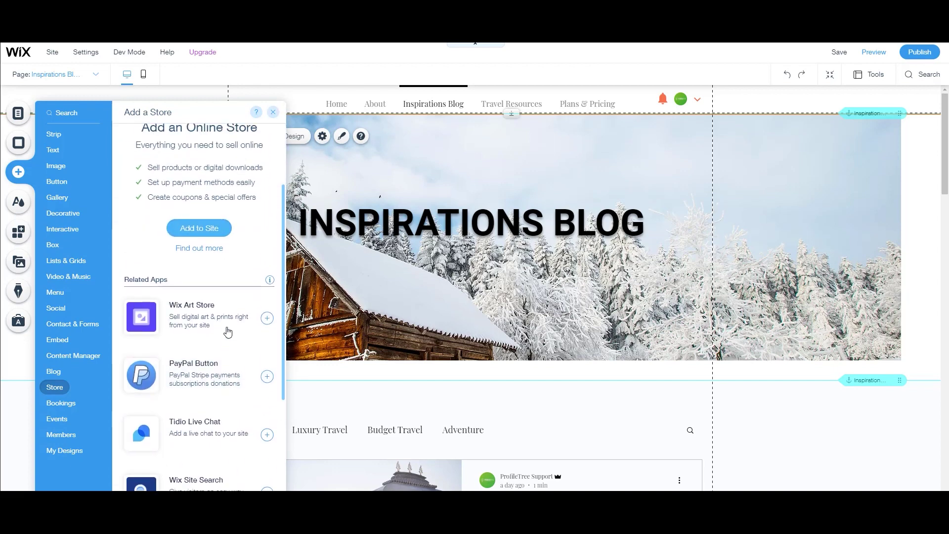